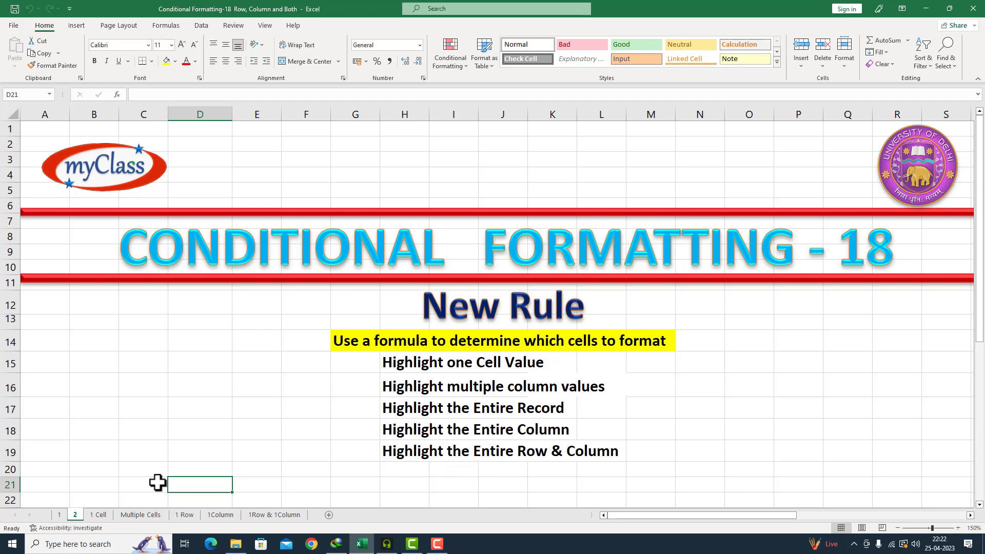
Step: On the 1 Cell sheet, give cell F5 a list data validation with A5:A12 as its source
click(98, 515)
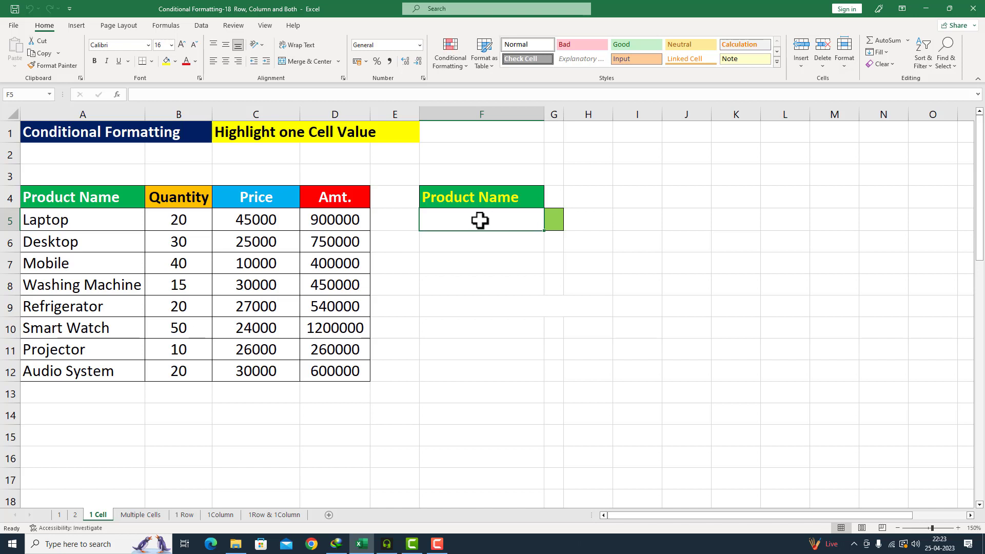
click(202, 25)
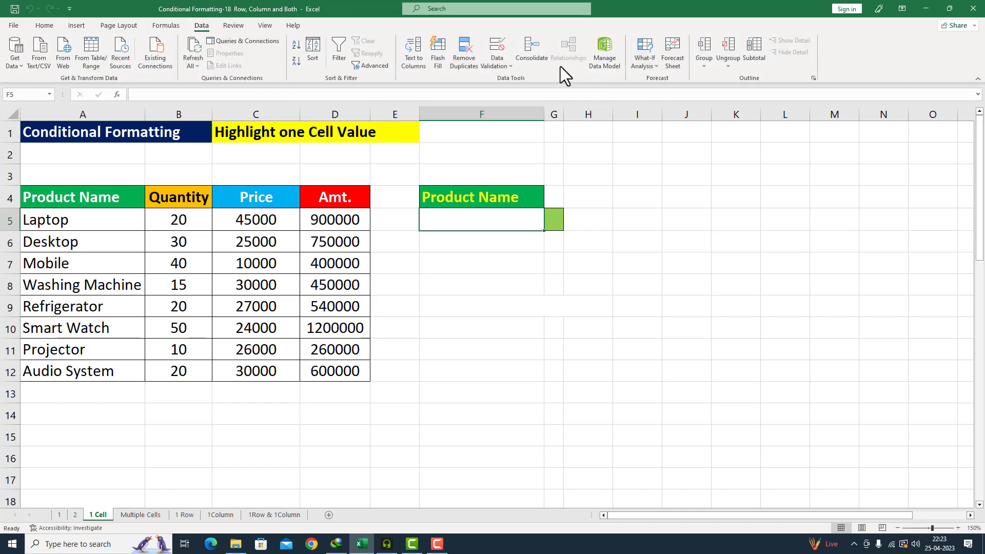
click(509, 66)
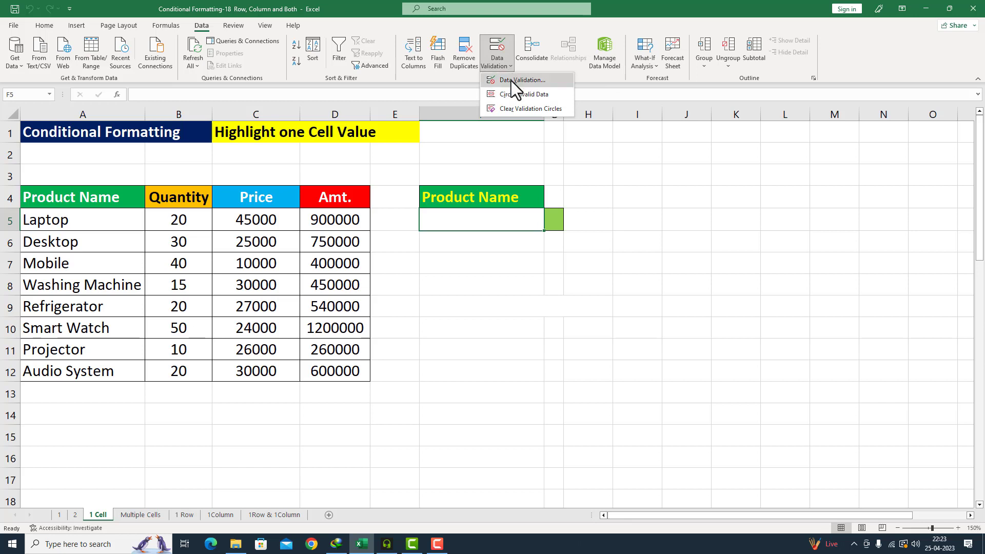
click(513, 80)
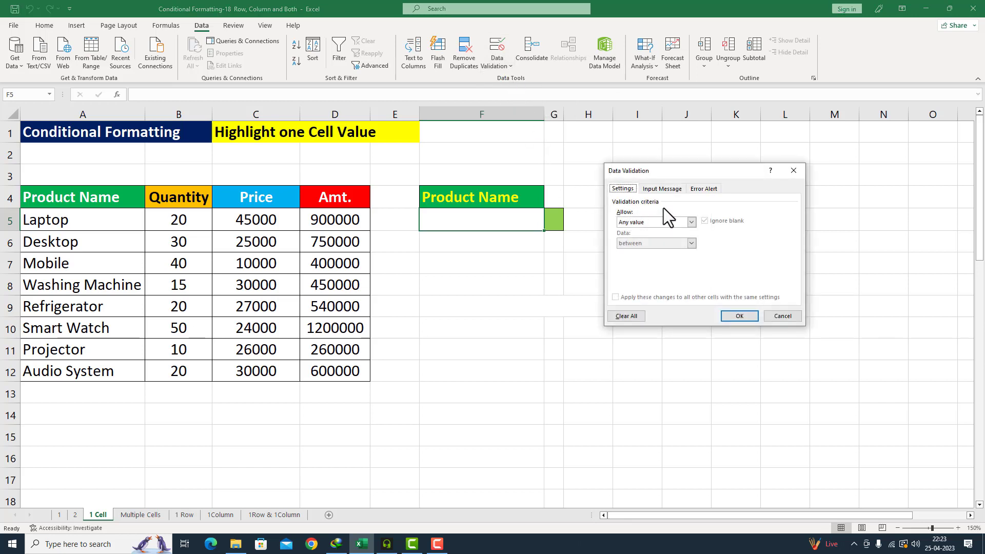
click(691, 222)
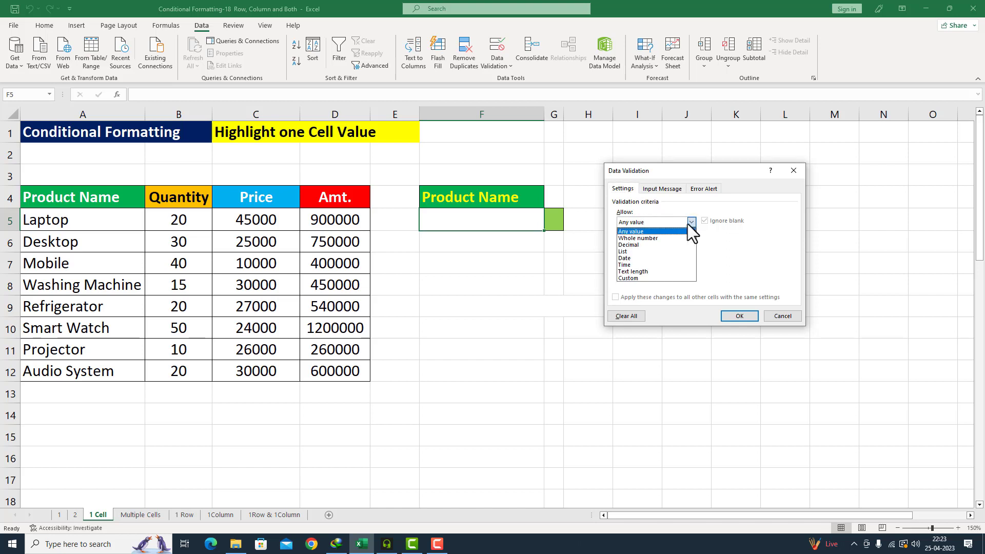
click(639, 251)
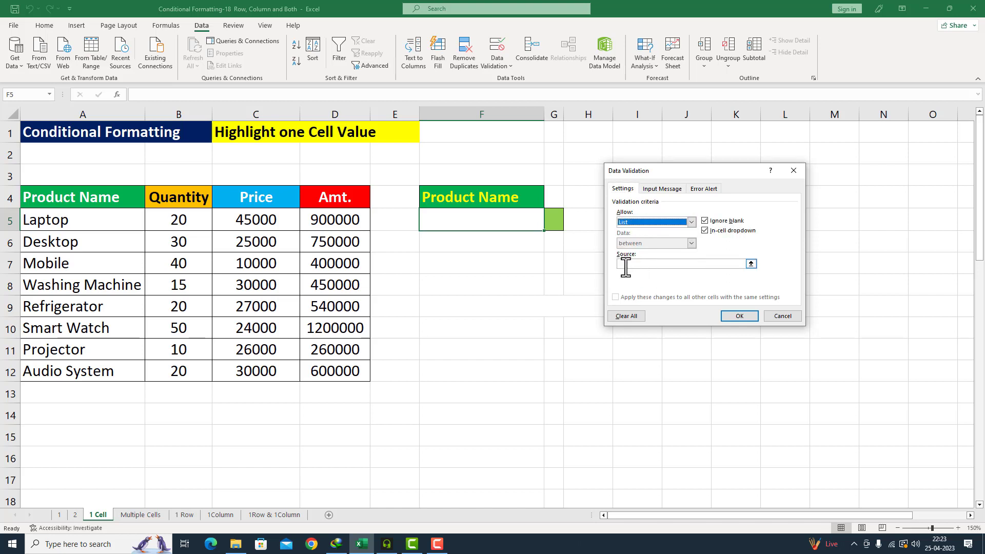
click(625, 264)
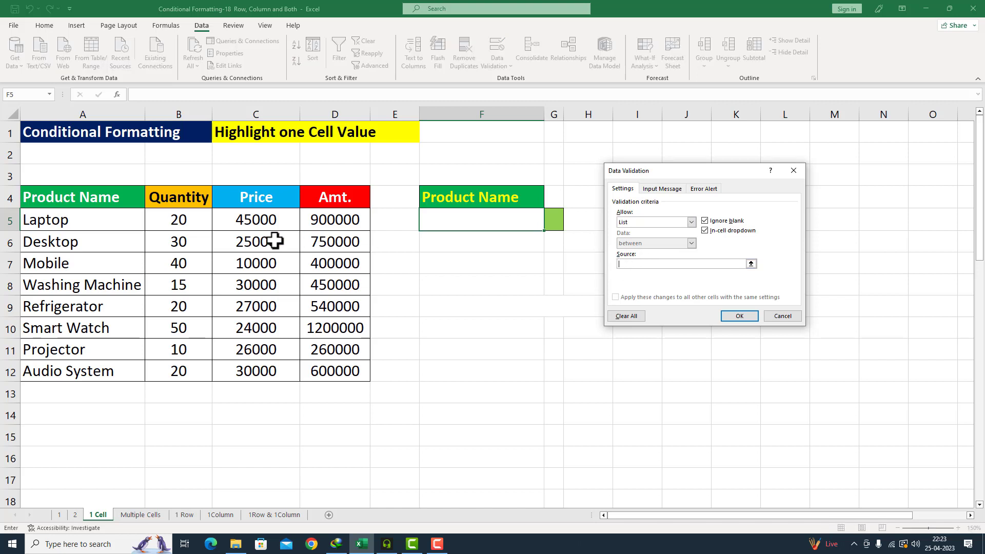
click(96, 220)
drag(95, 219, 125, 369)
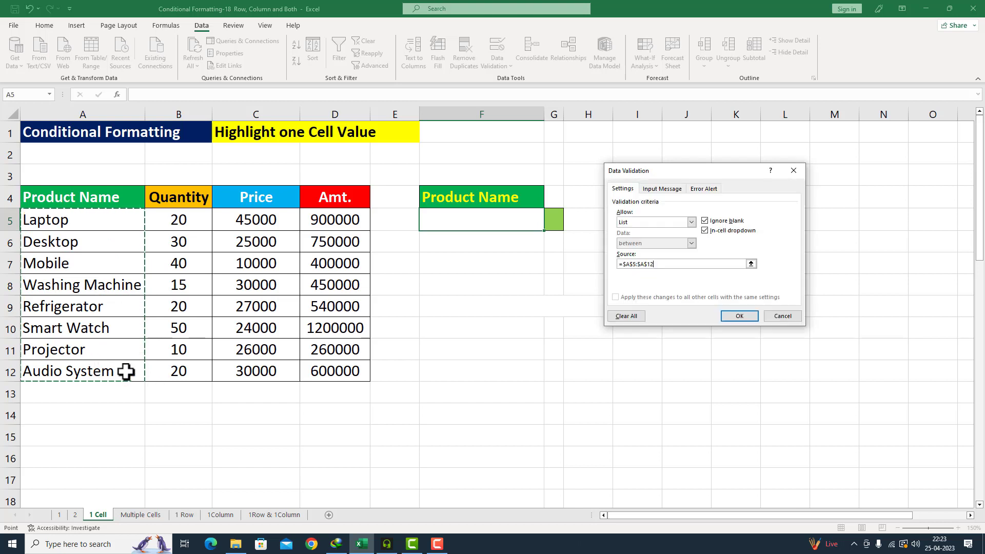
click(738, 316)
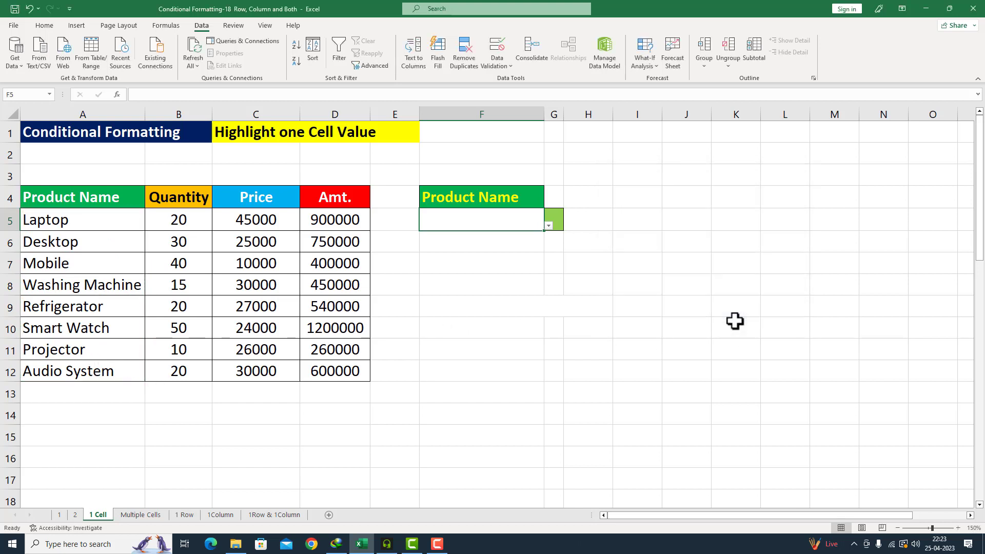
Step: Try the product list in F5 by selecting Desktop, and finish with Washing Machine selected
click(549, 227)
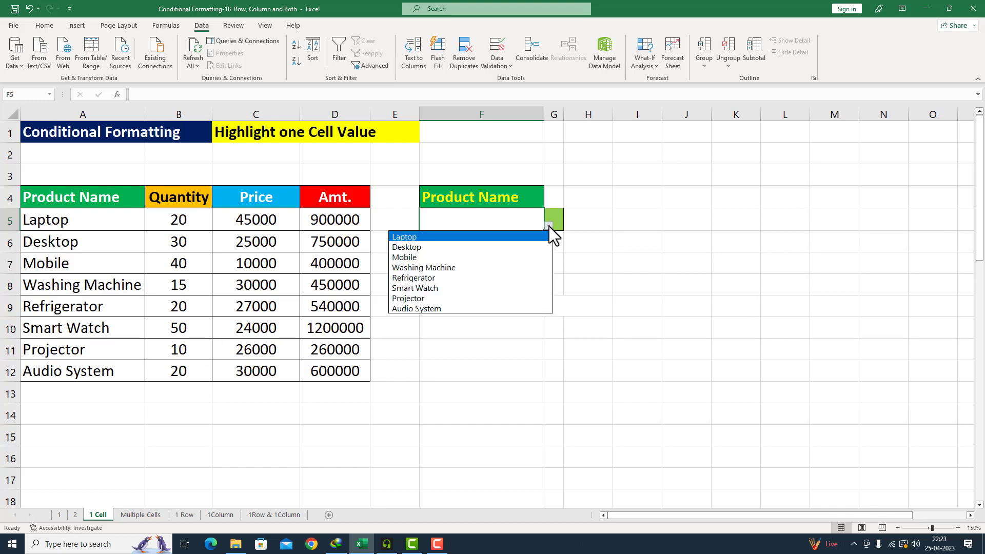
click(439, 248)
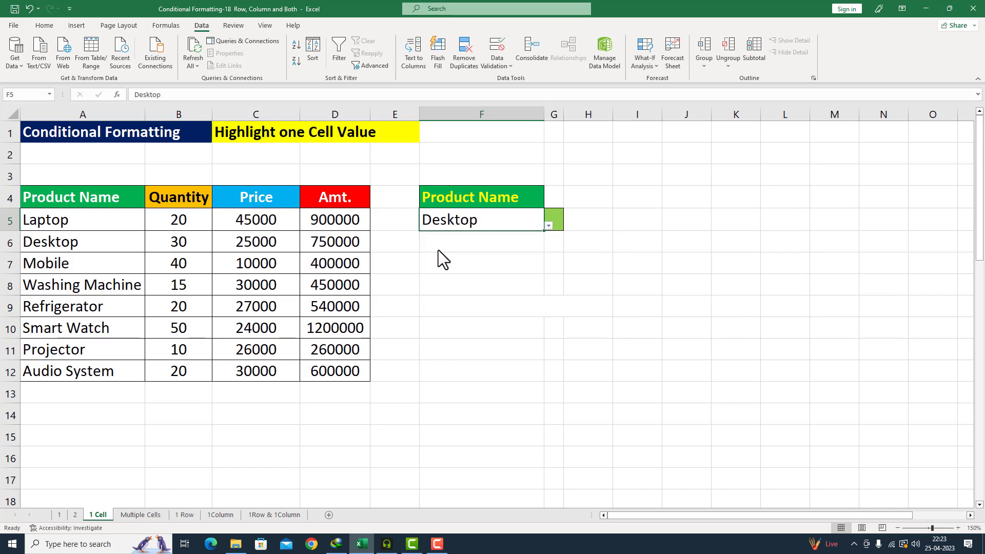
click(548, 227)
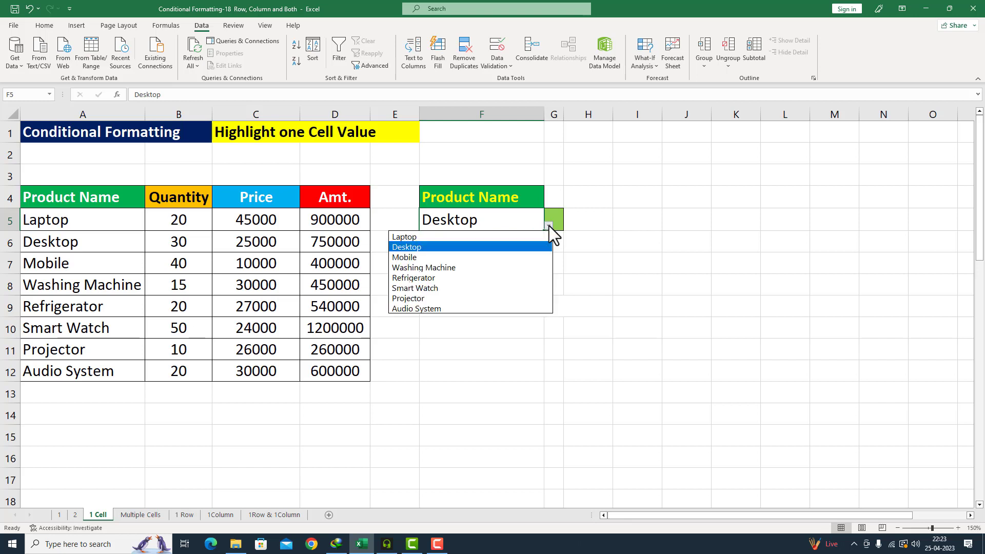
click(439, 268)
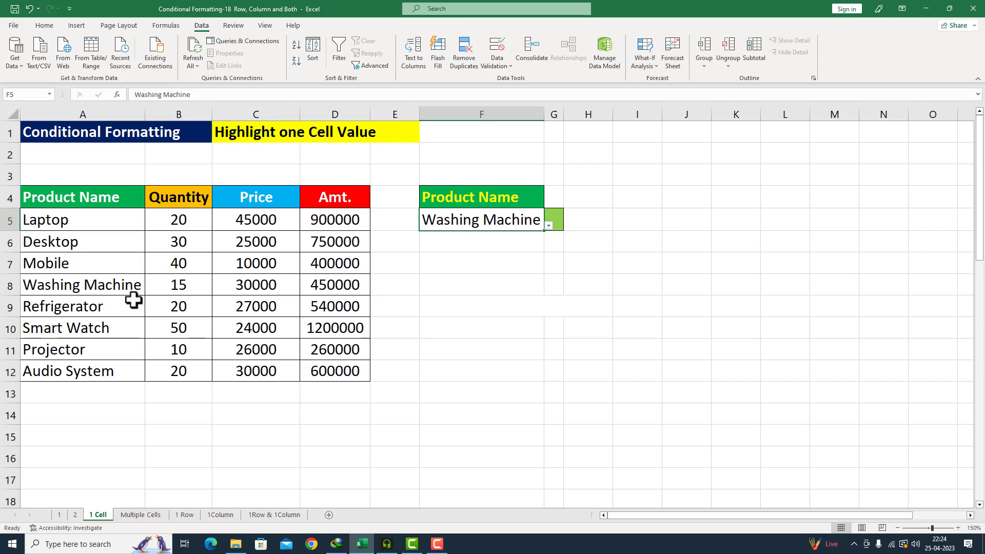
Step: Start a new conditional formatting rule for A5:A12 that uses a formula to determine which cells to format
drag(86, 221, 83, 363)
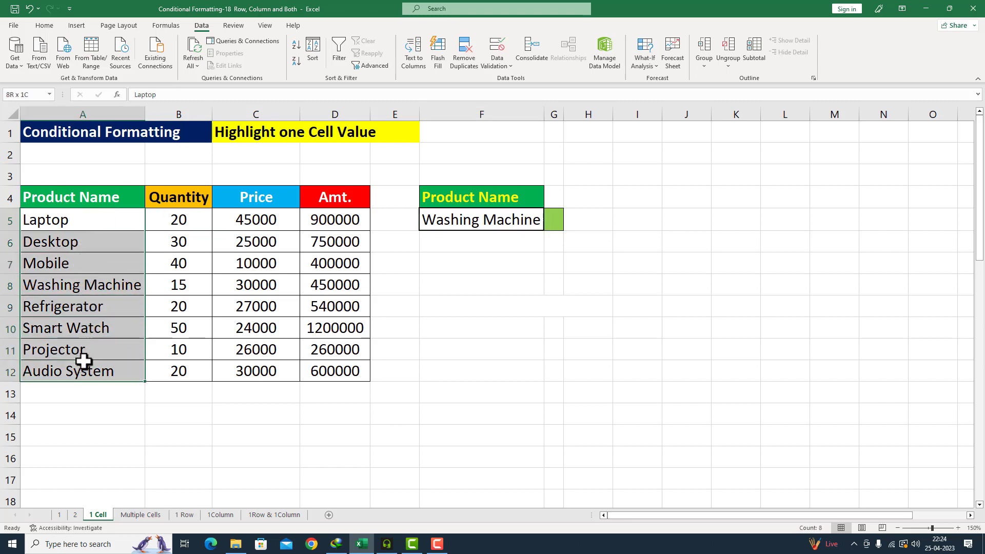
click(44, 26)
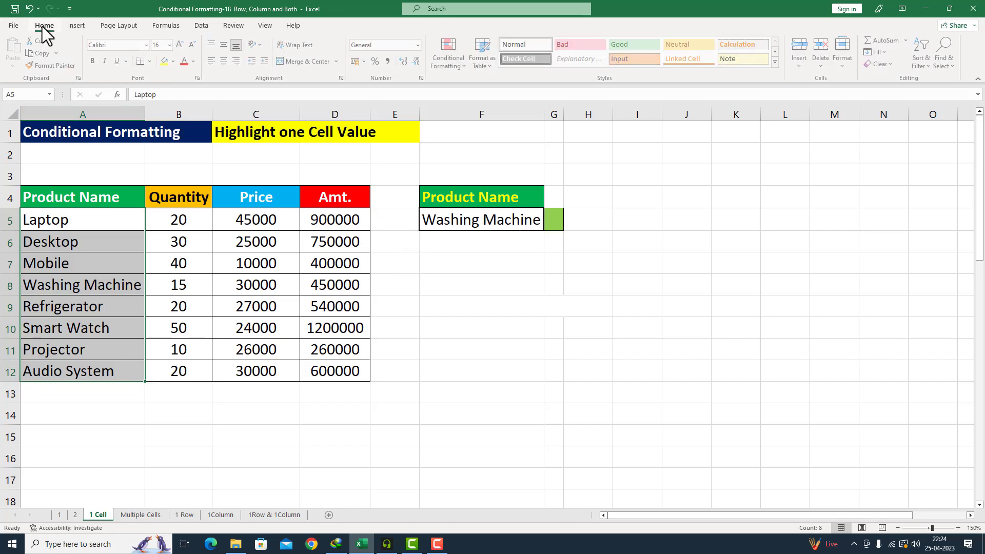
click(461, 65)
mouse_move(461, 73)
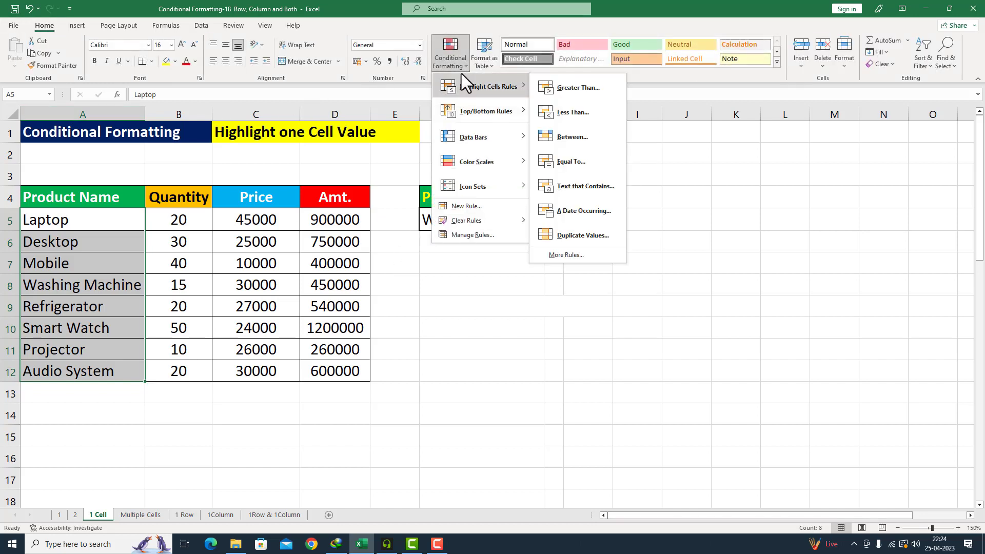
click(458, 211)
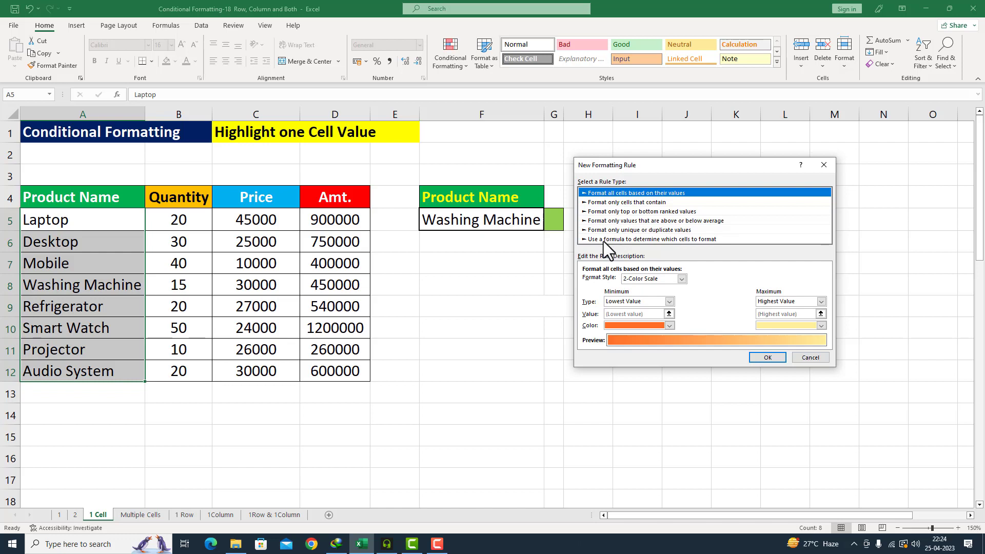
click(603, 240)
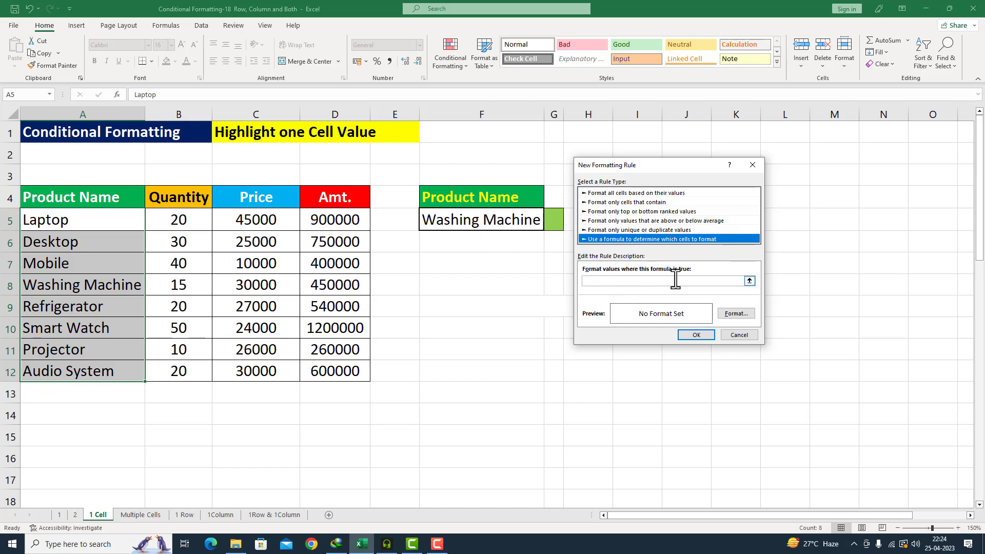
Step: Enter =$A5=$F$5 as the rule's formula to match each product name with the selected product
click(604, 282)
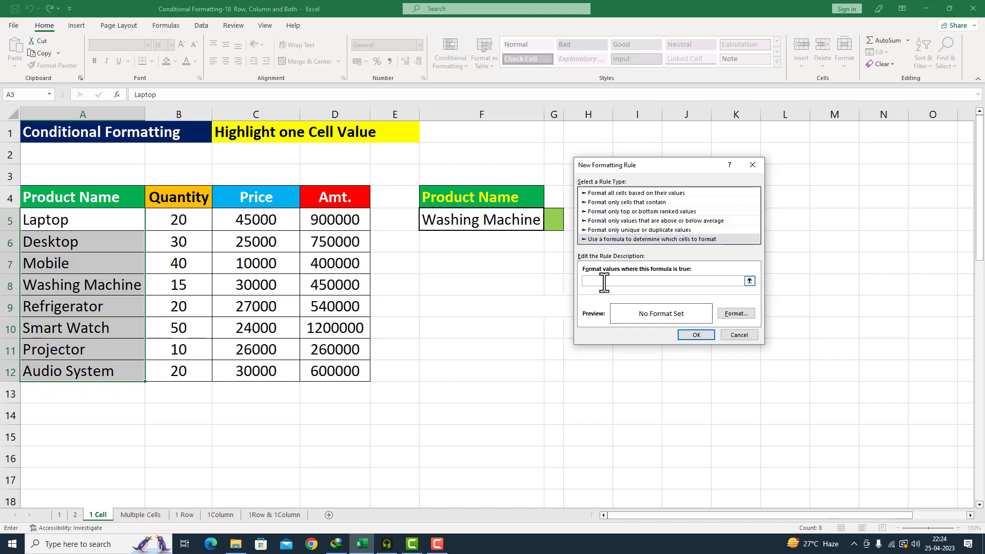
text(=)
click(63, 219)
key(F4)
text(=)
click(501, 220)
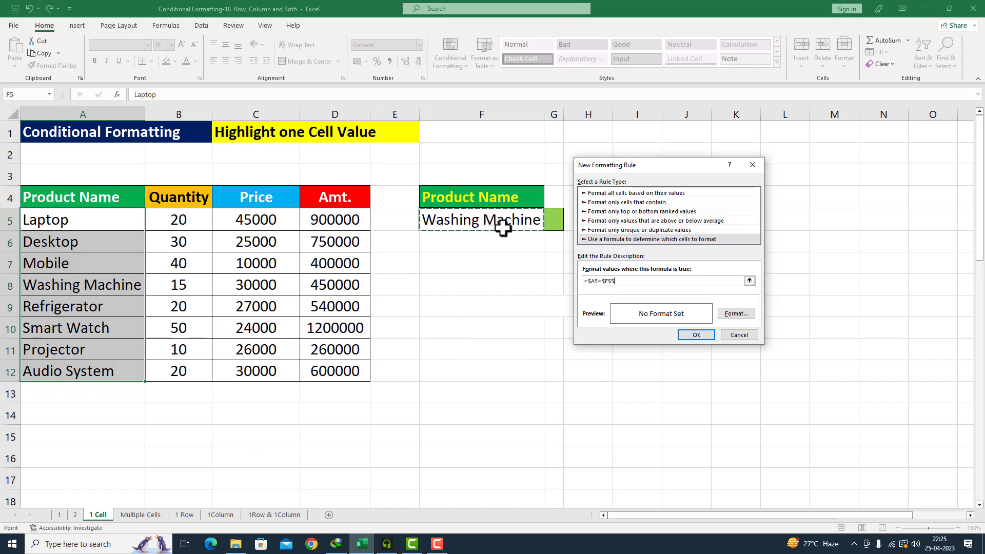
Step: Format the rule's matches with a yellow fill and bold blue font, and apply the rule to the product names
click(740, 312)
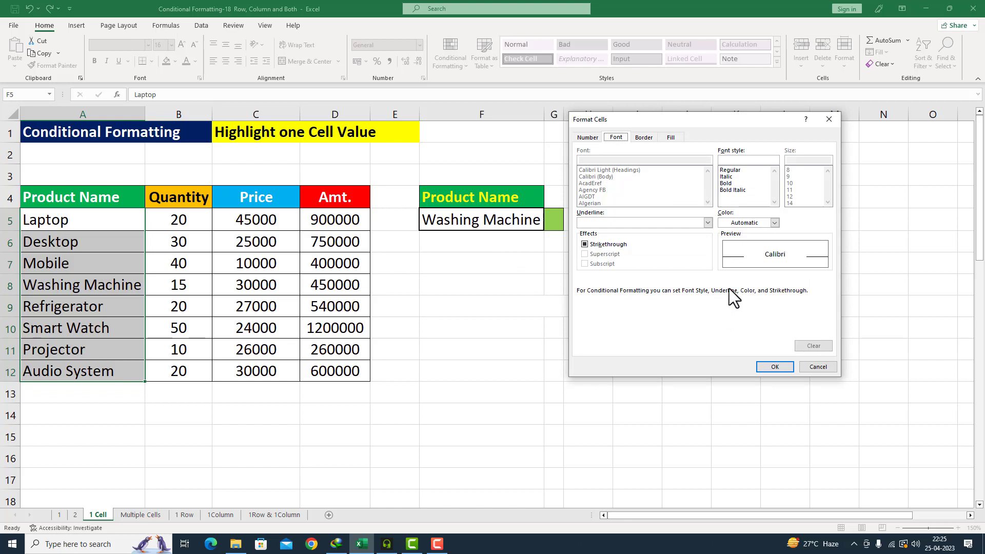
click(671, 138)
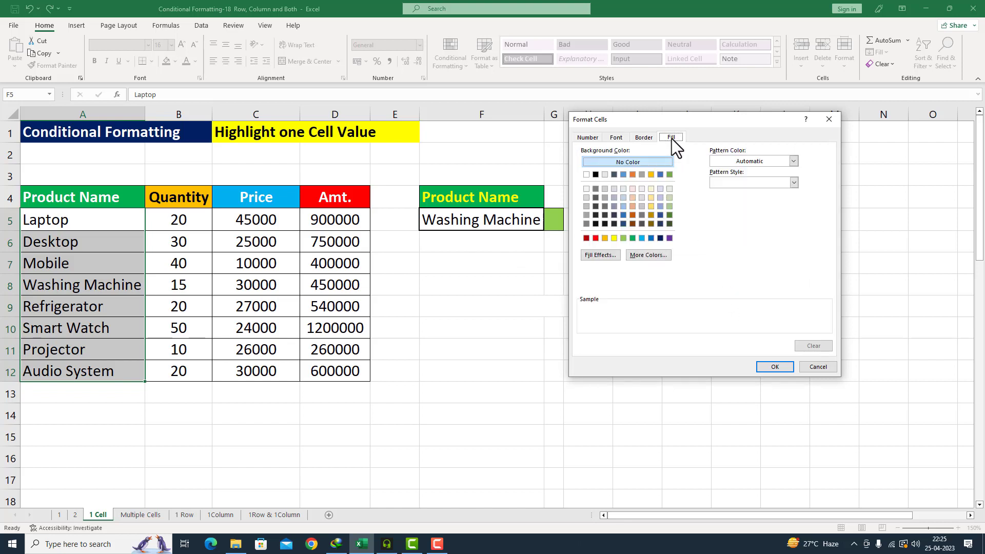
click(615, 239)
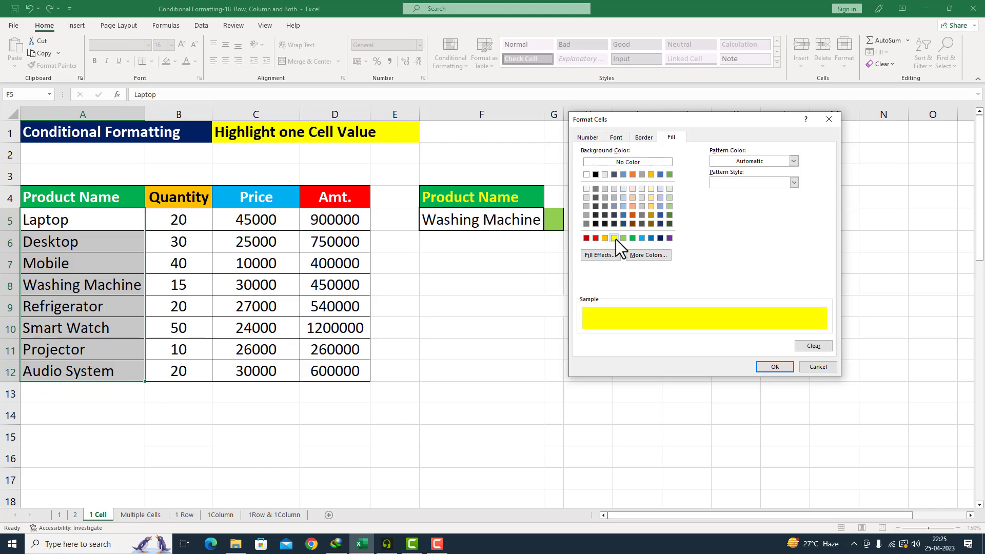
click(615, 137)
click(774, 223)
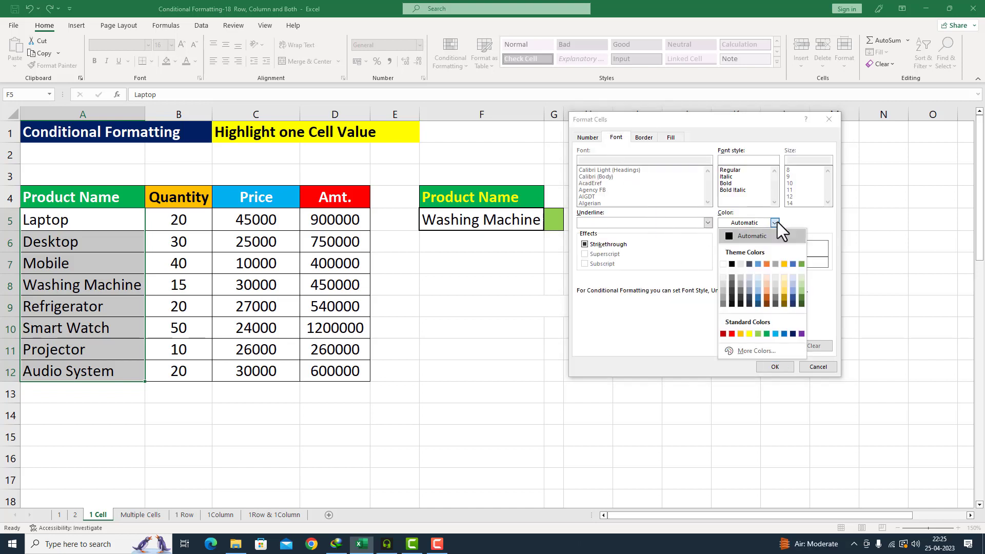
click(784, 335)
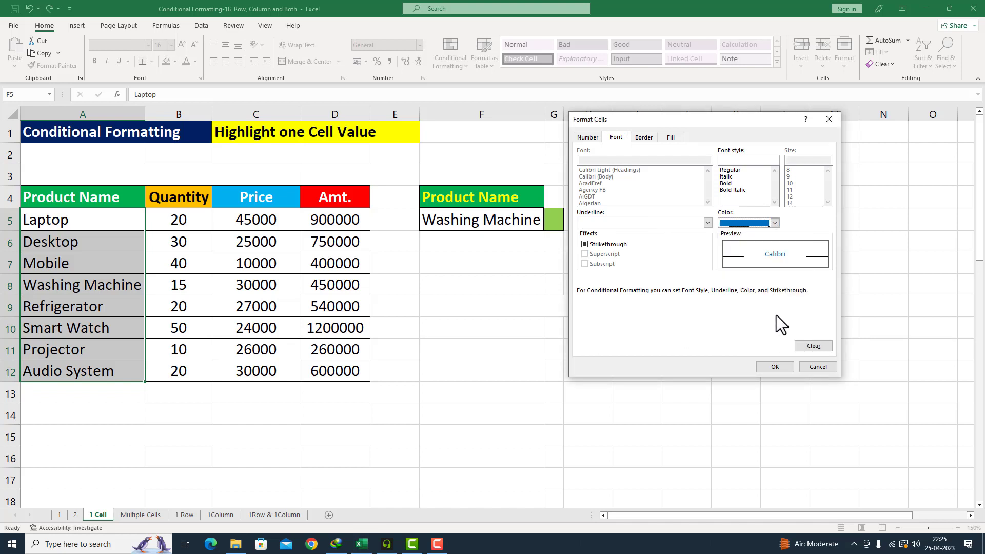
click(723, 185)
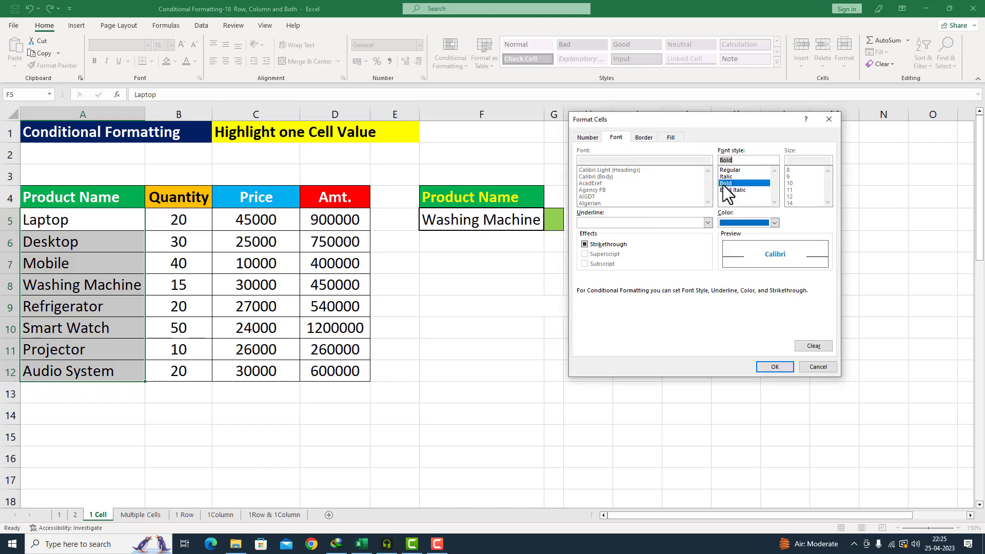
click(764, 368)
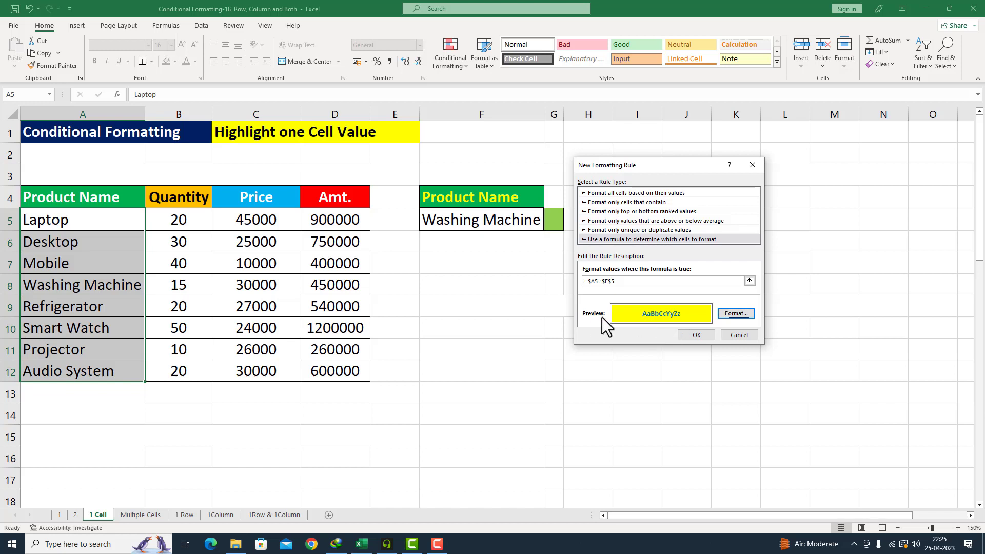
click(697, 334)
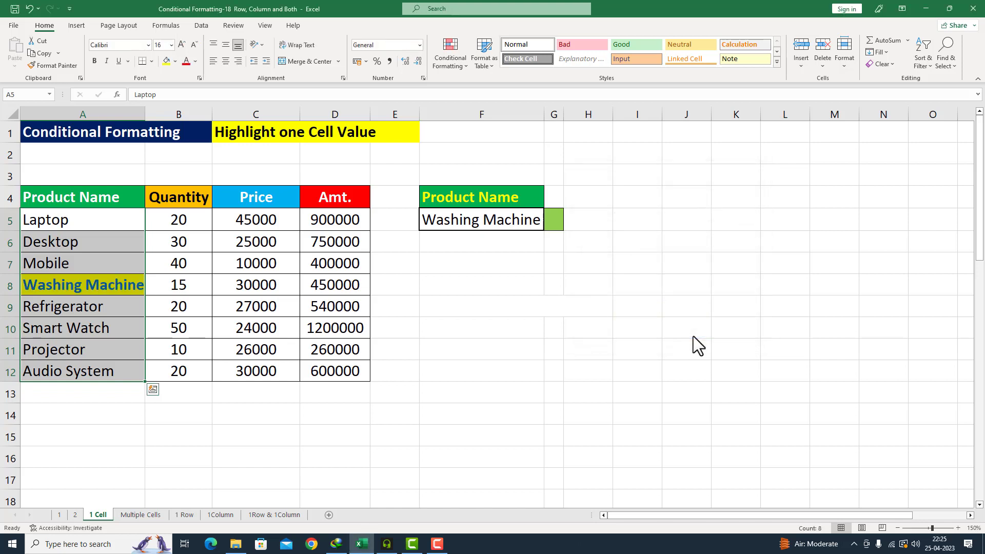
click(694, 333)
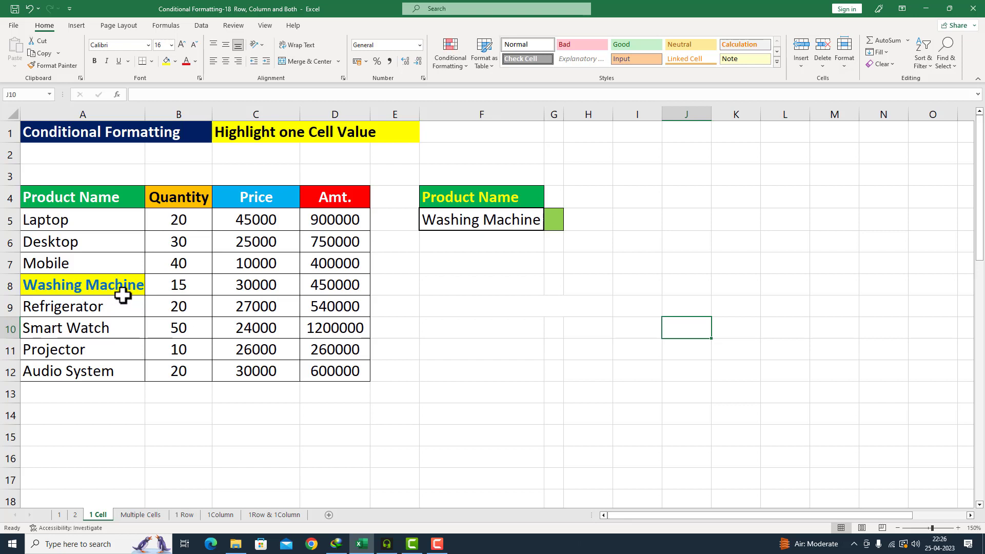
Step: Test the highlighting by selecting Laptop in F5's product list, and finish with Projector selected
click(523, 219)
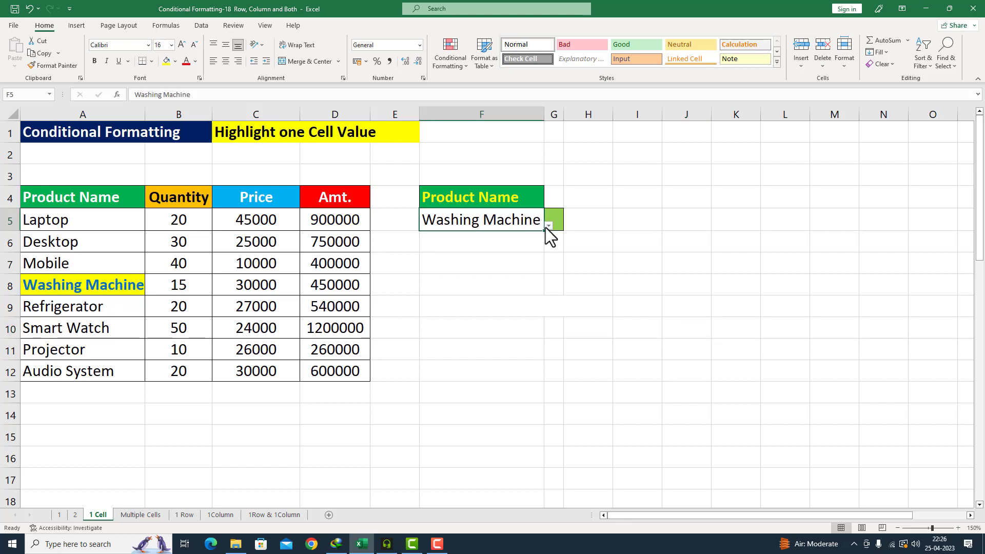
click(547, 226)
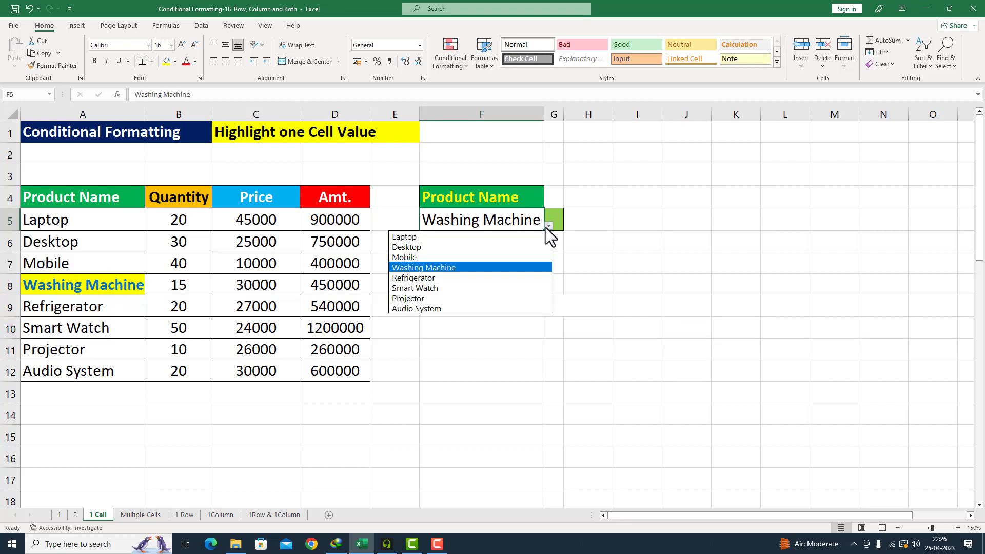
click(439, 238)
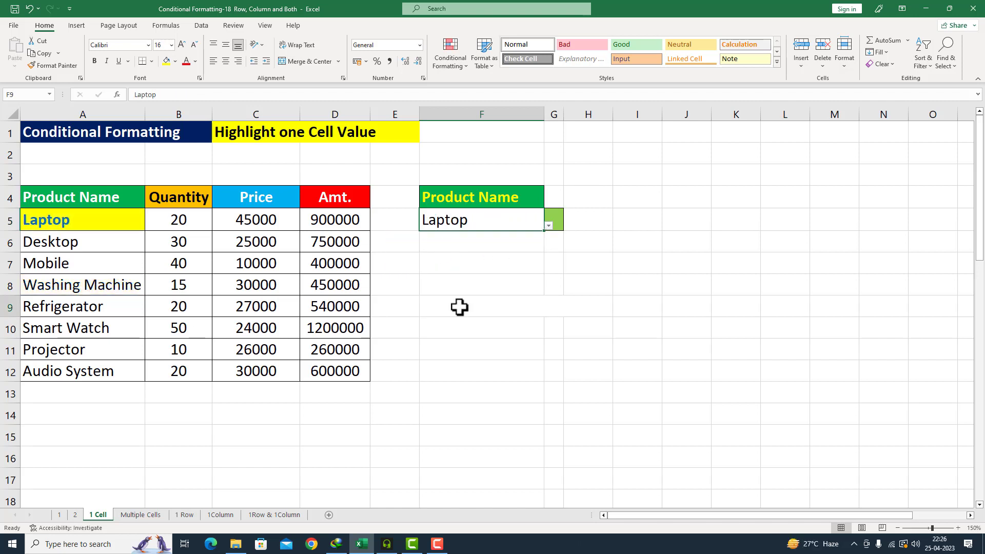
click(460, 306)
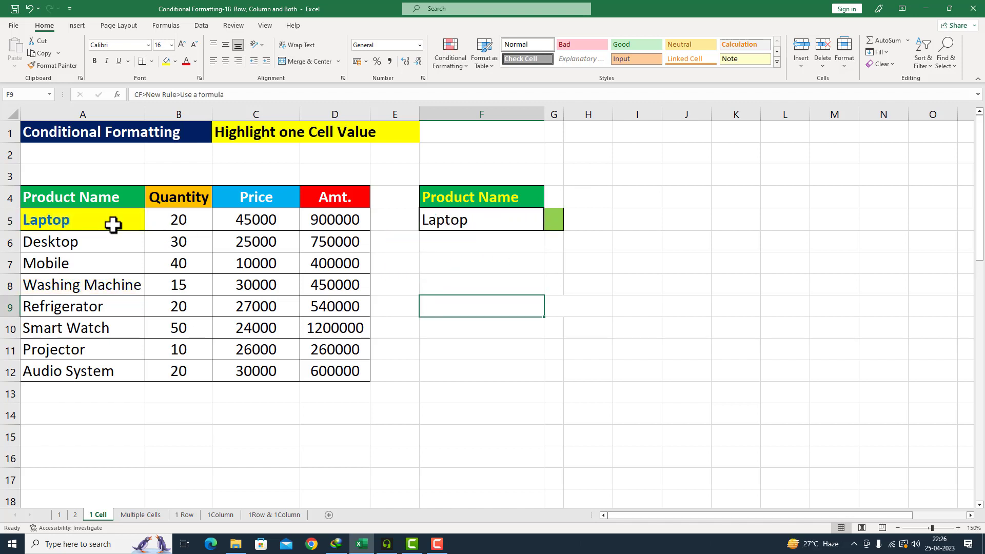
click(537, 221)
click(552, 227)
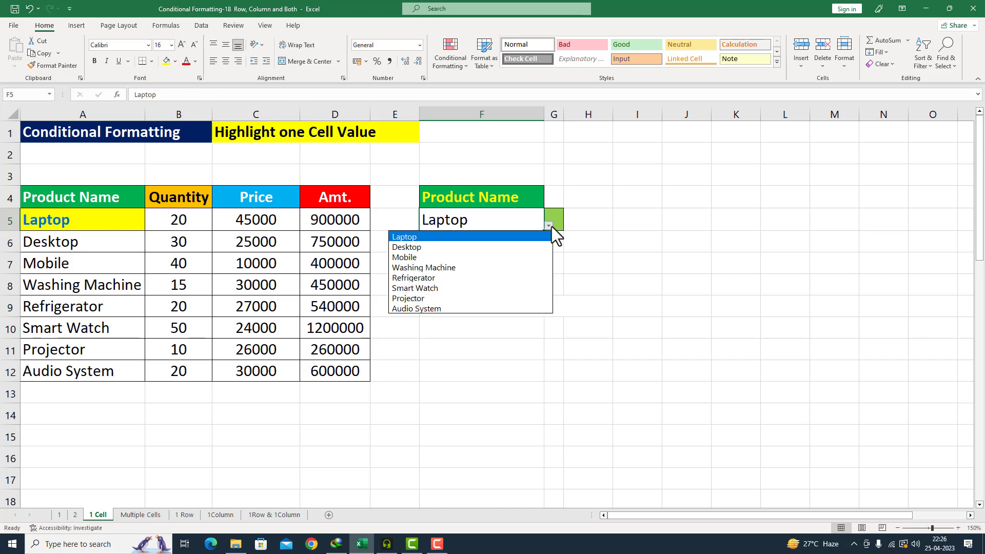
click(445, 298)
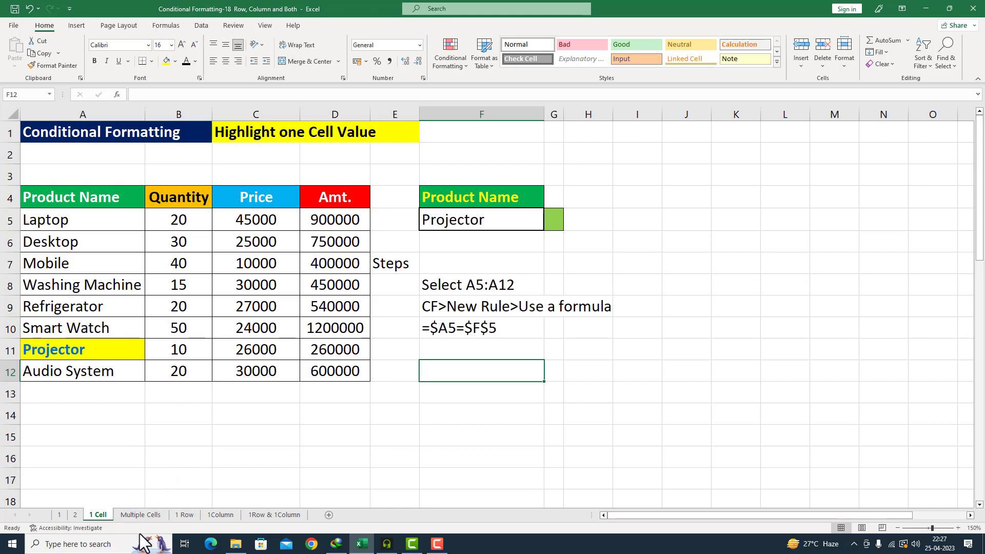
Step: On the Multiple Cells sheet, add list data validation to F5 with the product names in =$A$5:$A$12 as its source
click(140, 514)
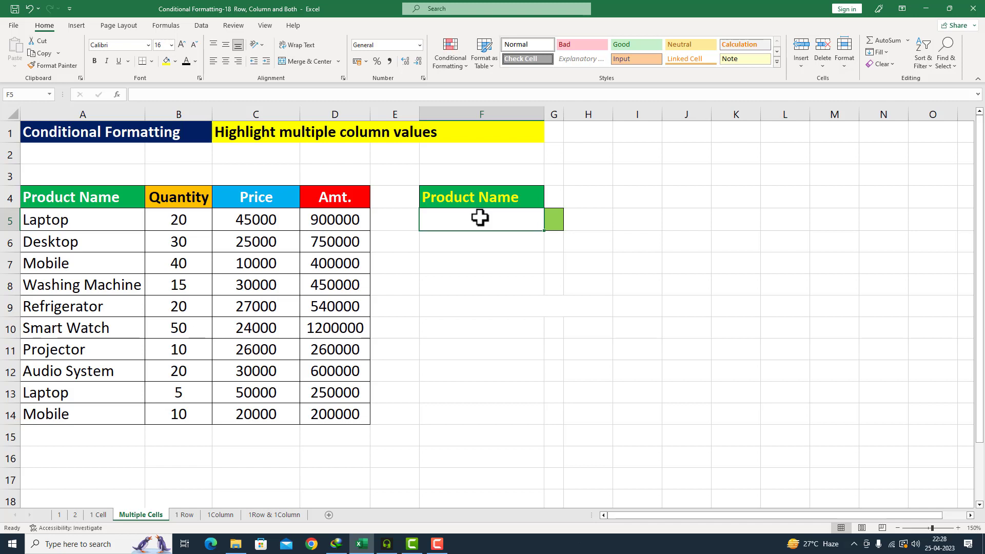
click(201, 25)
click(508, 66)
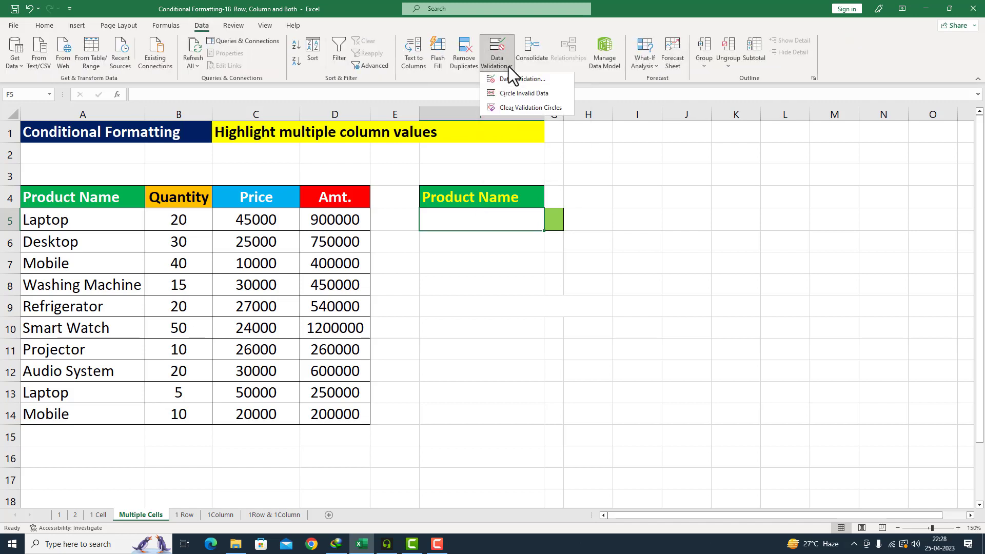
click(509, 79)
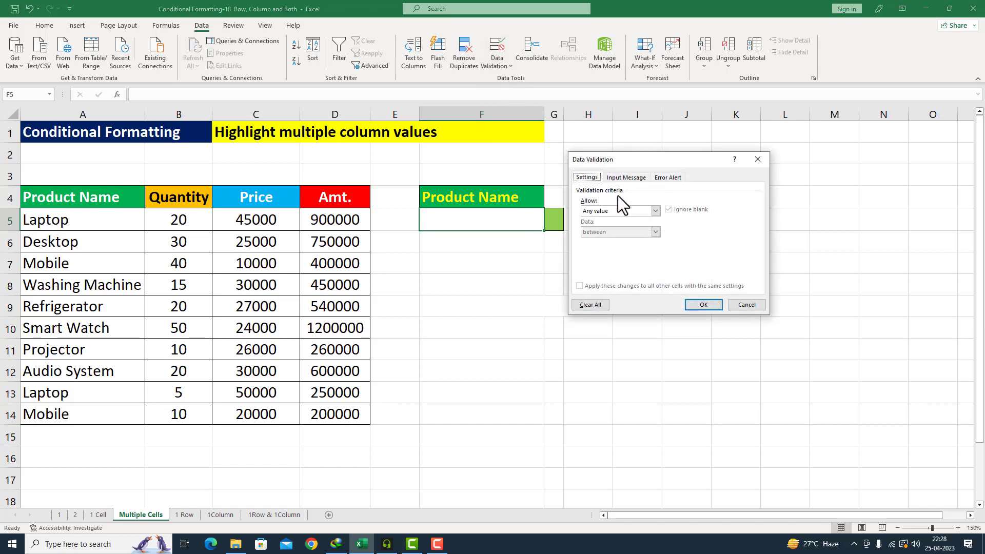
click(655, 211)
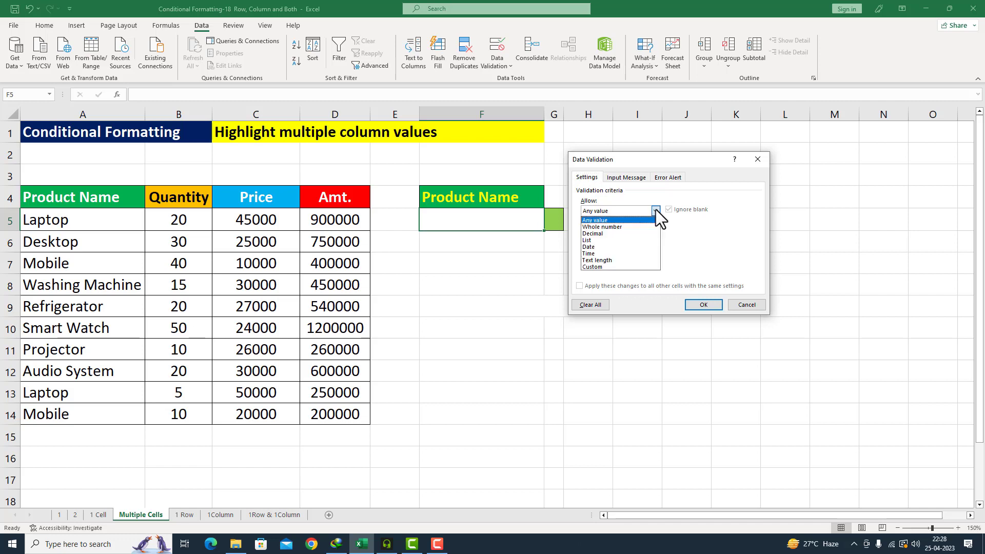
click(607, 242)
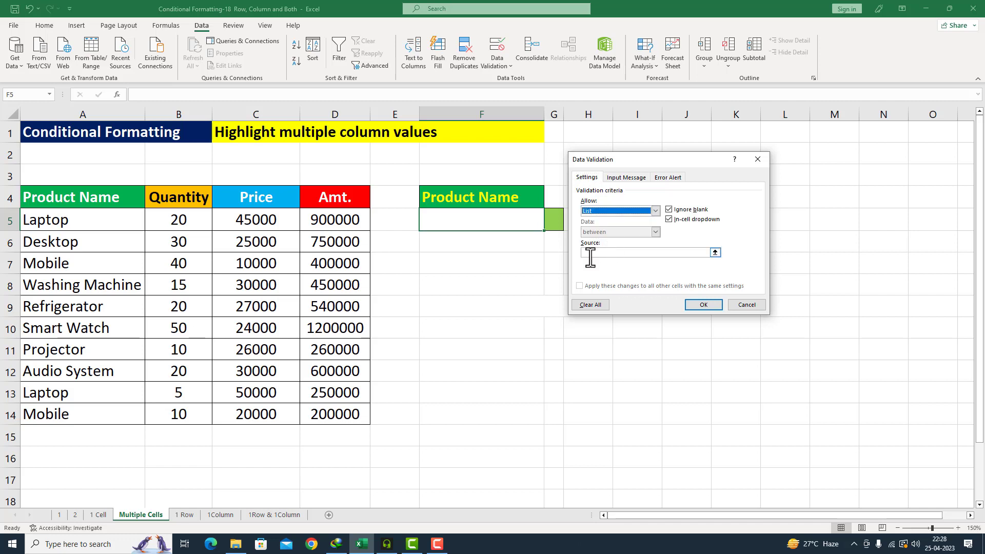
click(605, 253)
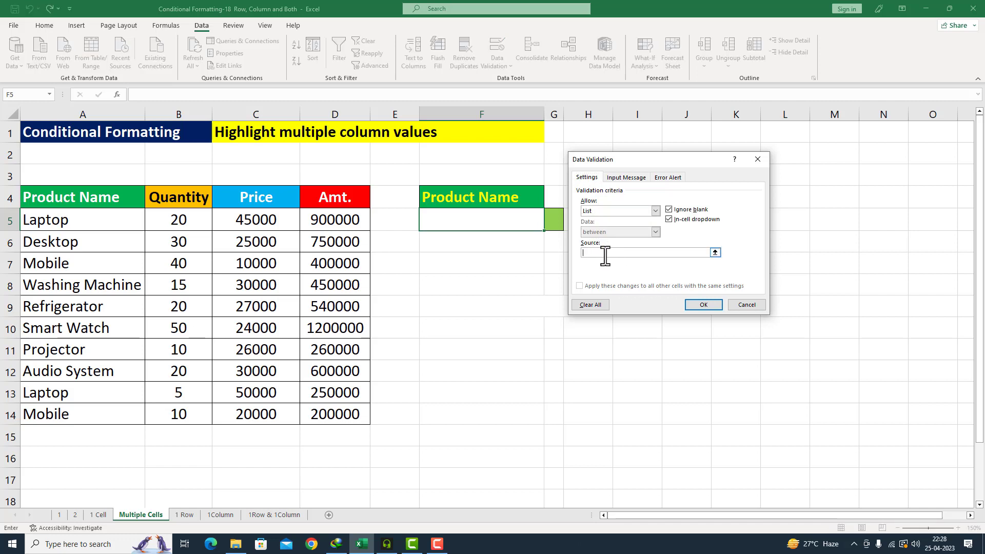
drag(51, 221, 45, 360)
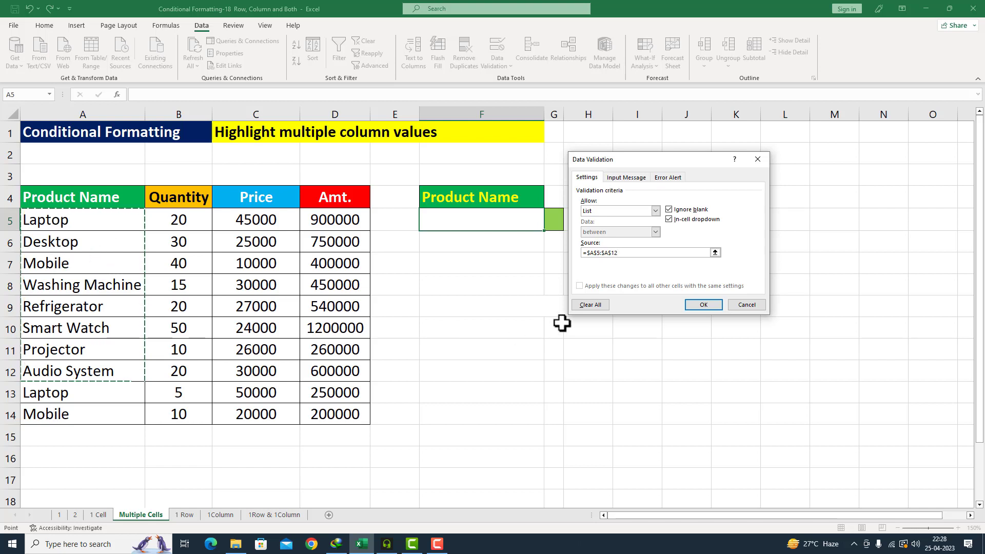
click(703, 304)
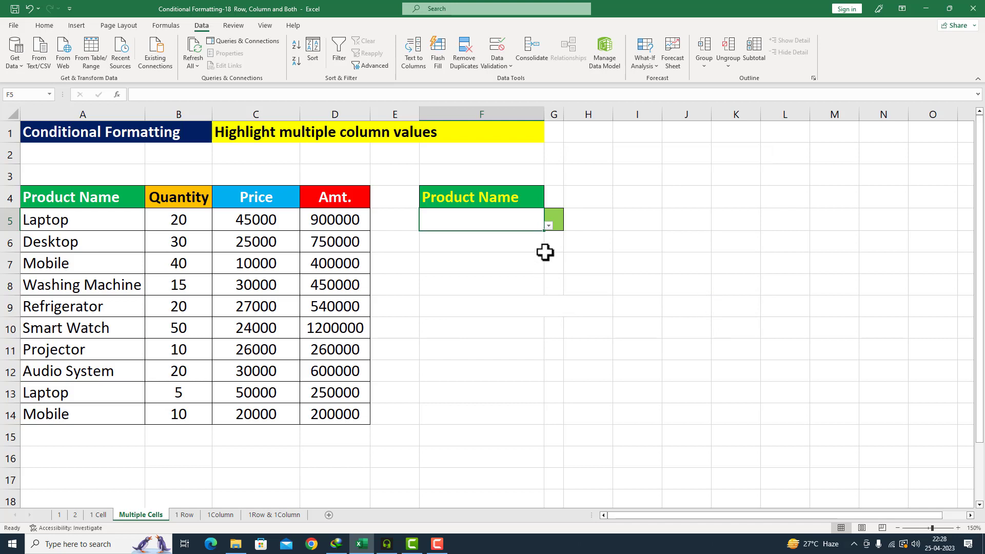
Step: Choose Laptop from the product drop-down in F5
click(549, 226)
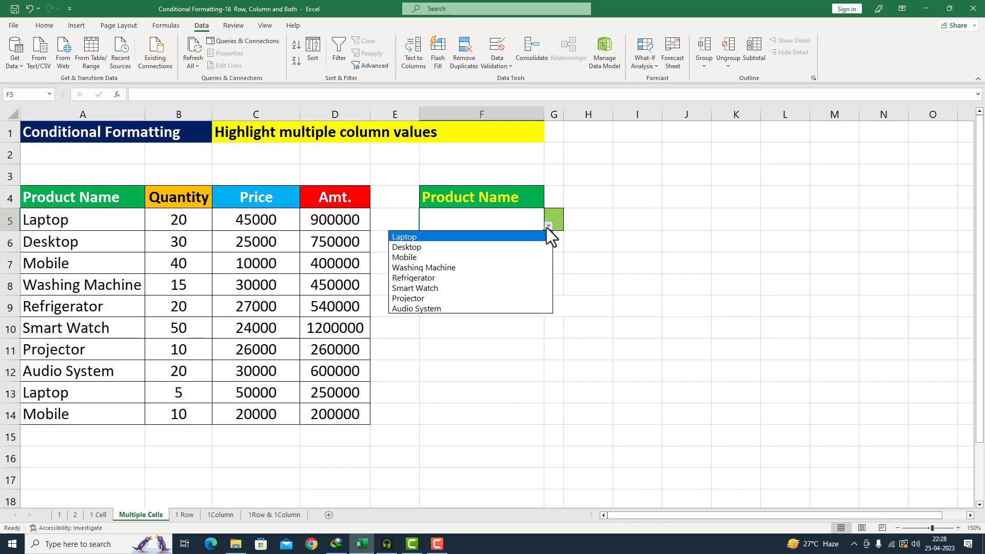
click(444, 238)
click(481, 263)
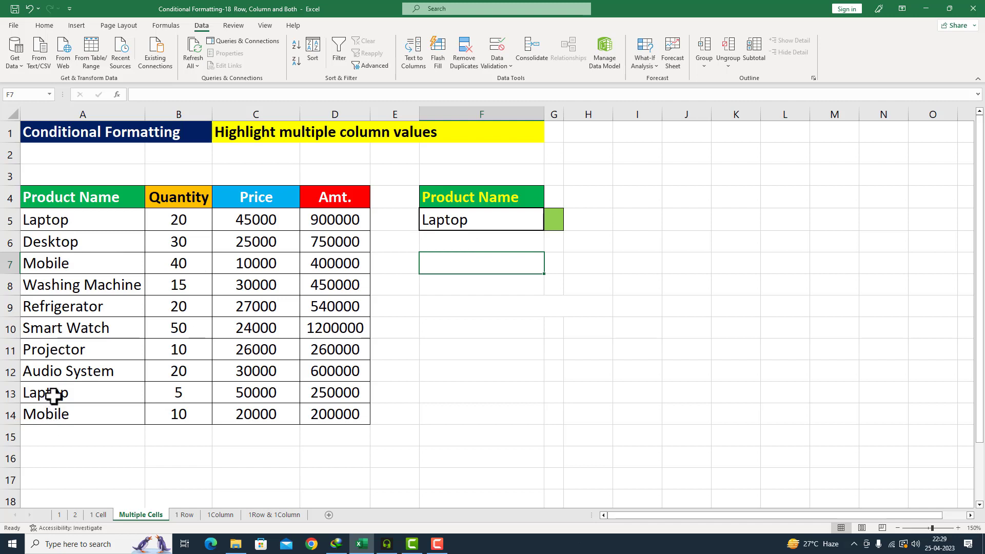
Step: Start a new conditional formatting rule for A5:A14 that uses a formula to determine which cells to format
click(46, 25)
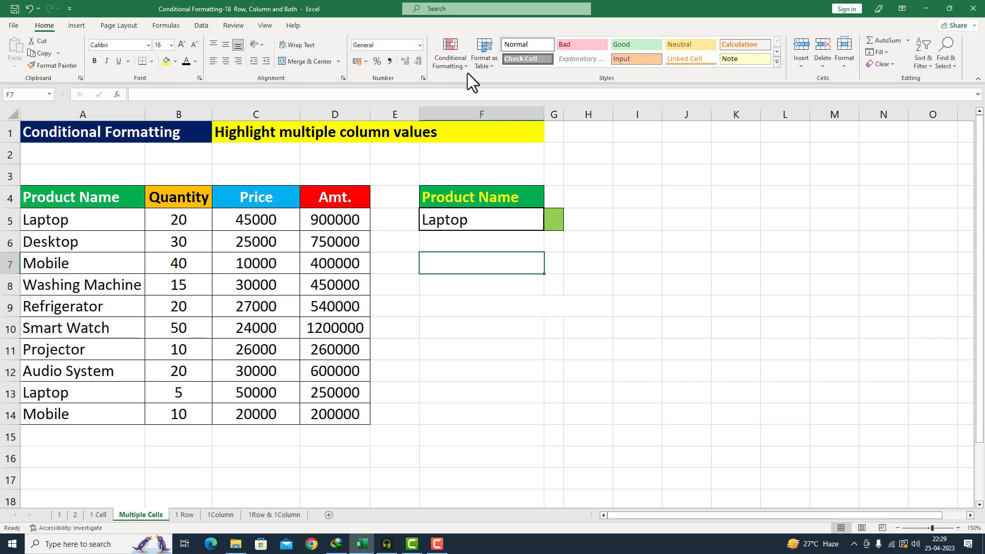
drag(66, 218, 44, 405)
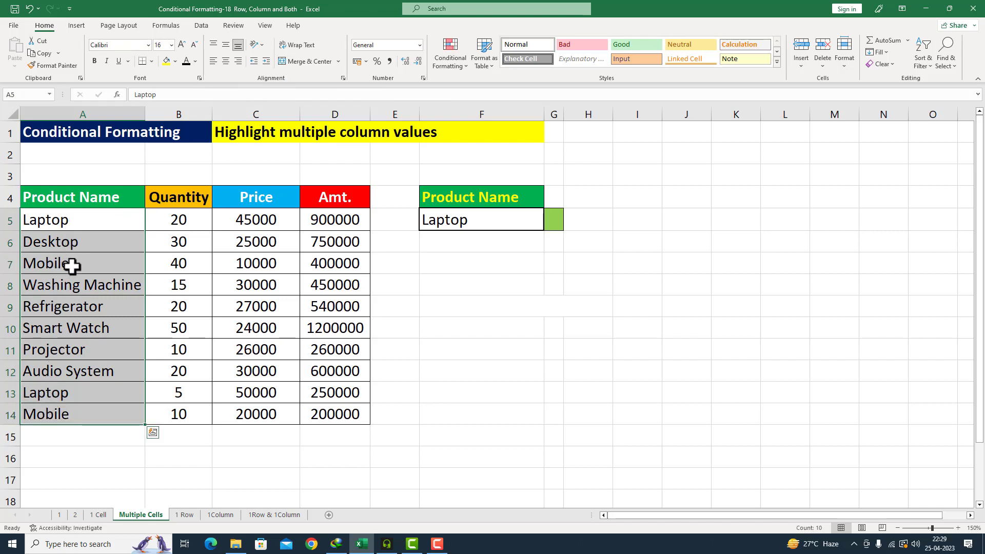
click(463, 66)
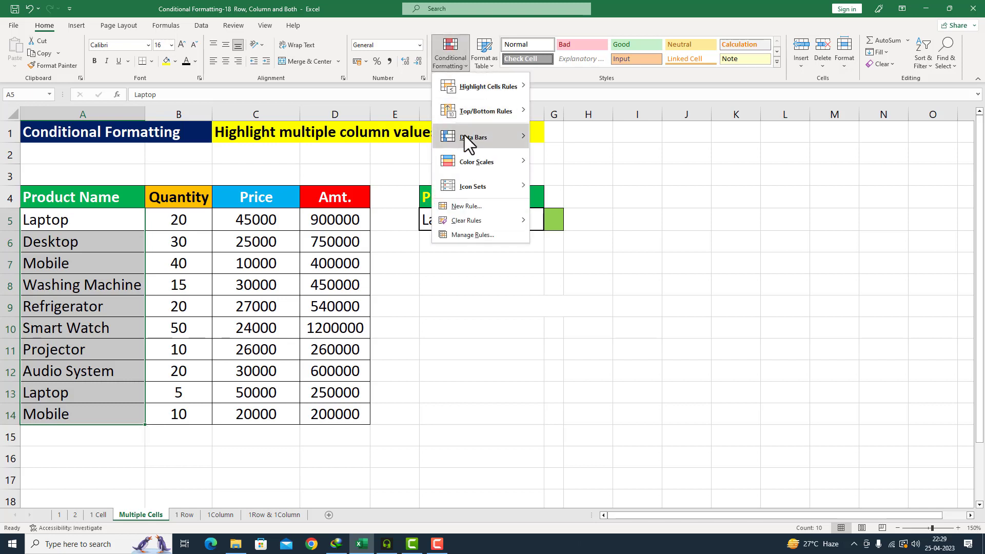
click(458, 207)
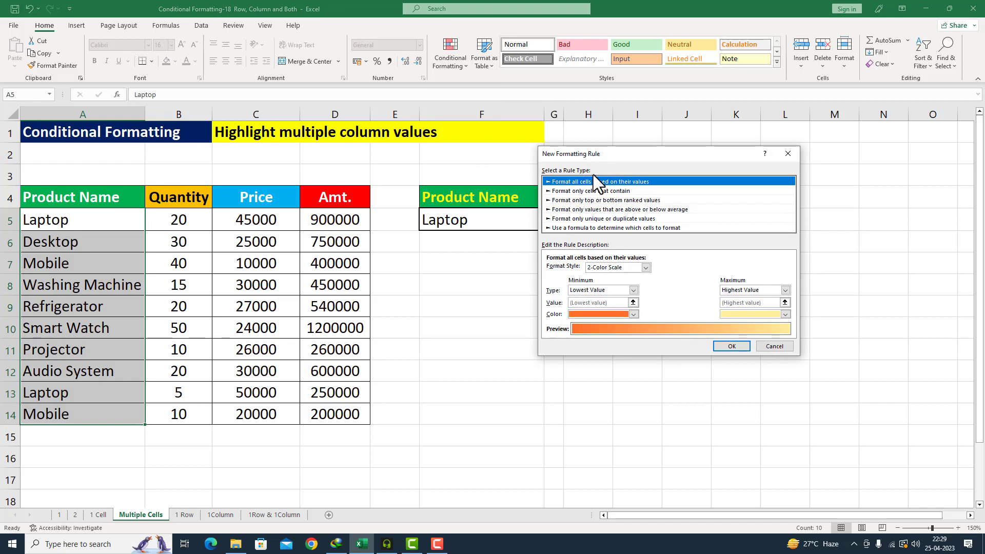
click(580, 228)
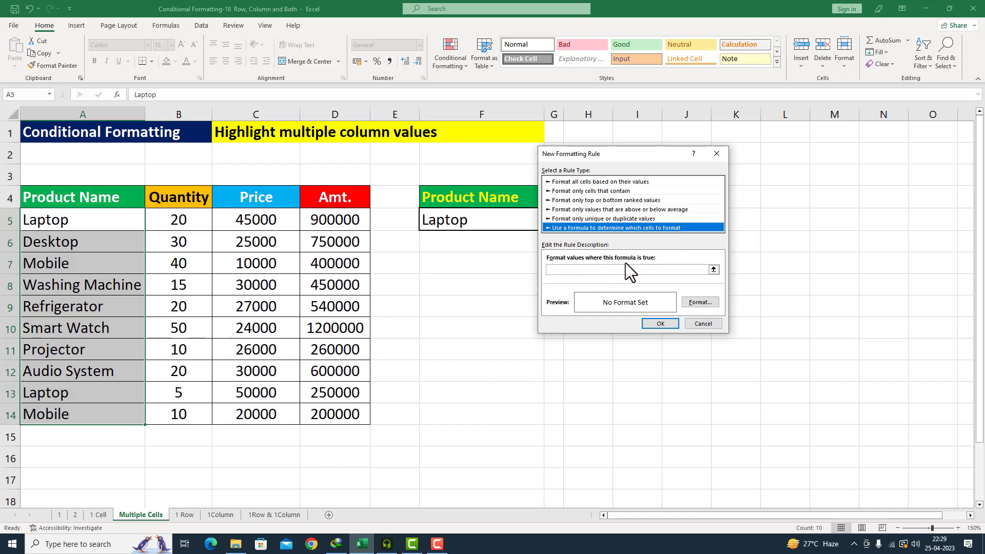
Step: Enter =$A5=$F$5 as the rule's formula, locking only the column of the A5 reference
click(589, 270)
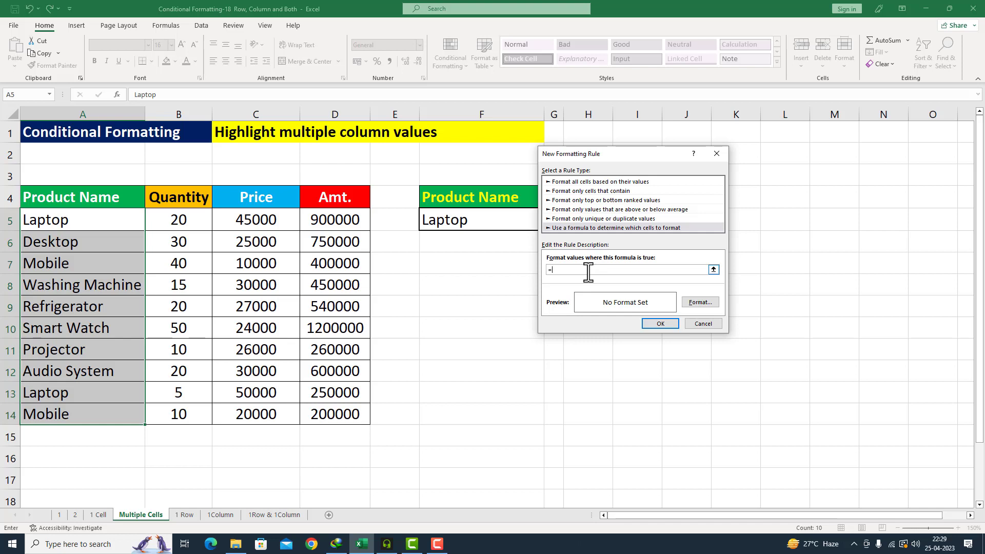
click(90, 222)
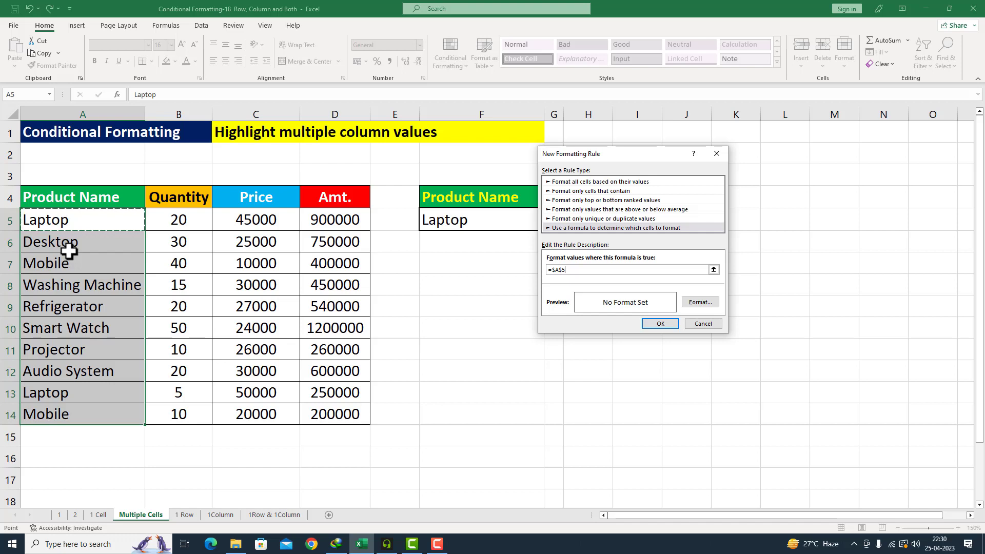
key(F4)
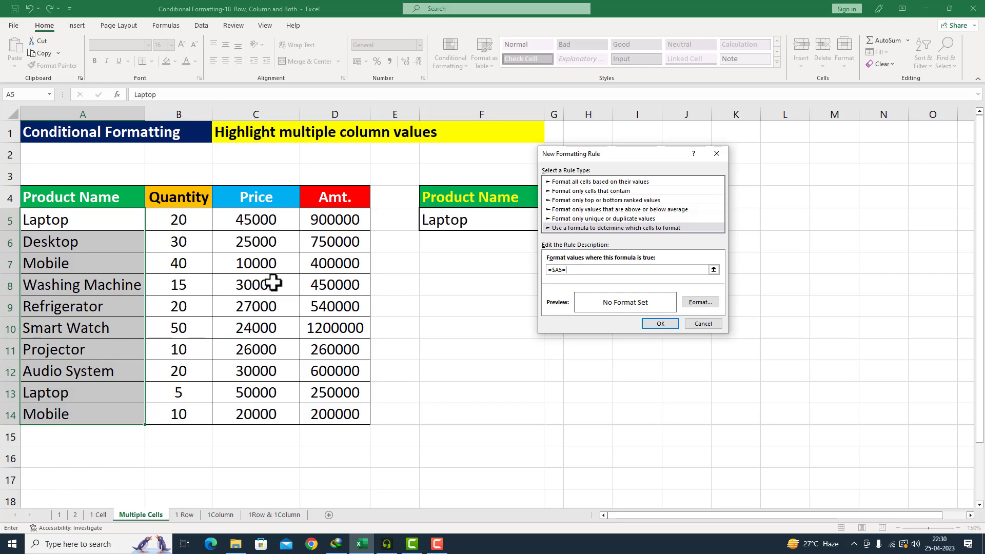
click(452, 218)
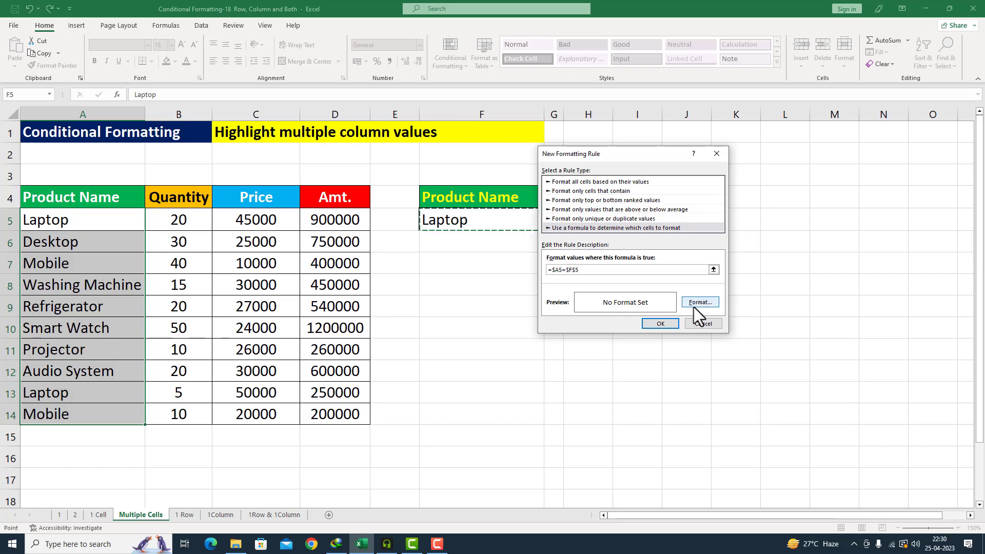
Step: Give the rule a yellow fill and a bold blue font, and apply it to A5:A14
click(697, 302)
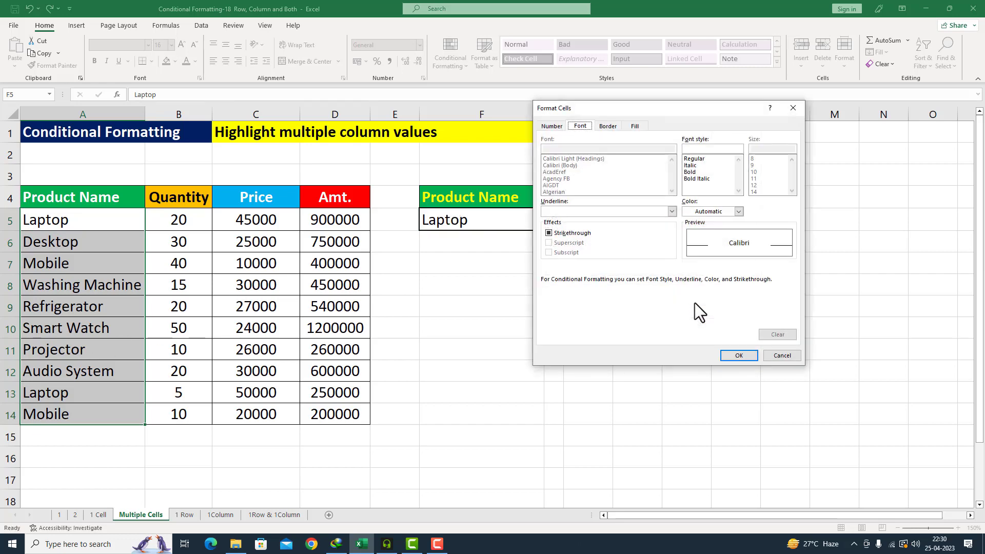
click(633, 125)
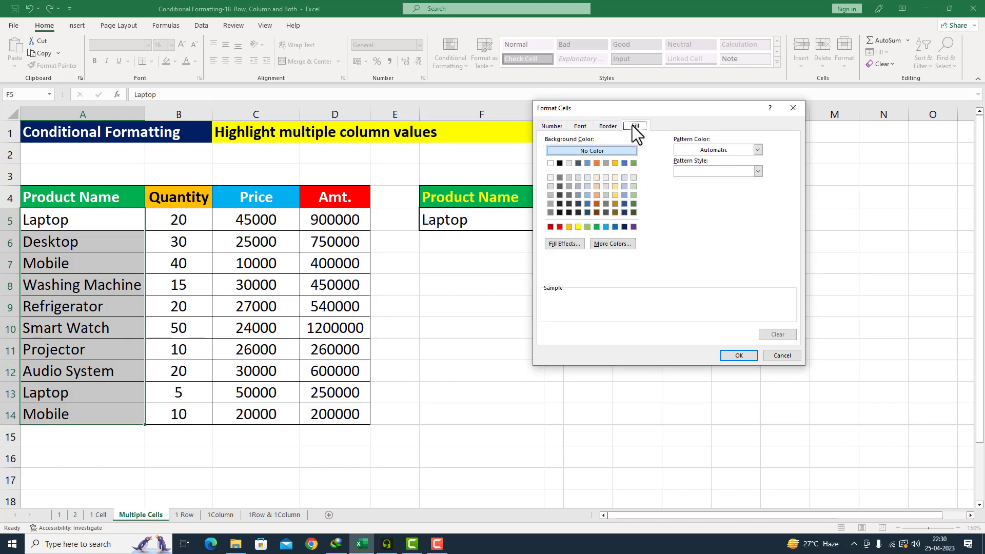
click(577, 227)
click(580, 126)
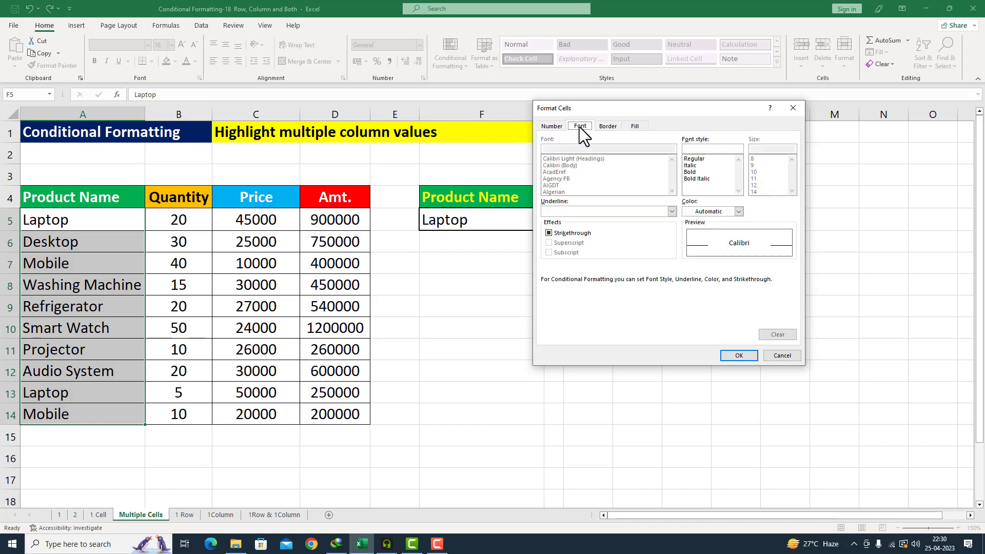
click(738, 212)
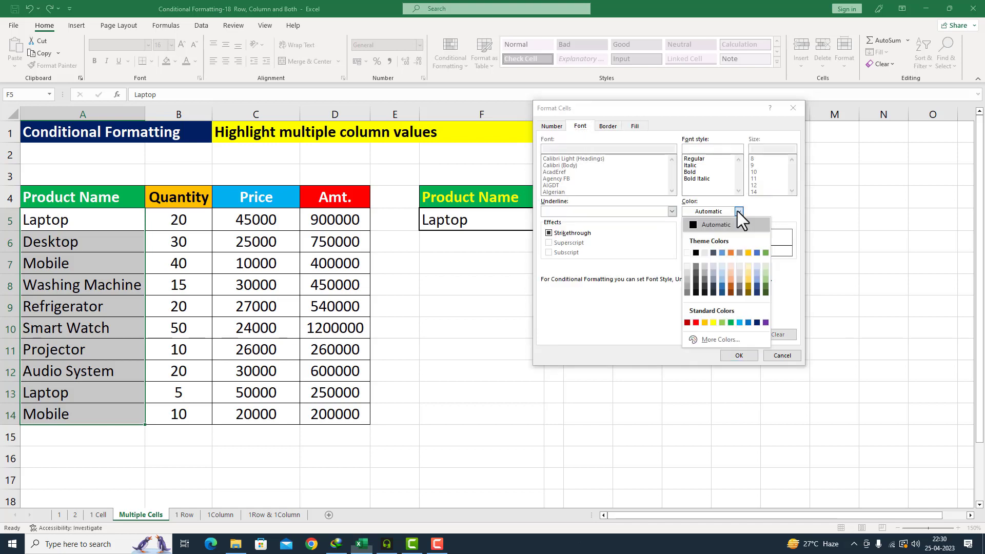
click(749, 324)
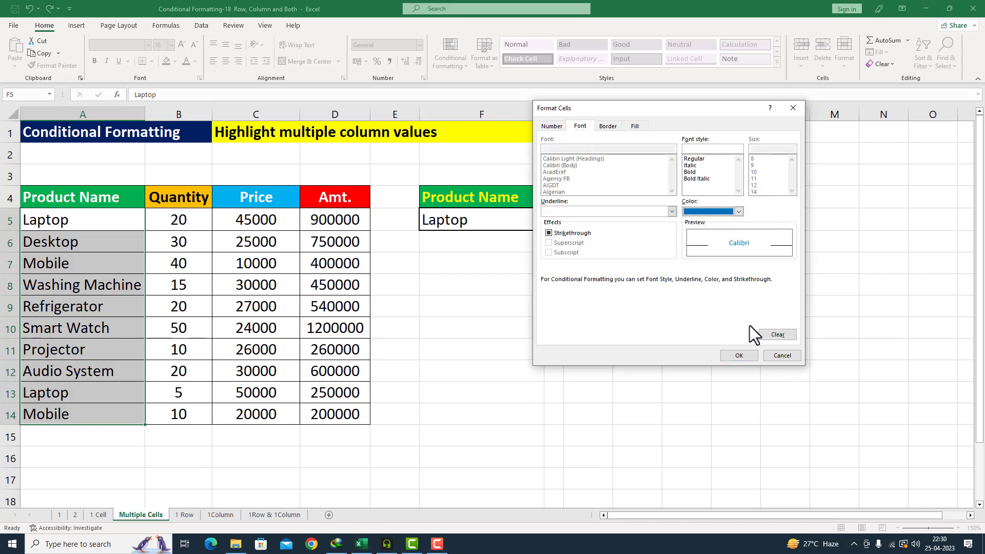
click(692, 173)
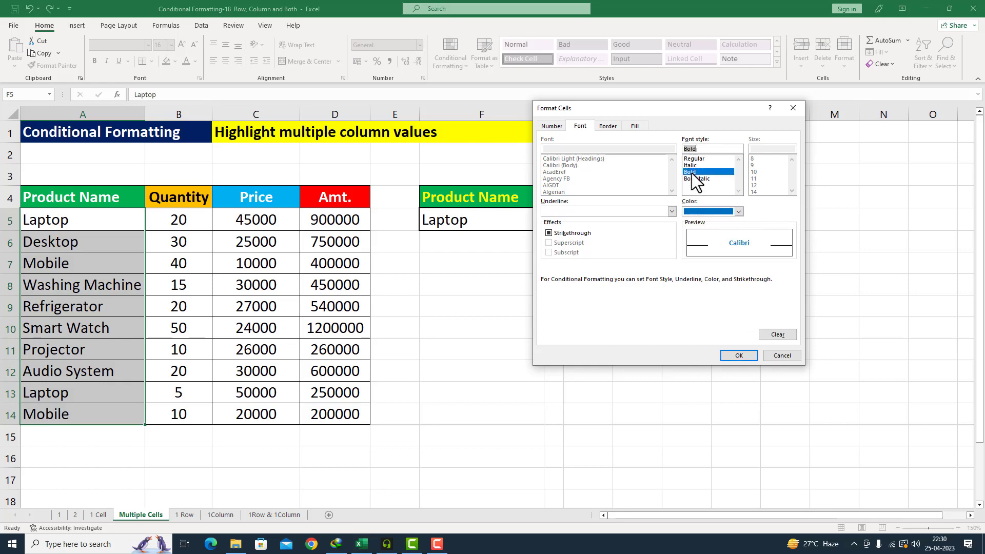
click(728, 355)
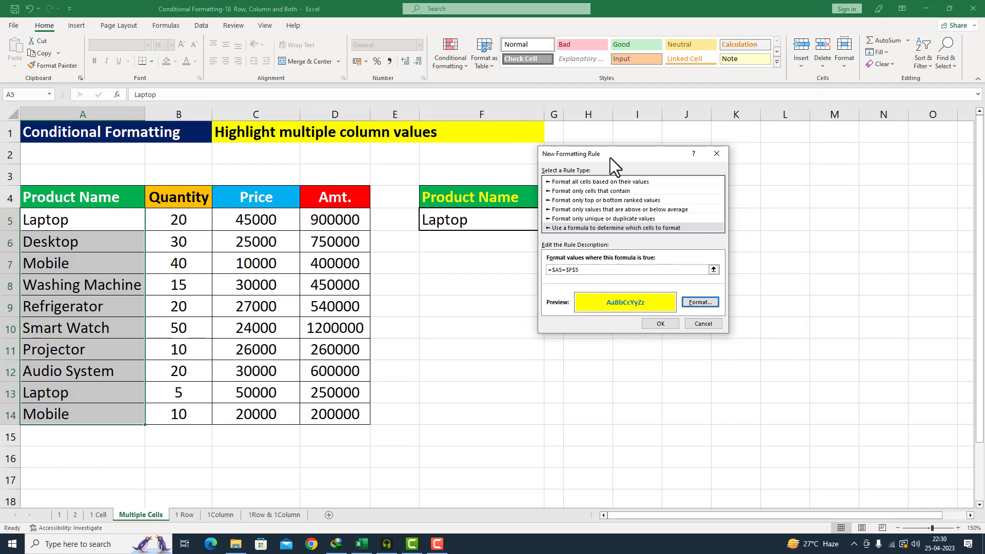
click(660, 325)
click(654, 328)
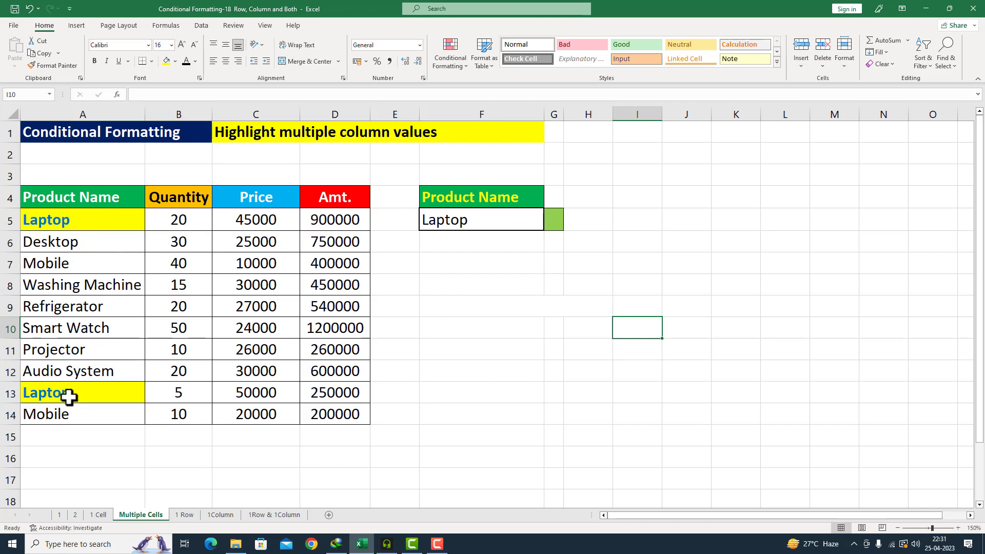
Step: Test the duplicate highlighting by choosing Mobile and Smart Watch in F5's drop-down, and finish with Laptop selected
click(521, 217)
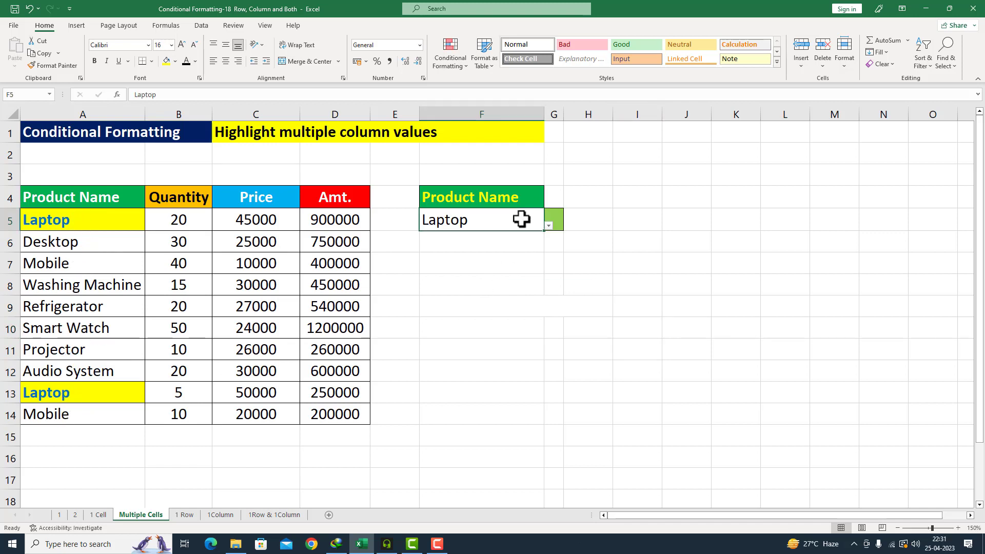
click(547, 227)
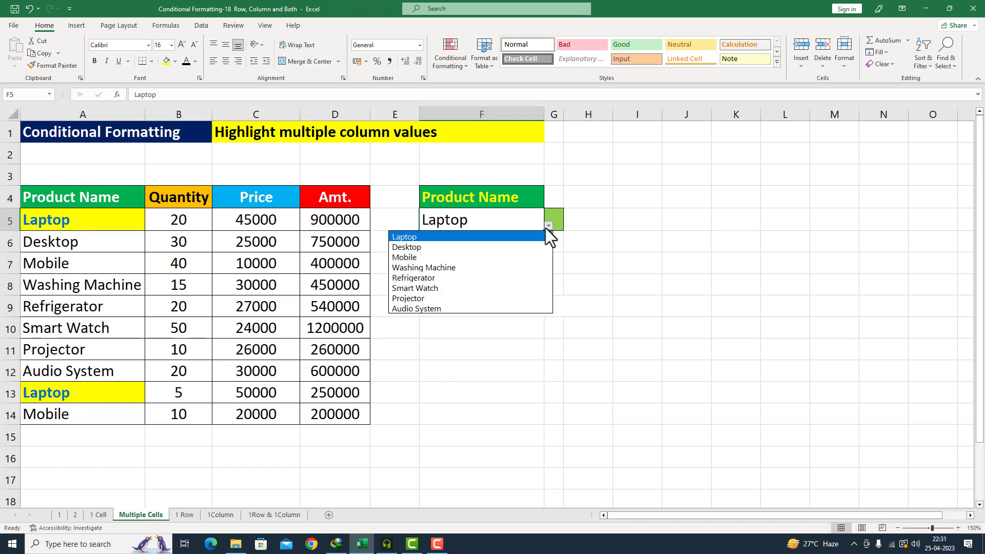
click(443, 256)
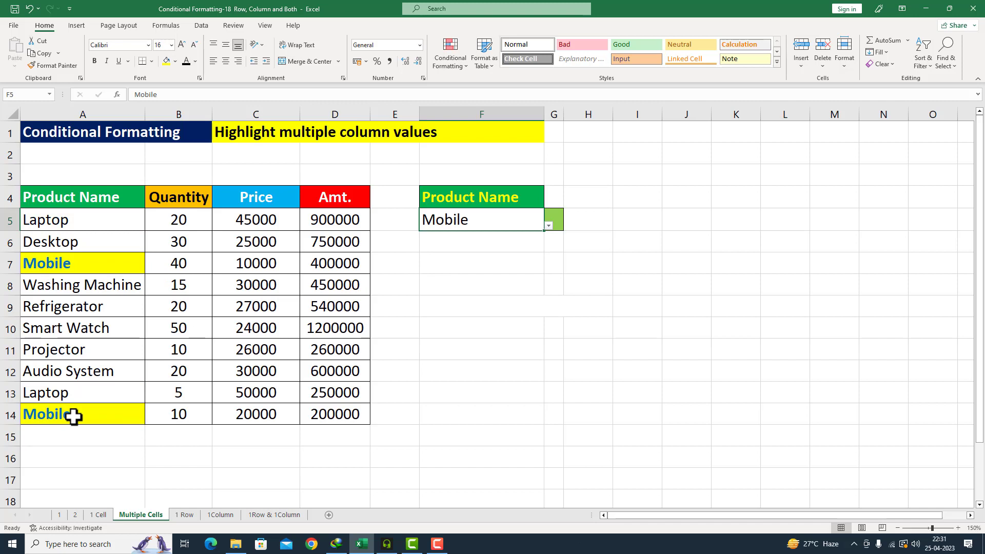
click(548, 225)
click(418, 289)
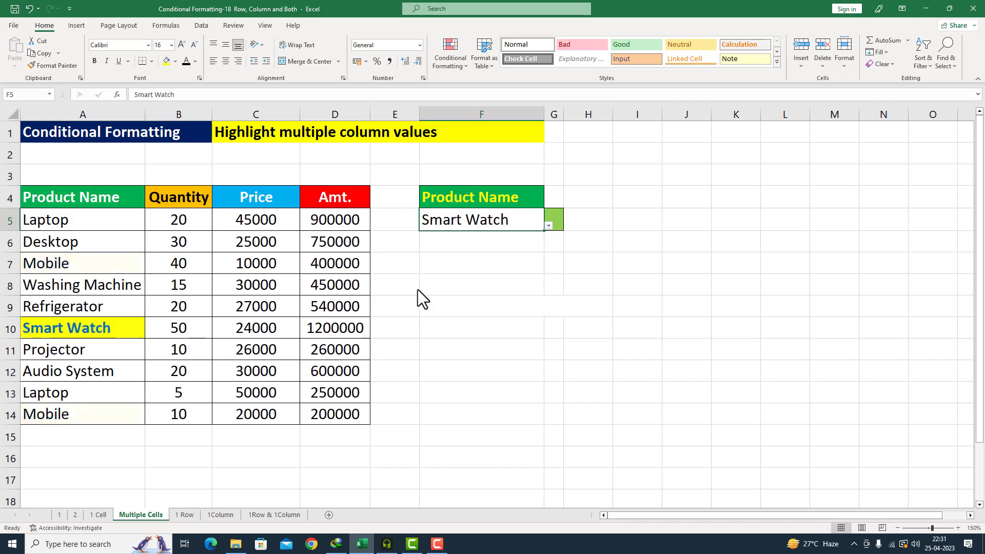
click(548, 226)
click(417, 237)
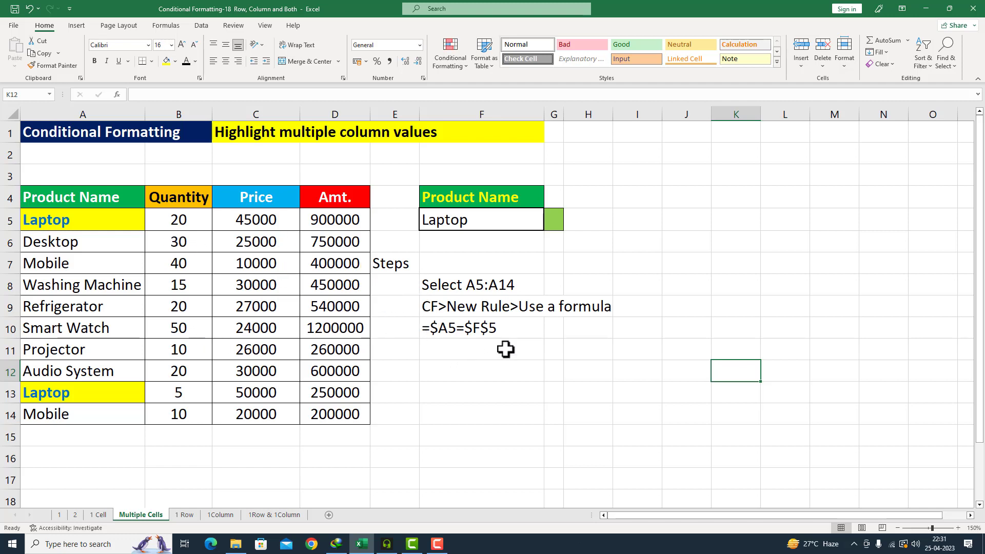
Step: On the 1 Row sheet, add a data validation drop-down list to F5 with =$A$5:$A$12 as its source
click(186, 515)
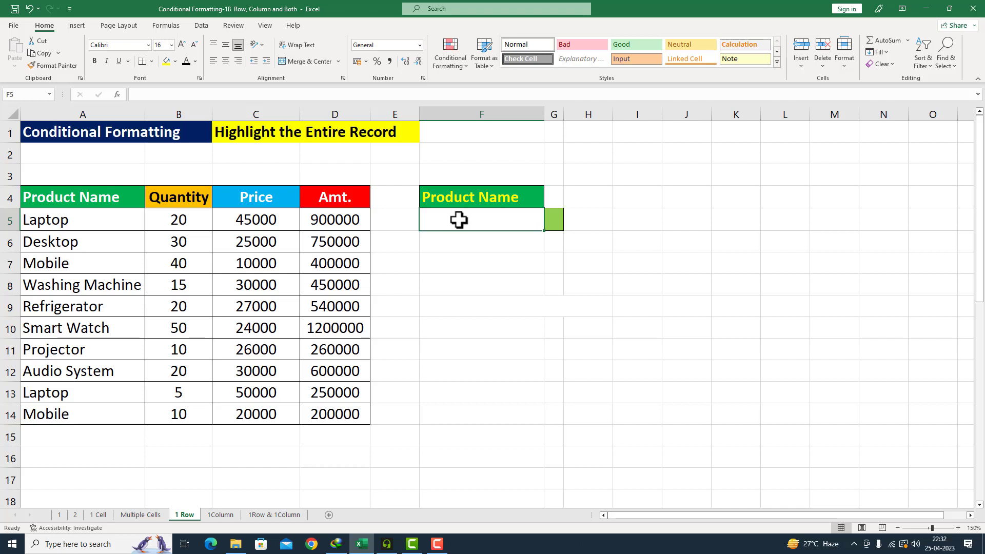
click(200, 26)
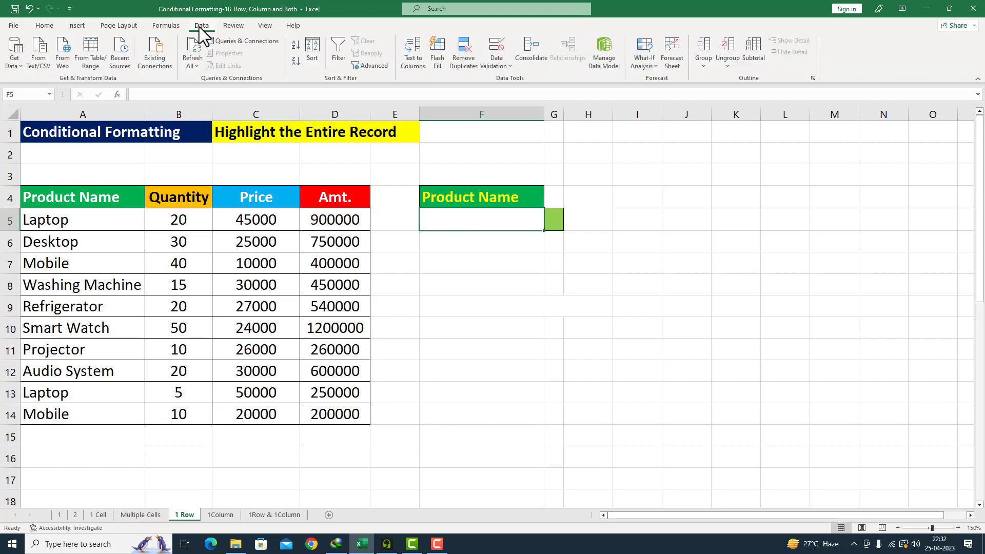
click(507, 66)
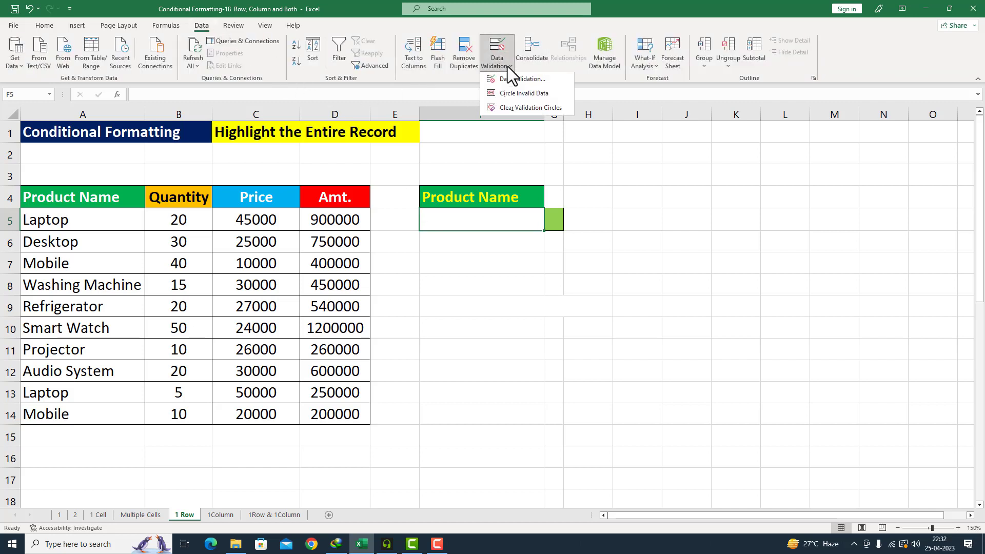
click(511, 79)
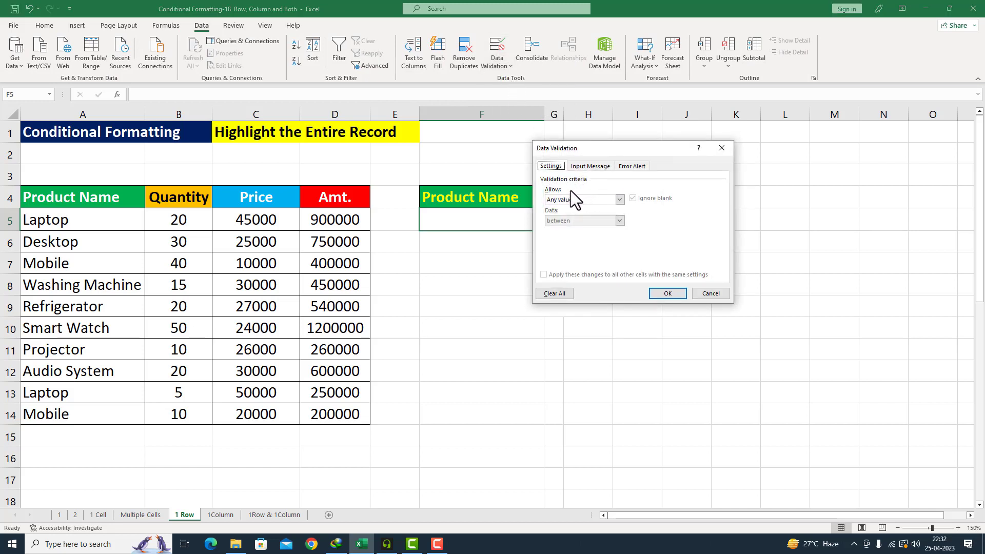
click(619, 200)
click(563, 229)
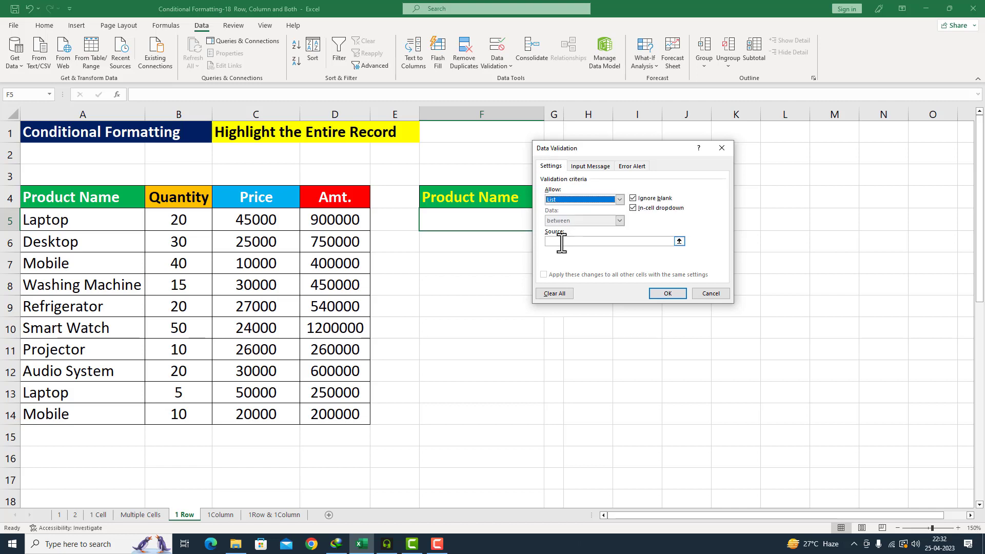
click(560, 241)
drag(77, 219, 77, 365)
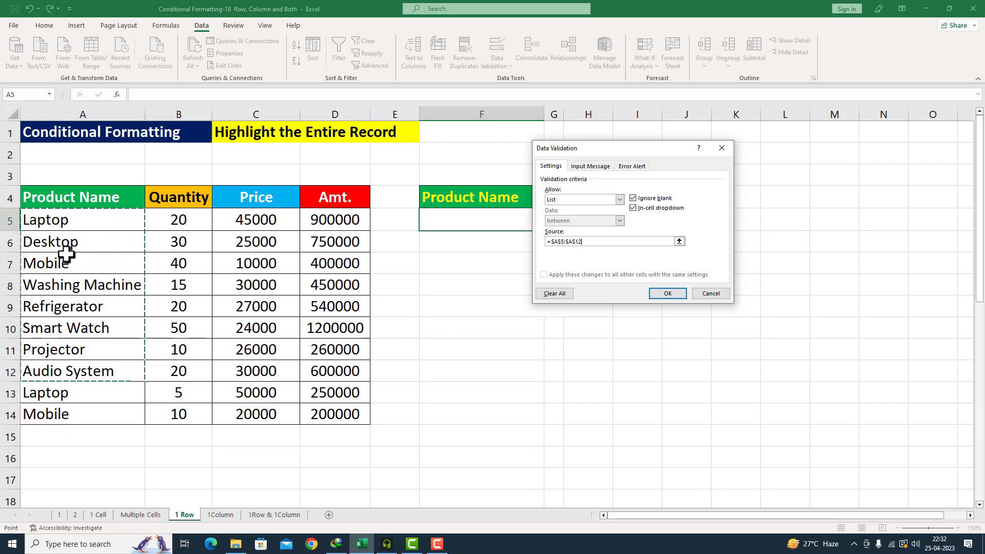
click(666, 293)
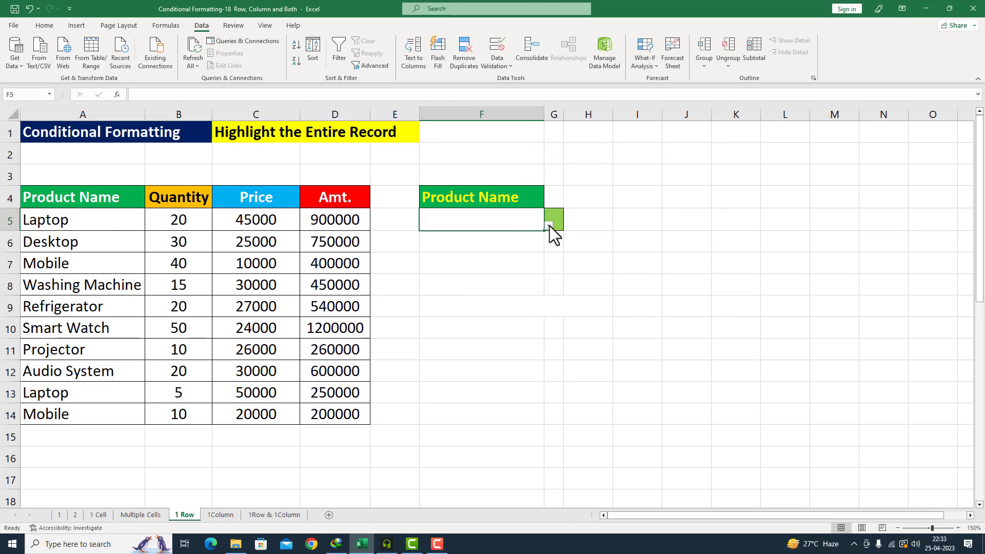
Step: Try F5's drop-down by choosing Desktop, and finish with Refrigerator selected
click(549, 226)
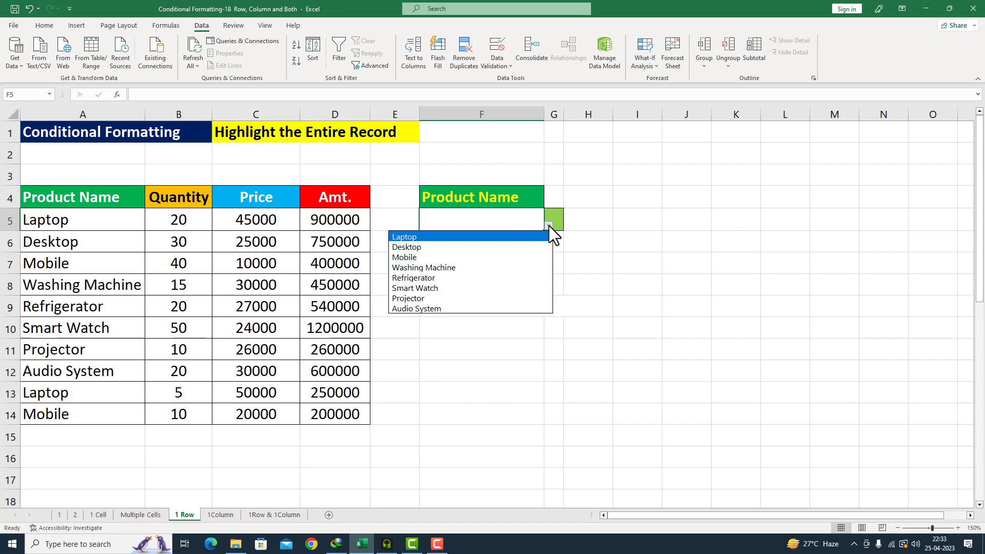
click(491, 244)
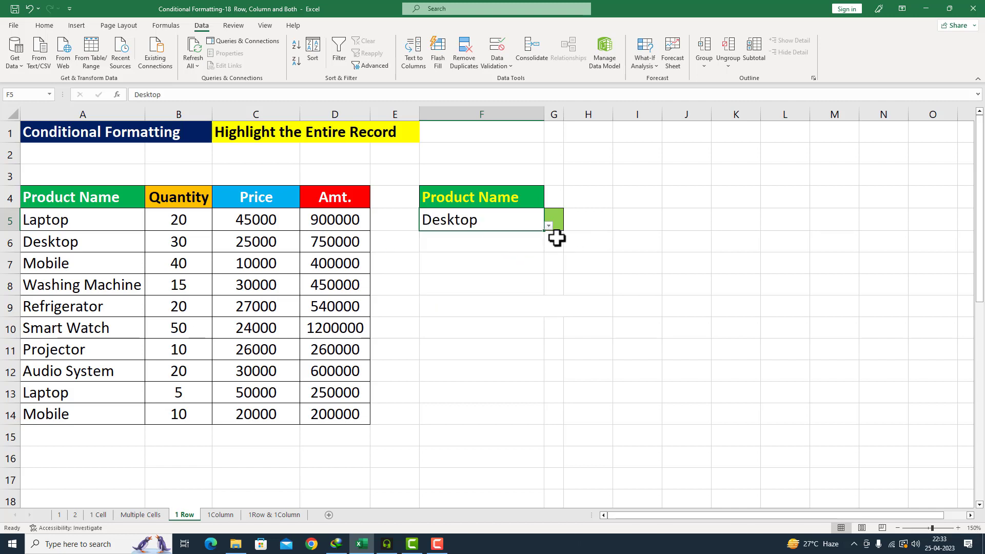
click(549, 226)
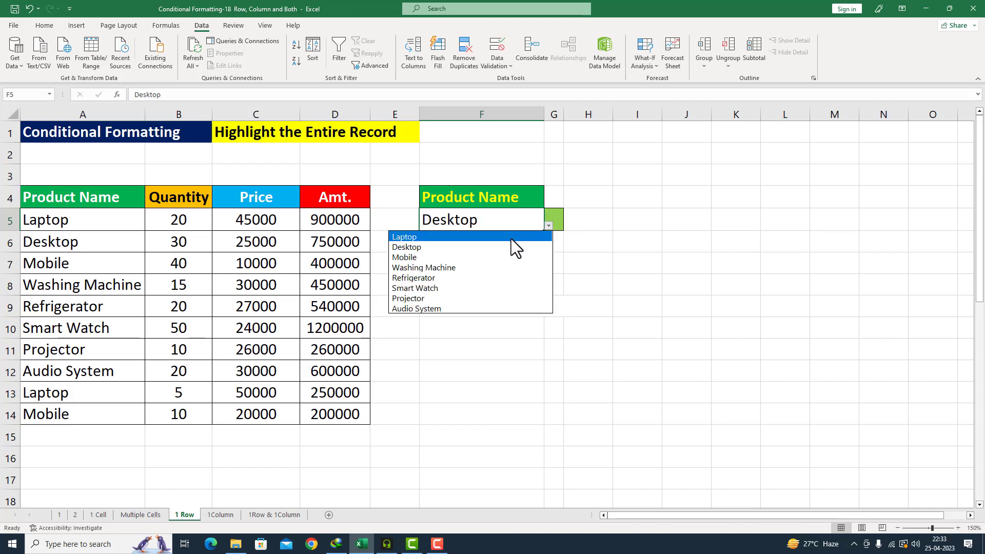
click(462, 277)
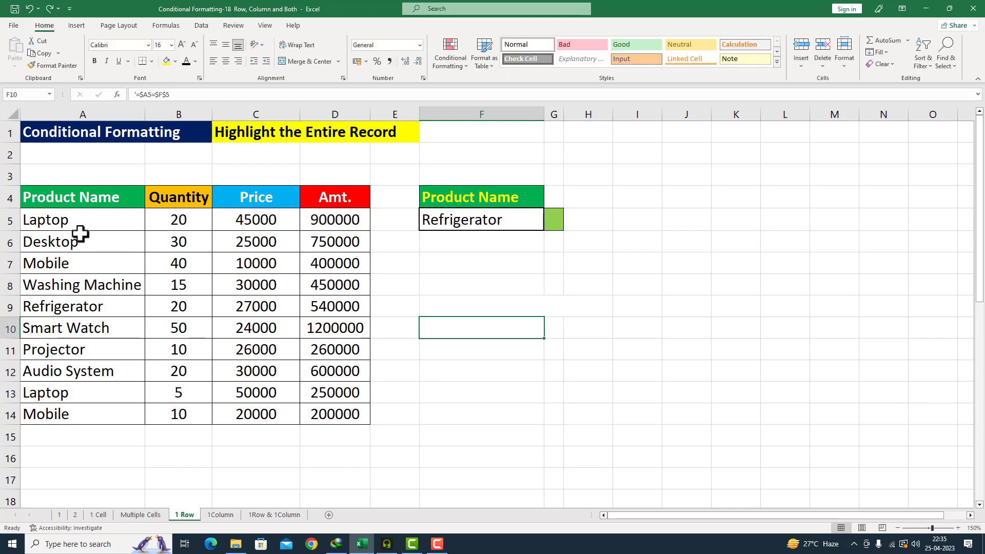
Step: Start a new conditional formatting rule for A5:D14 that uses a formula to determine which cells to format
drag(45, 221, 335, 416)
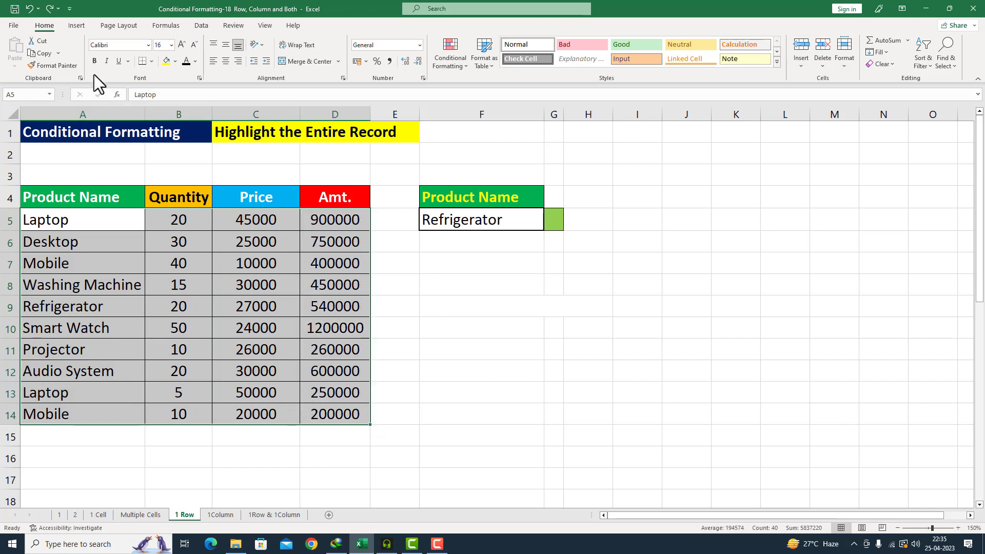
click(463, 66)
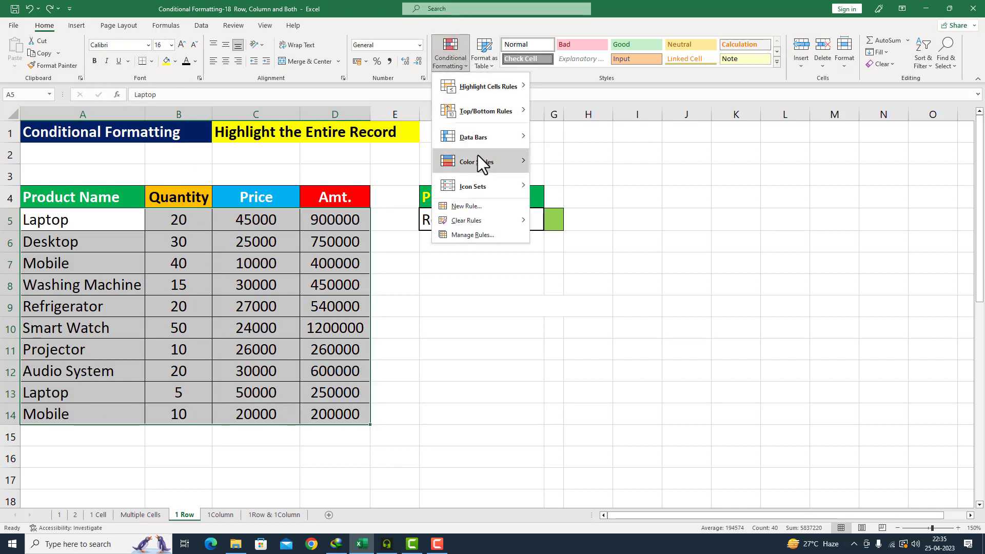
click(484, 206)
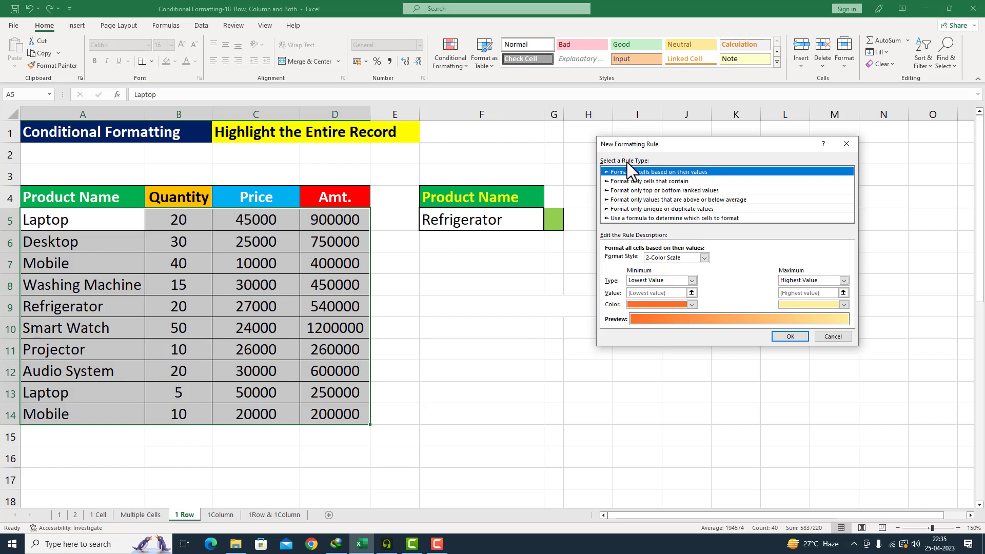
click(641, 218)
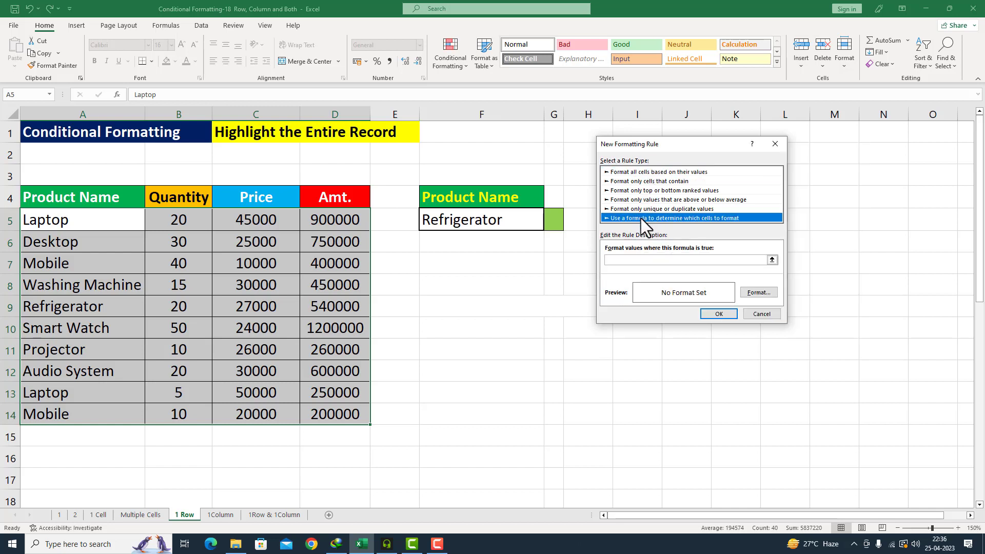
Step: Enter =$A5=$F$5 as the formula of the A5:D14 rule, locking only the column of the A5 reference
click(622, 260)
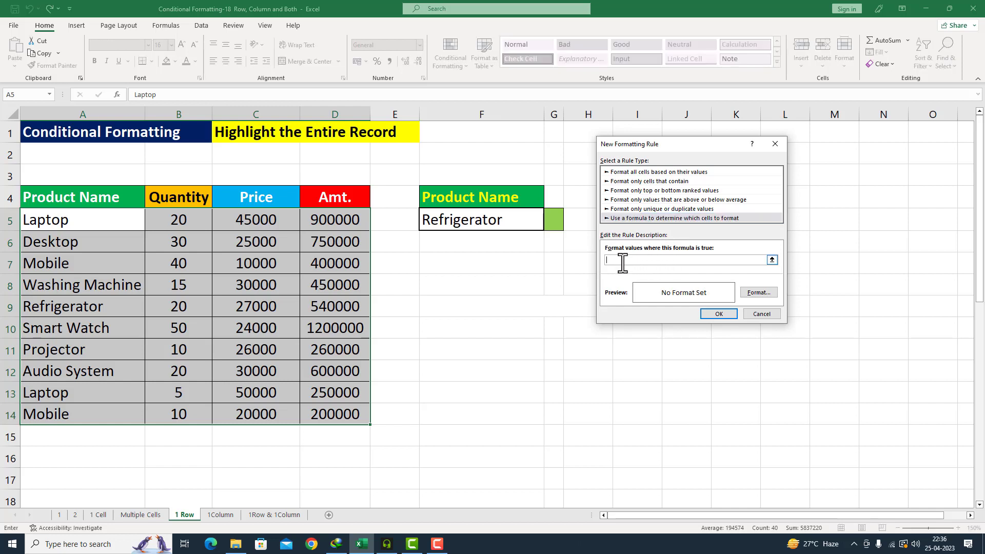
text(=)
click(47, 221)
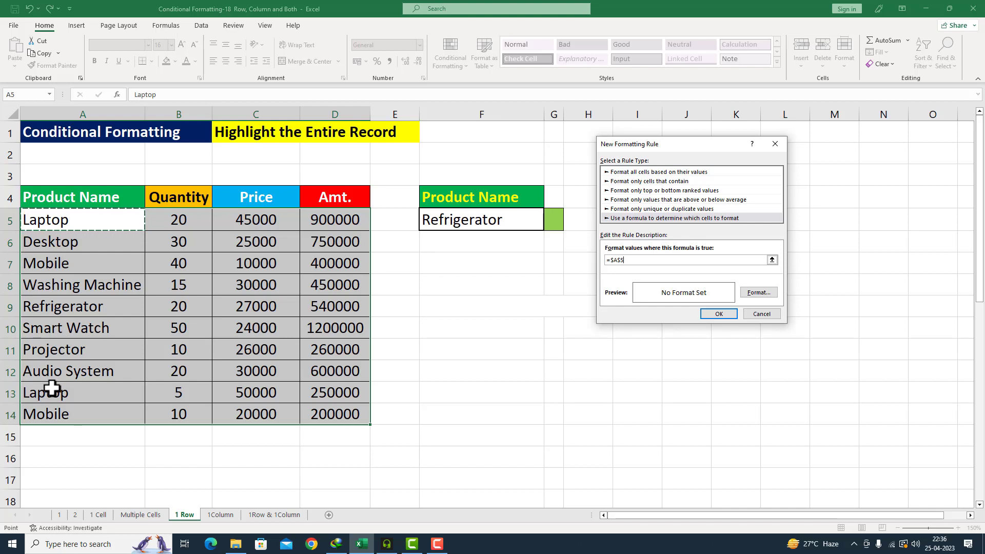
key(F4)
key(F4)
click(503, 224)
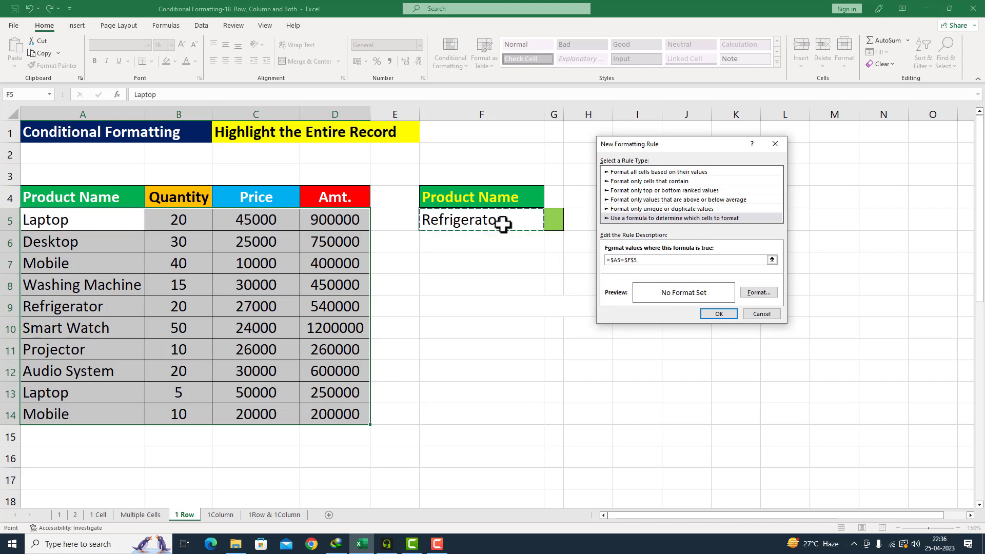
Step: Give the rule a blue font and a yellow fill, and apply it to A5:D14
click(758, 292)
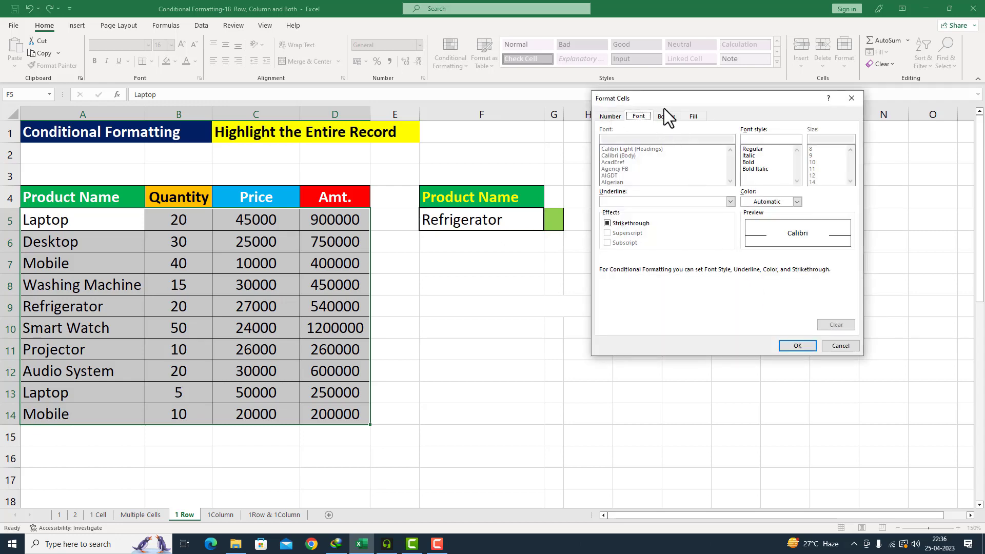
click(797, 202)
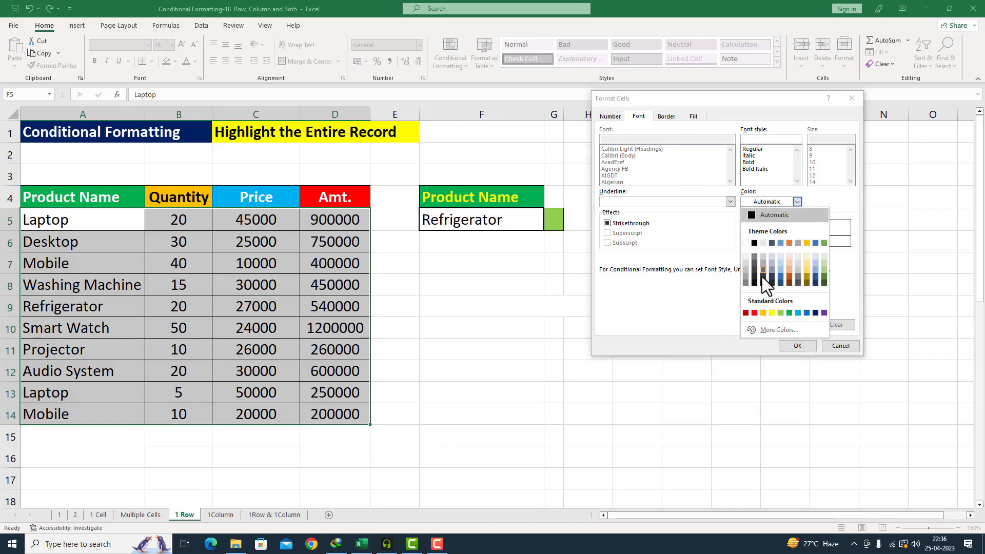
click(798, 312)
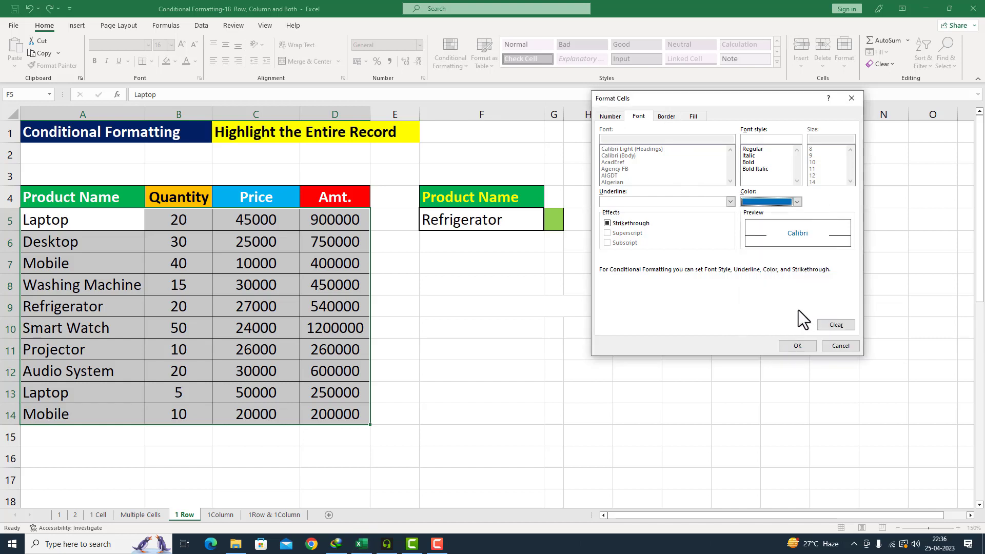
click(693, 117)
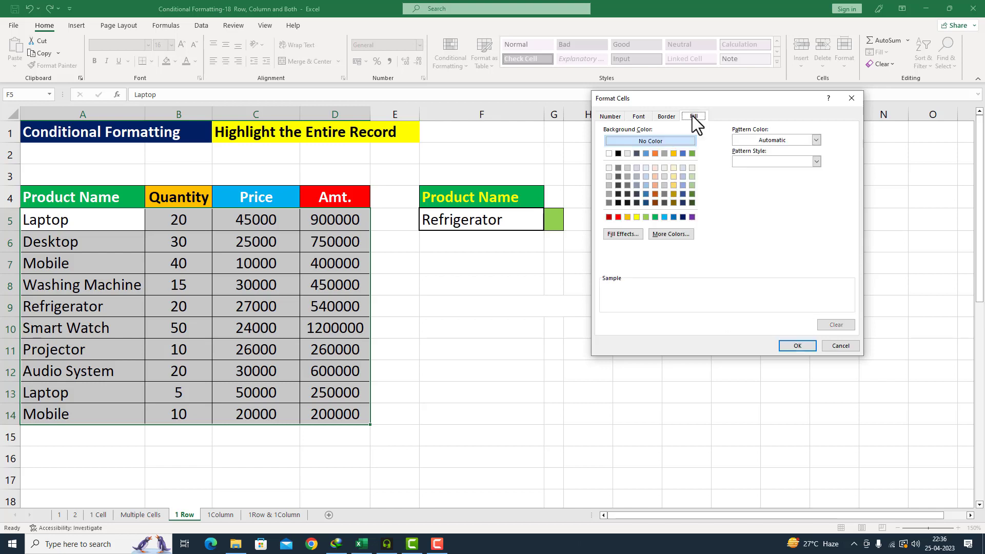
click(636, 217)
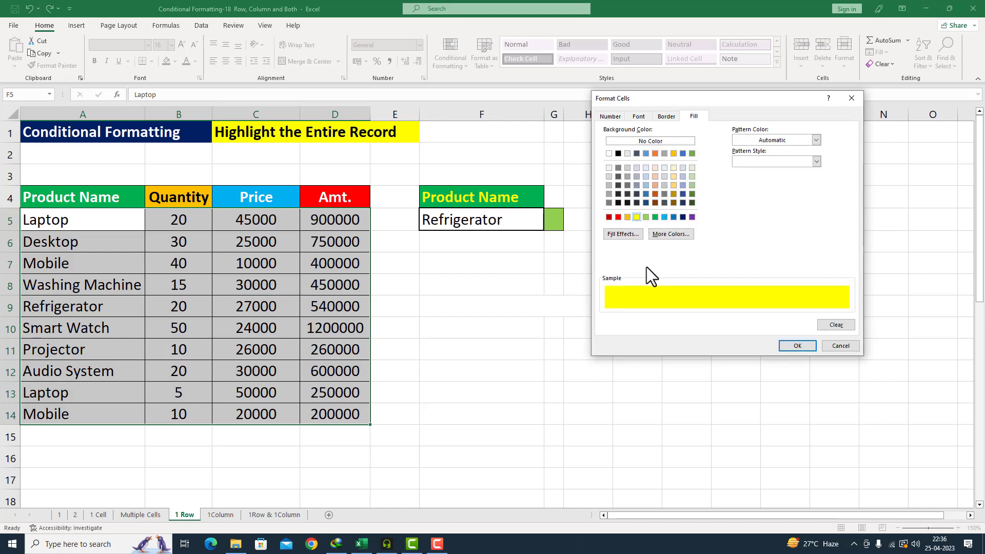
click(781, 345)
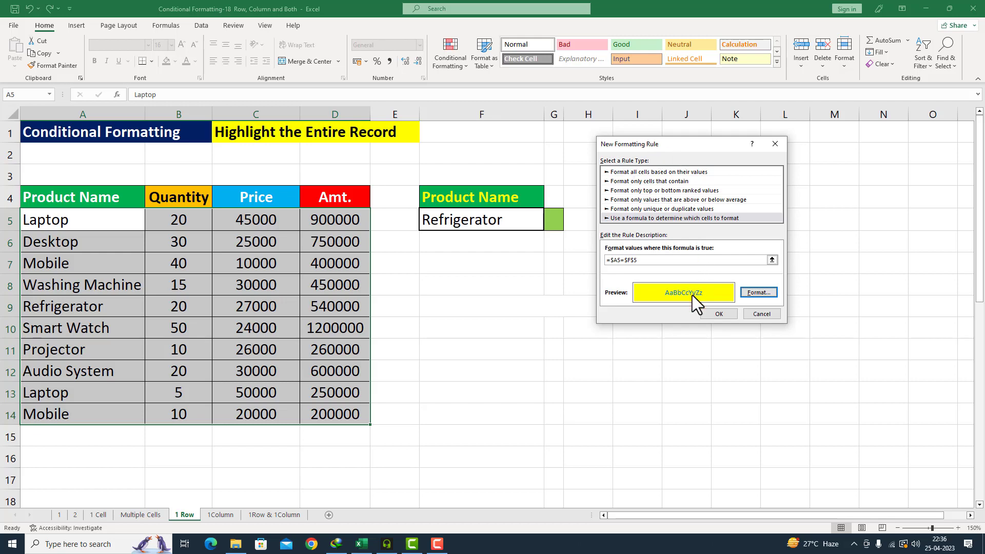
click(718, 314)
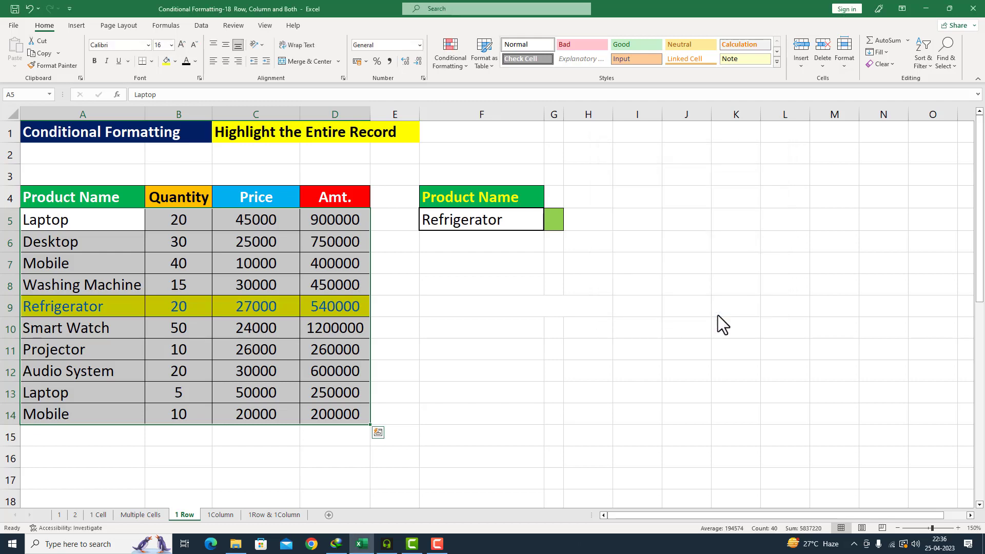
click(718, 315)
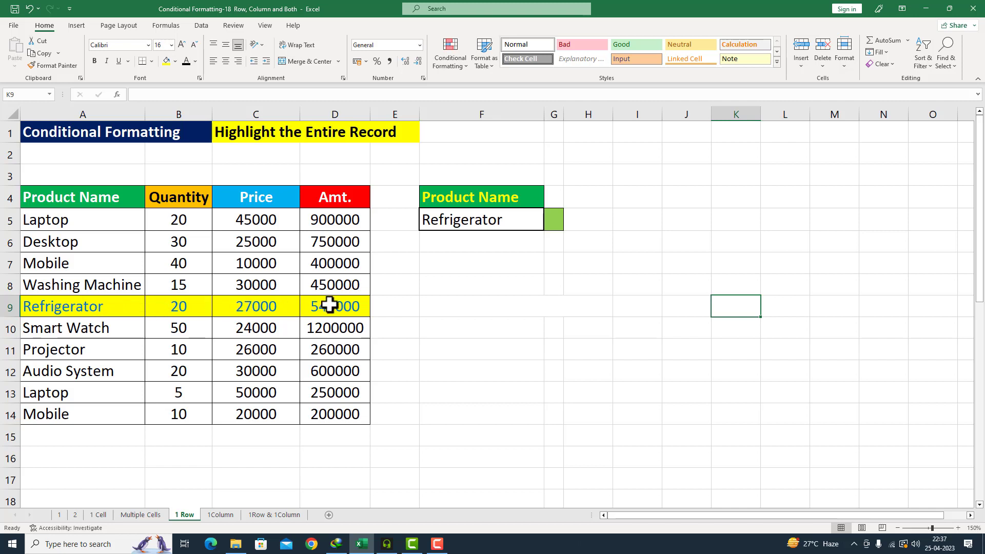
Step: Test the entire-record highlighting by choosing Projector in F5's drop-down, and finish with Laptop selected
click(529, 220)
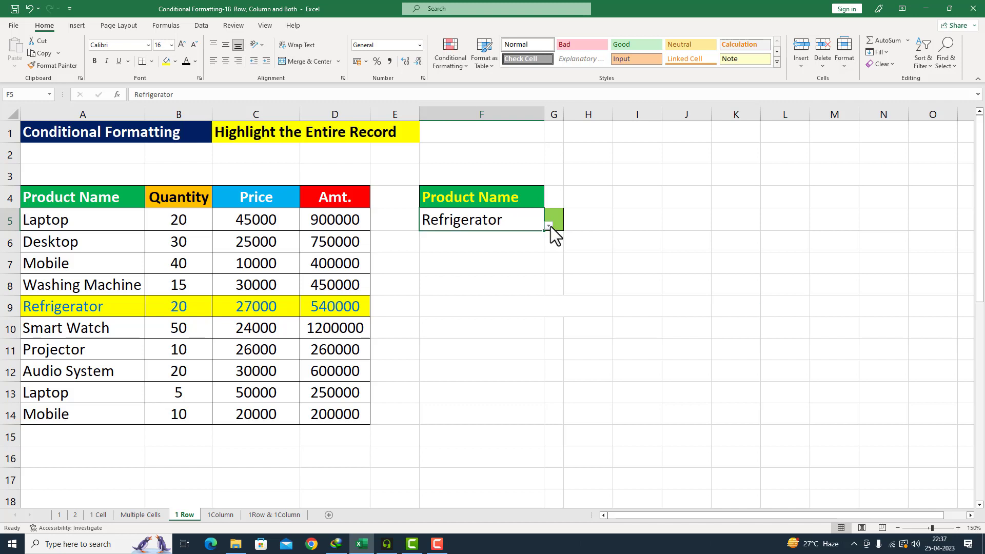
click(550, 226)
click(455, 296)
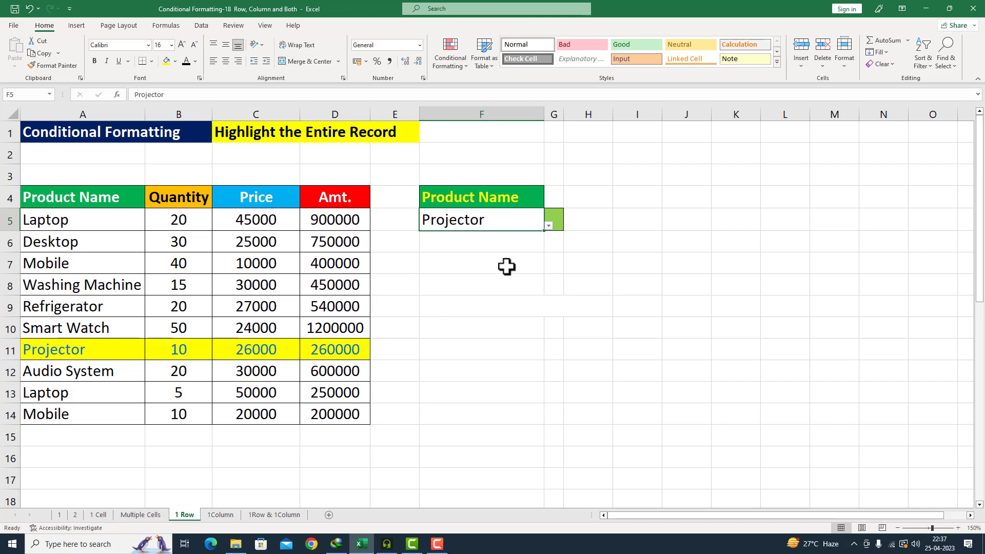
click(548, 225)
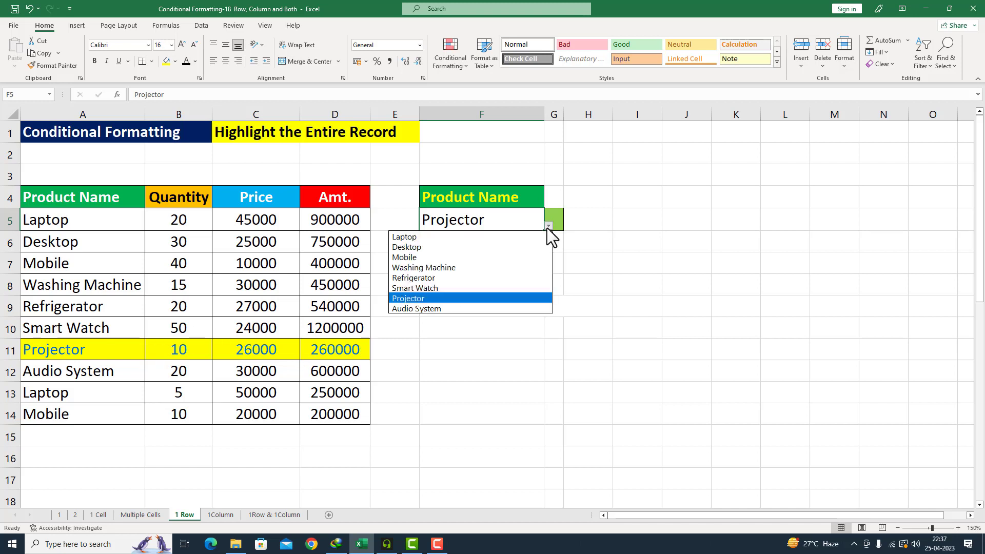
click(409, 235)
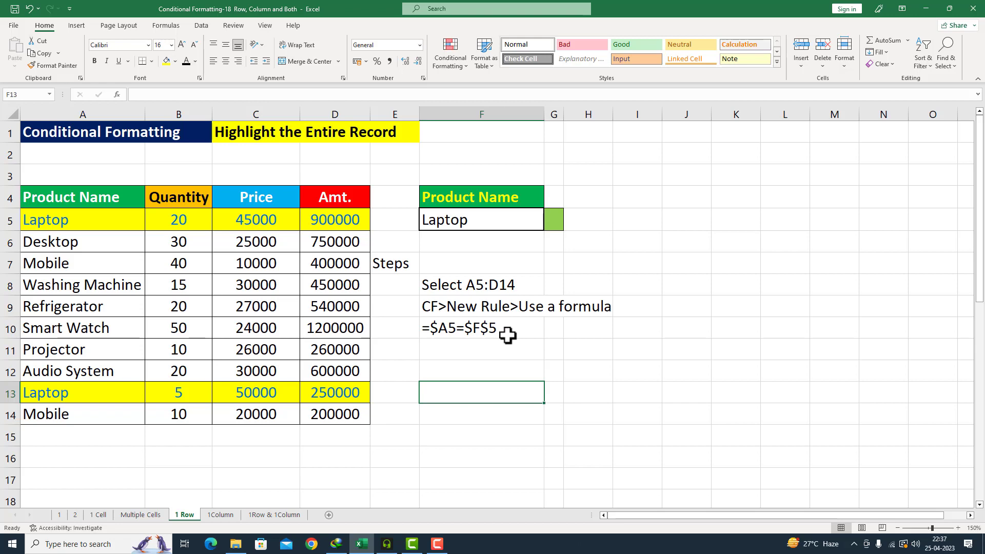
Step: On the 1Column sheet, add a list drop-down to I4 using data validation with =$B$4:$F$4 as its source
click(226, 515)
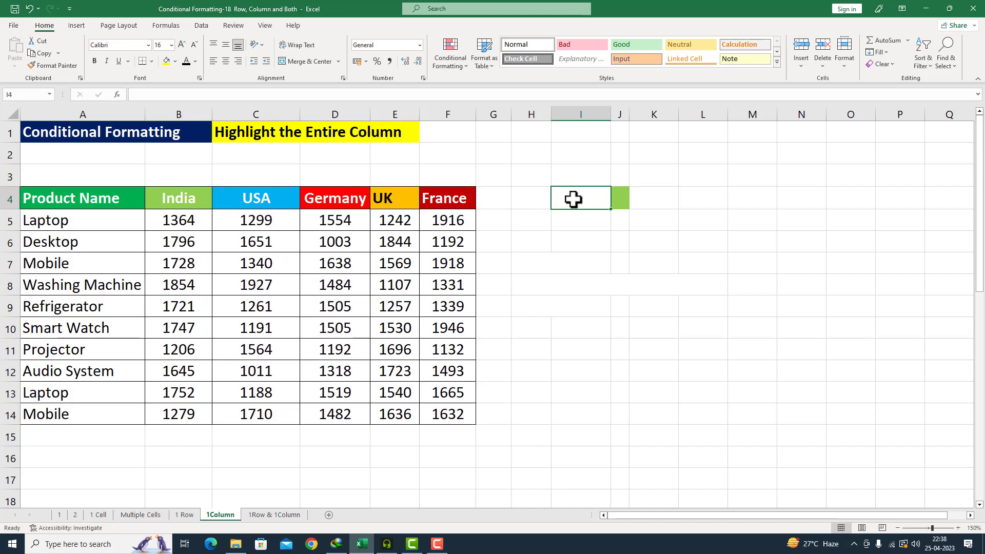
click(203, 26)
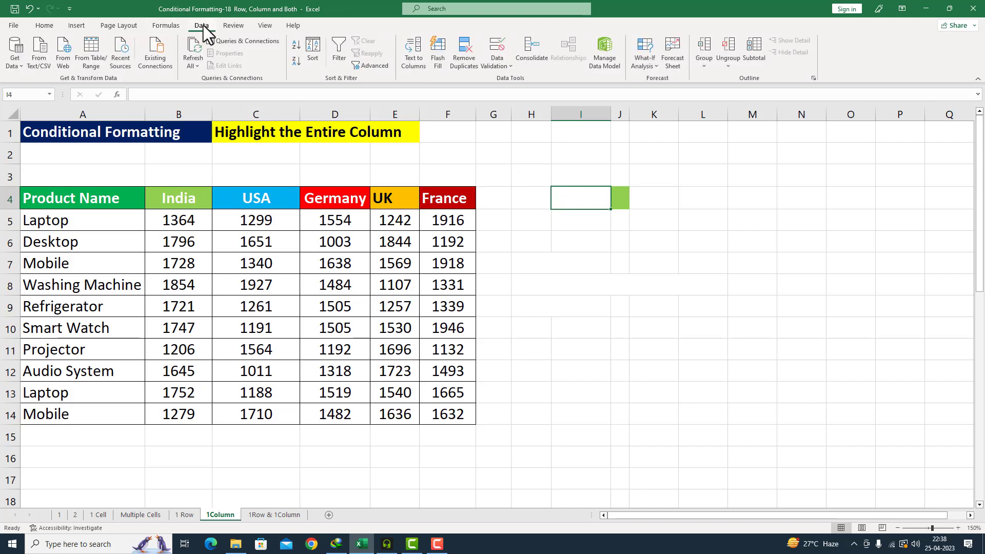
click(513, 67)
click(513, 82)
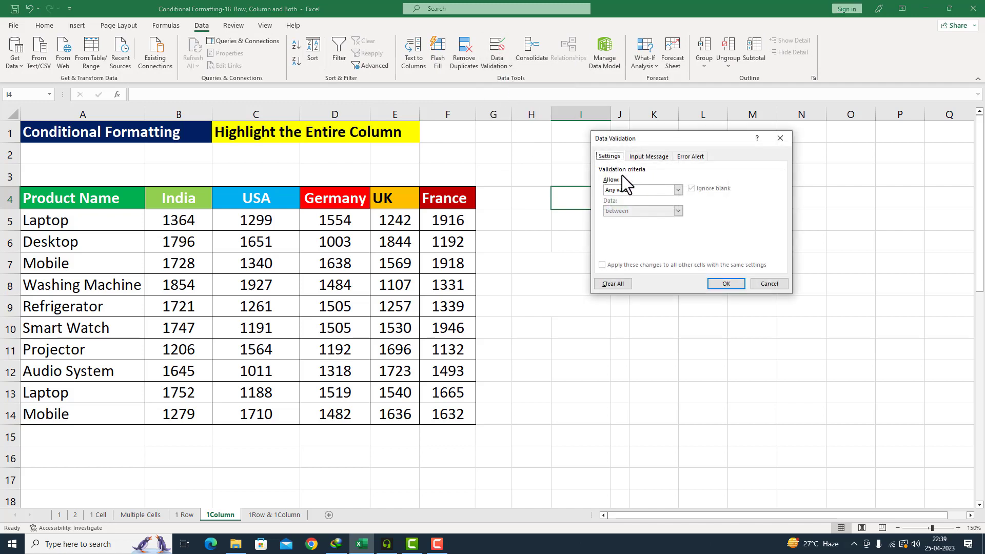
click(678, 190)
click(636, 219)
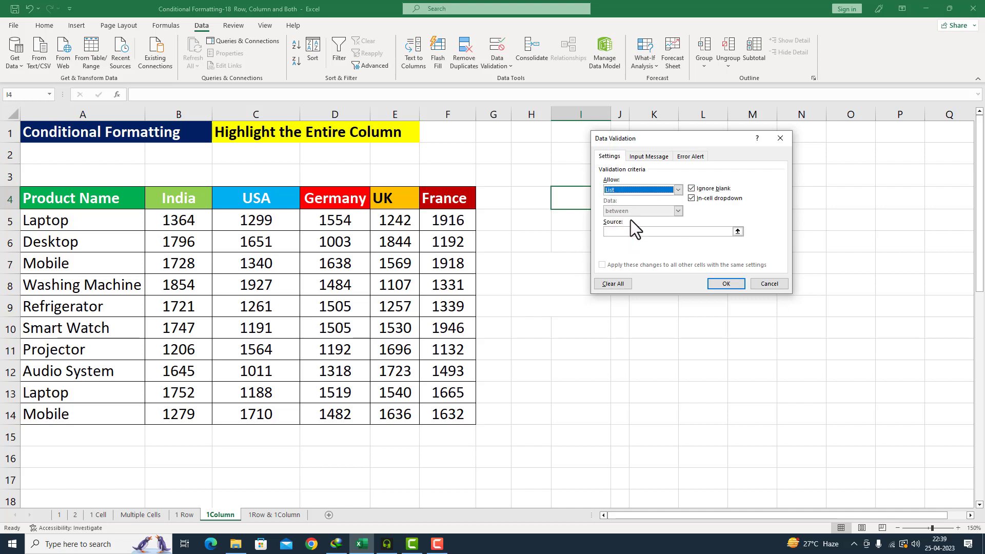
click(621, 231)
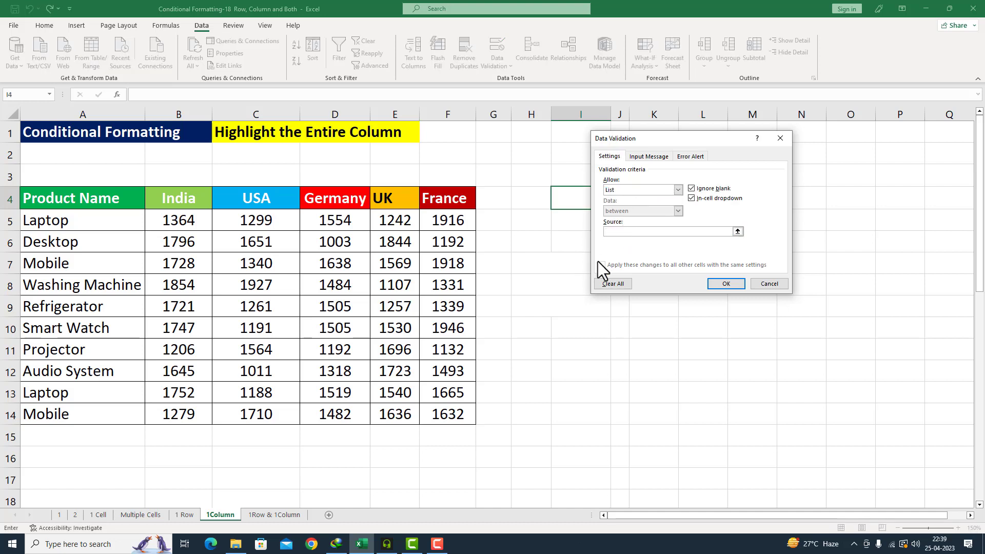
click(208, 199)
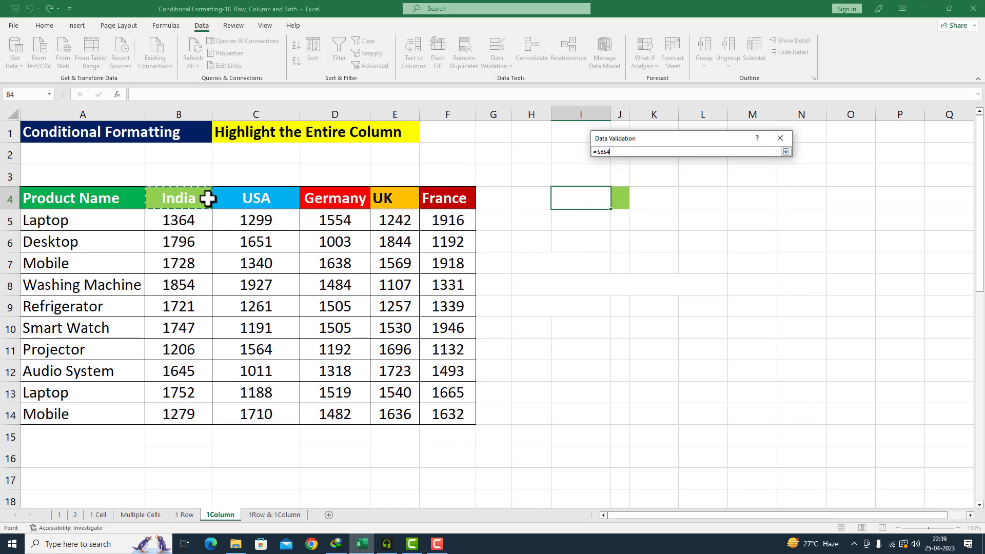
drag(208, 199, 447, 199)
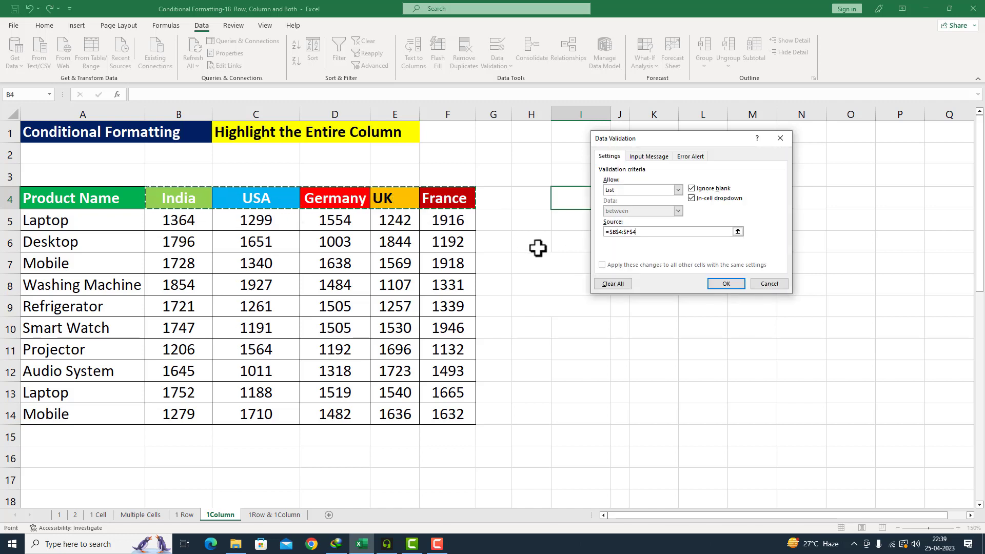
click(726, 284)
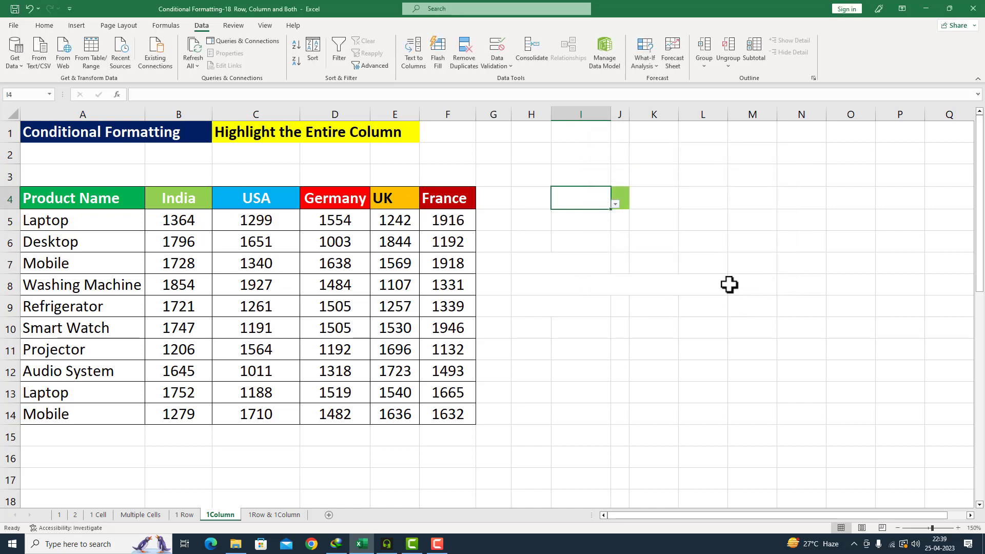
Step: Try I4's drop-down by choosing India, and finish with UK selected
click(615, 204)
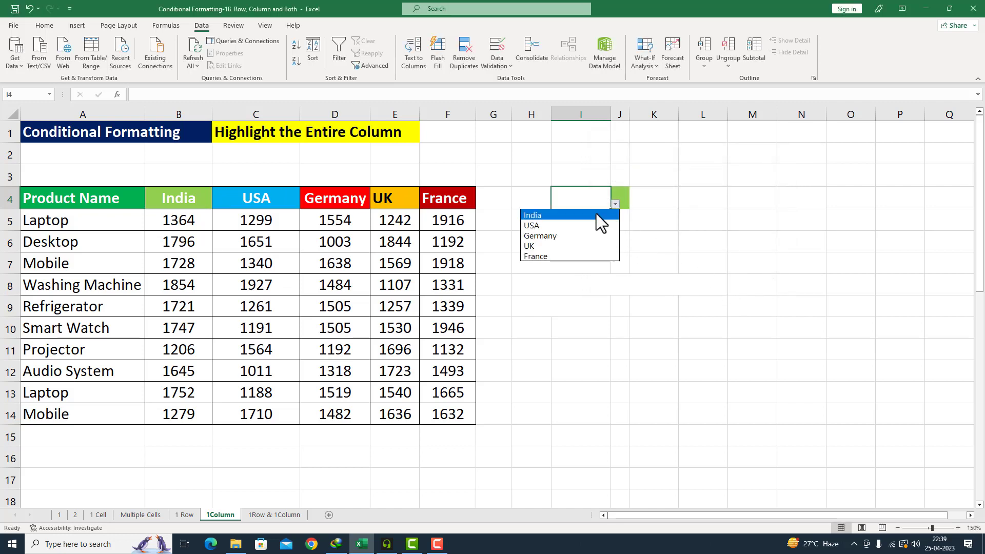
click(570, 224)
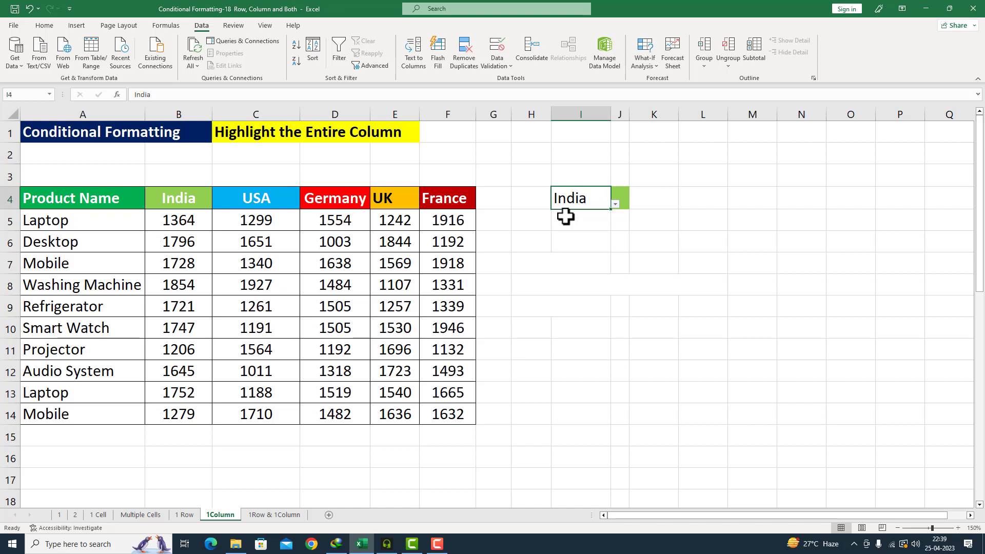
click(615, 204)
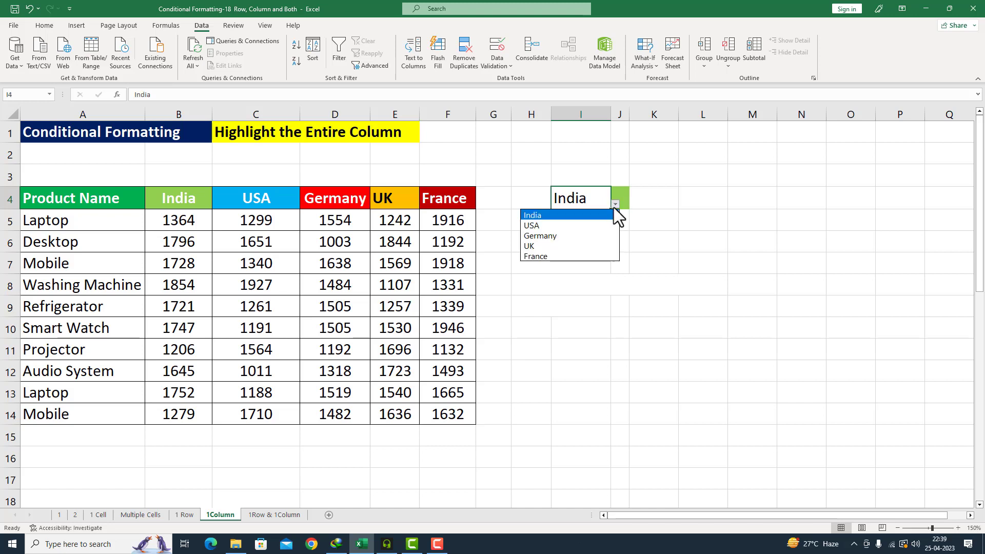
click(569, 246)
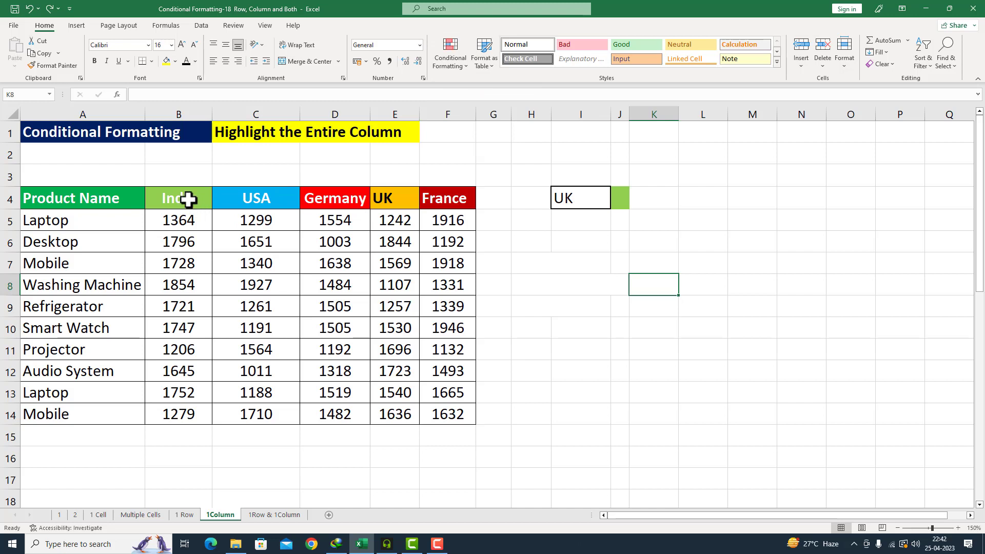
Step: Start a new conditional formatting rule for B4:F14 that uses a formula to determine which cells to format
drag(191, 197, 442, 411)
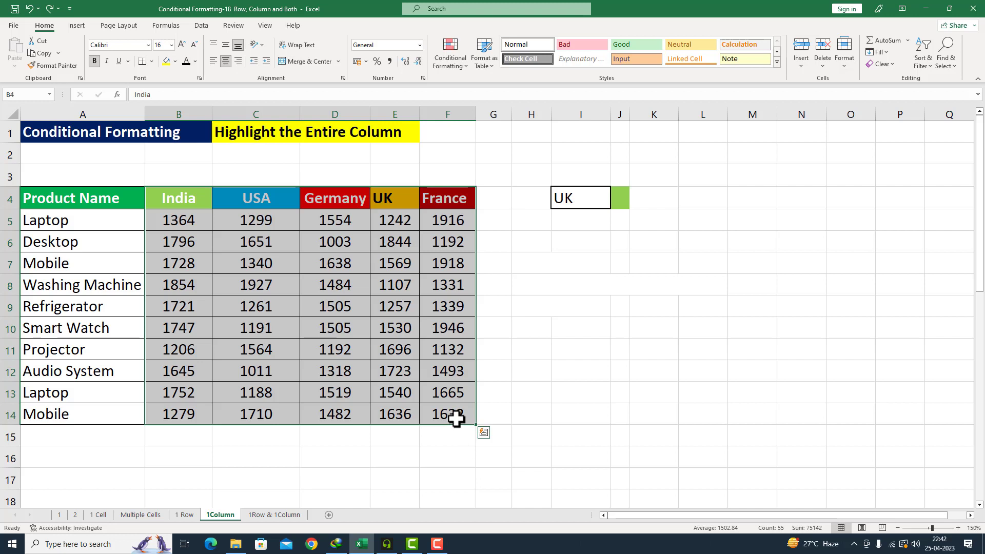
click(465, 66)
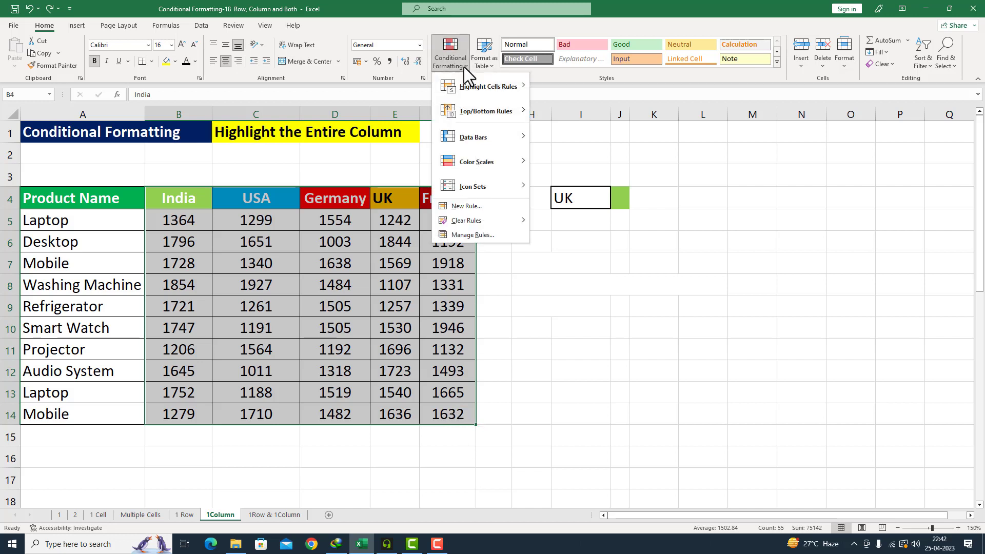
click(475, 207)
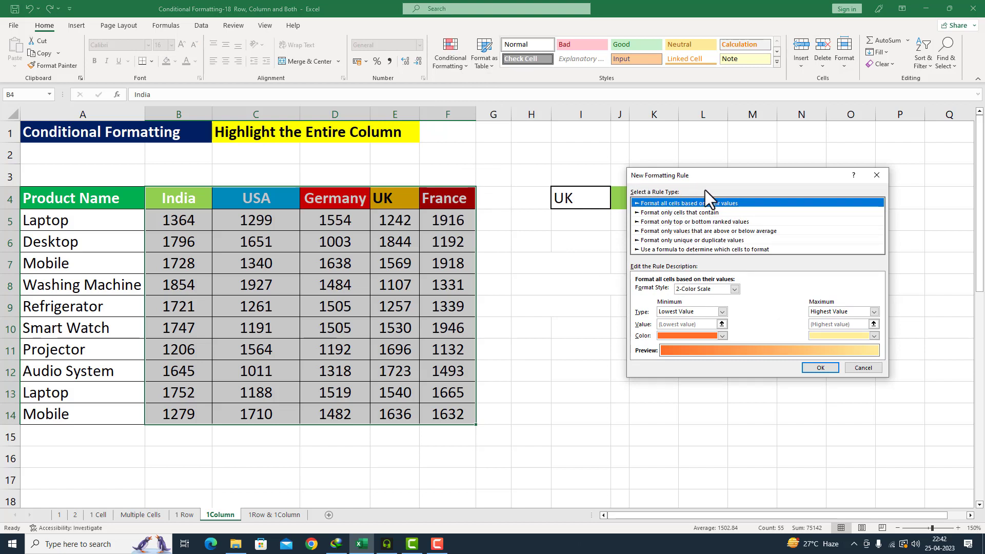
click(671, 249)
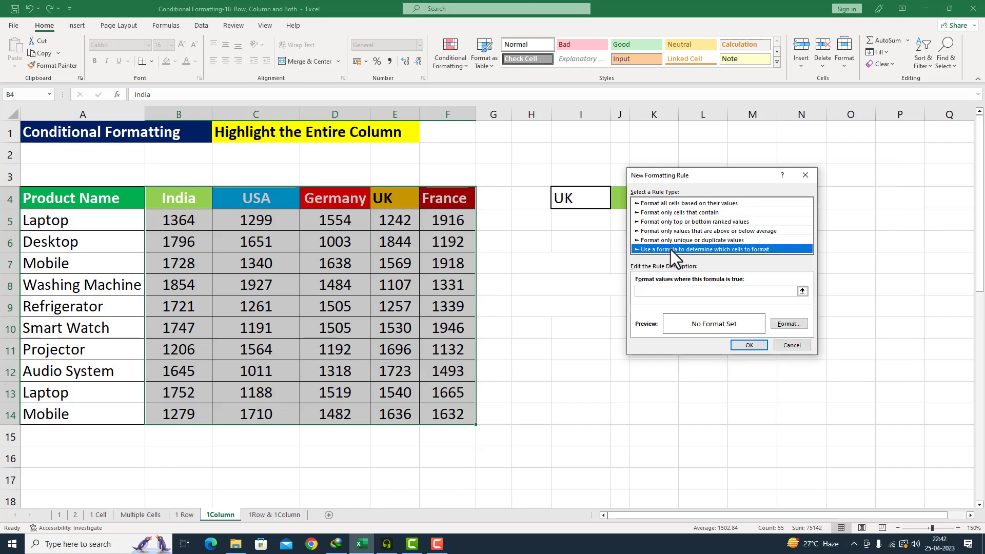
Step: Enter =B$4=$I$4 as the formula of the B4:F14 rule, locking only the row of the B4 reference
click(648, 291)
click(650, 291)
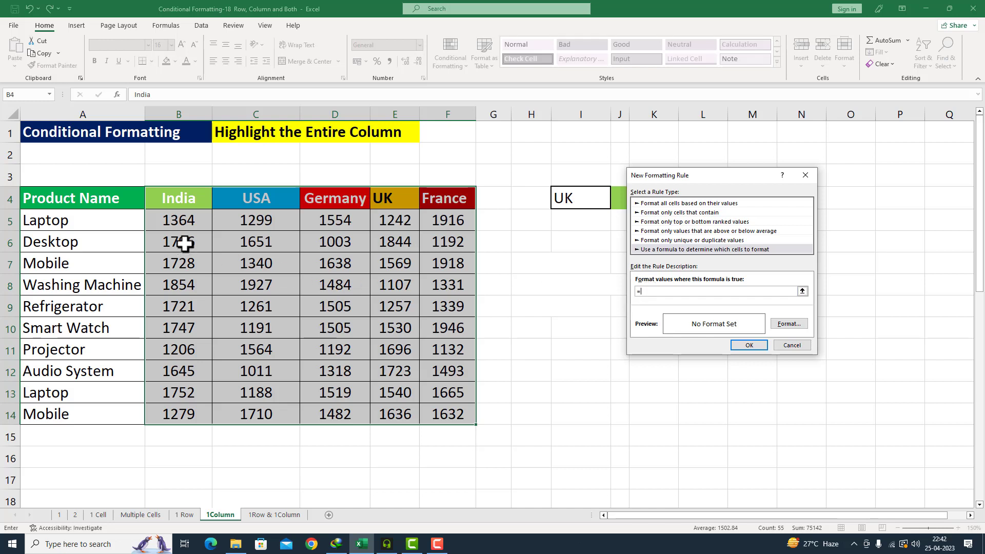
click(189, 201)
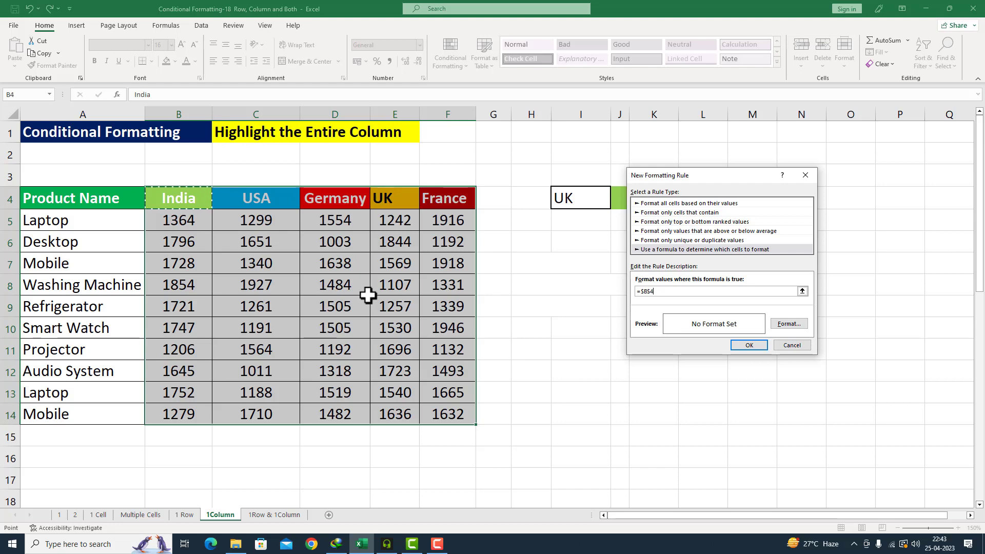
key(F4)
click(591, 199)
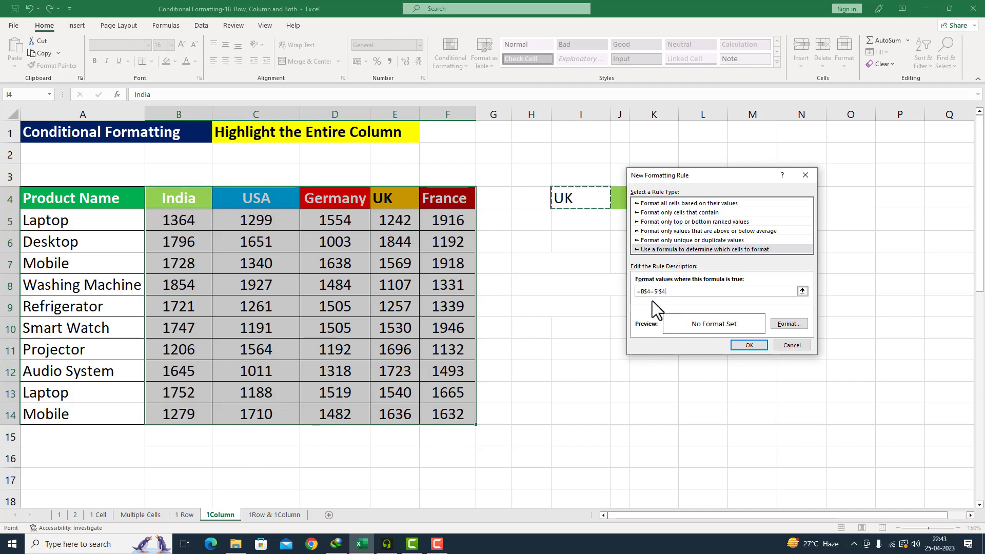
Step: Give the rule a bold blue font and a yellow fill, and apply it to B4:F14
click(787, 324)
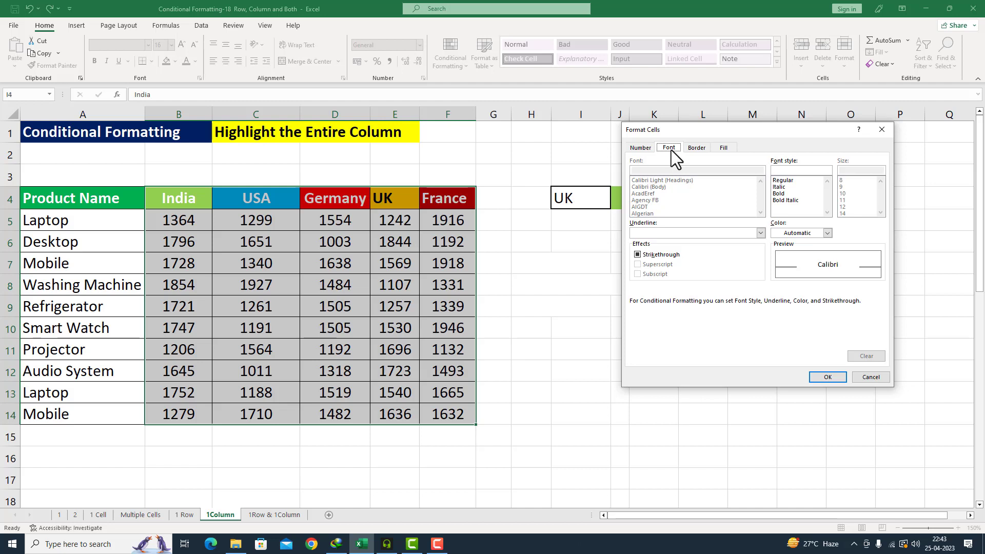
click(828, 233)
click(837, 344)
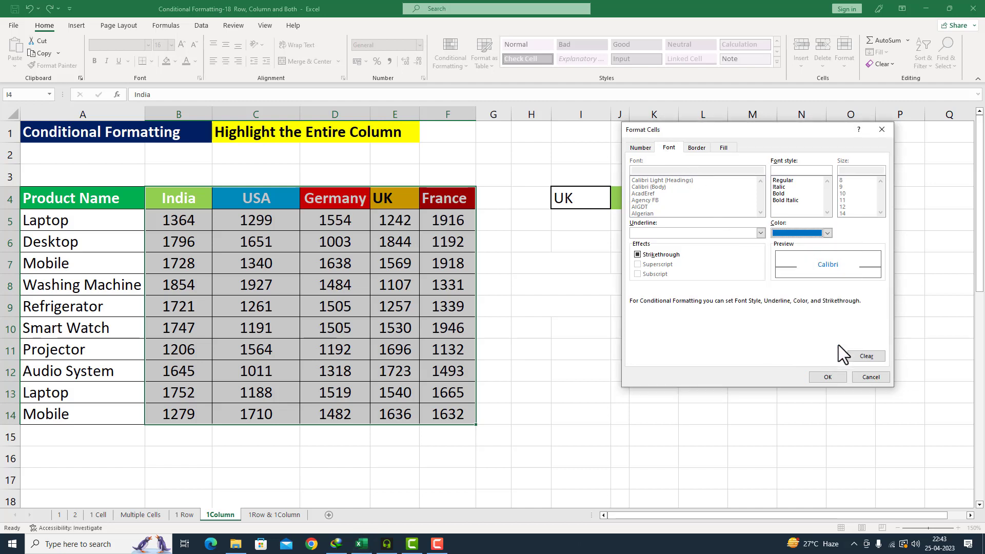
click(778, 194)
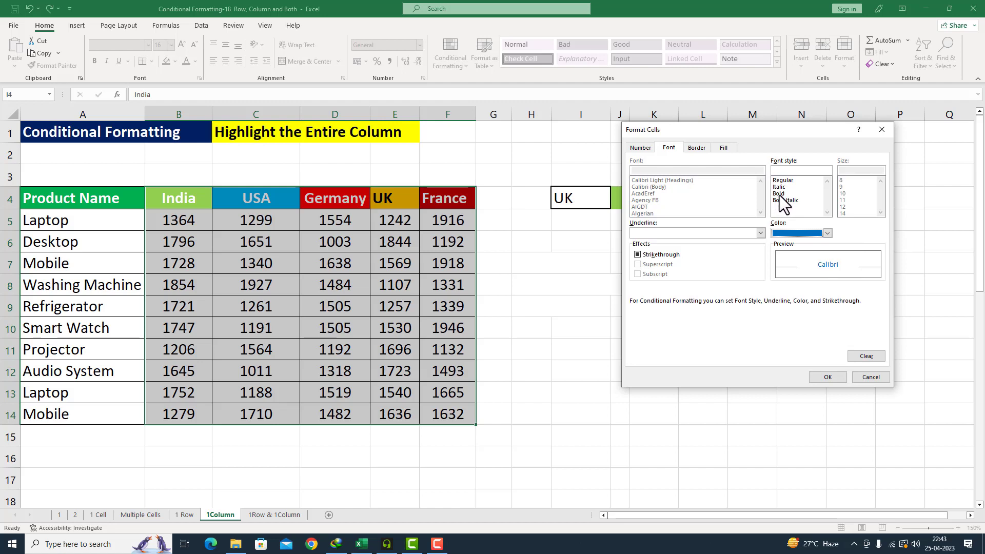
click(724, 148)
click(667, 249)
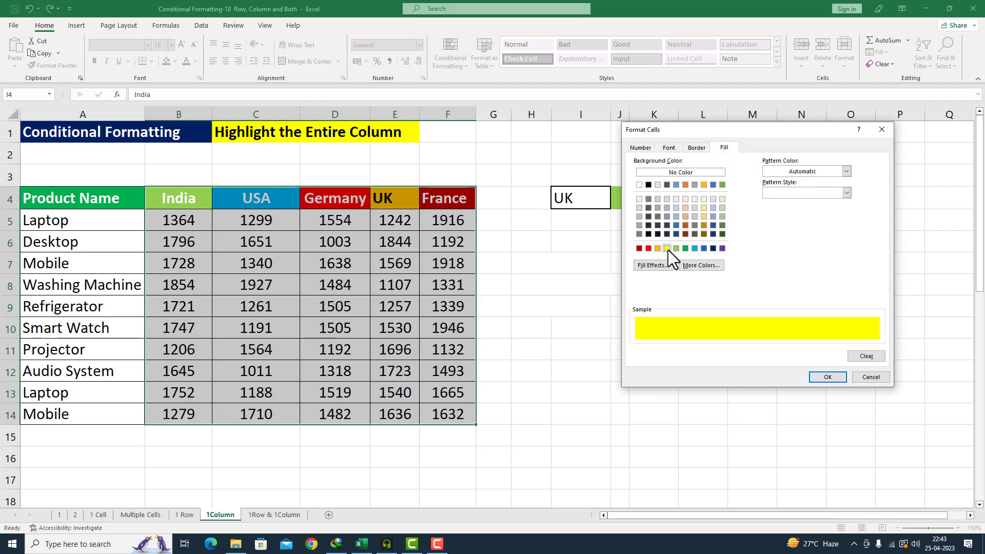
click(820, 378)
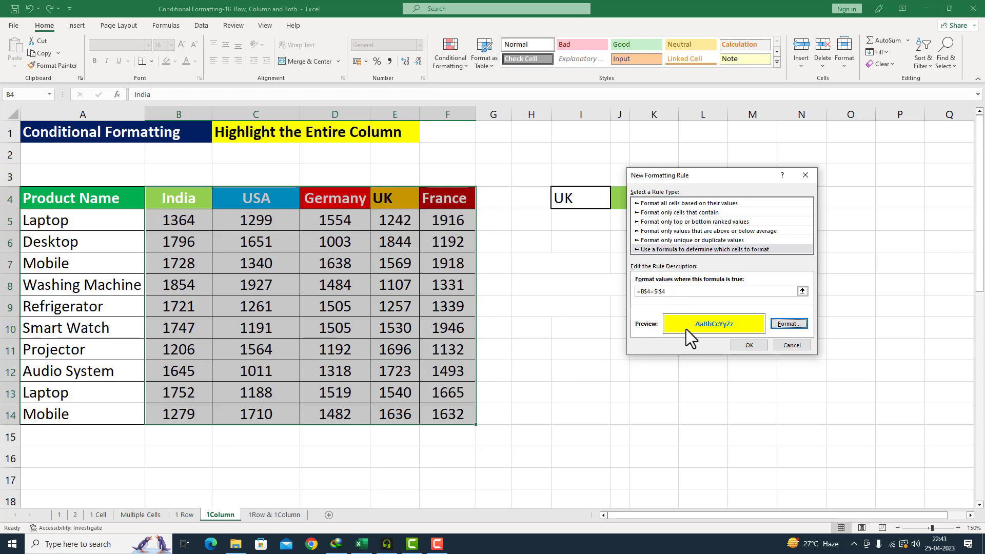
click(749, 345)
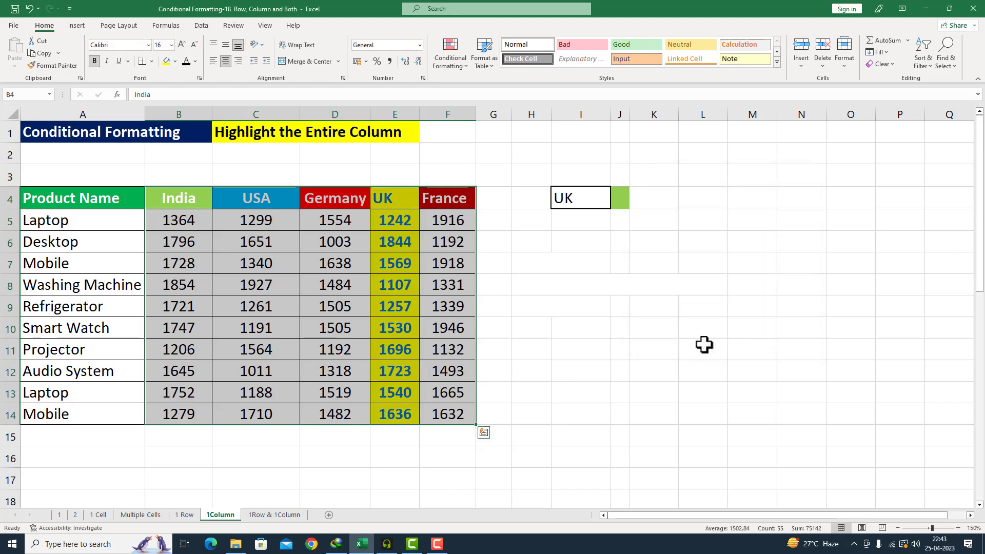
click(704, 345)
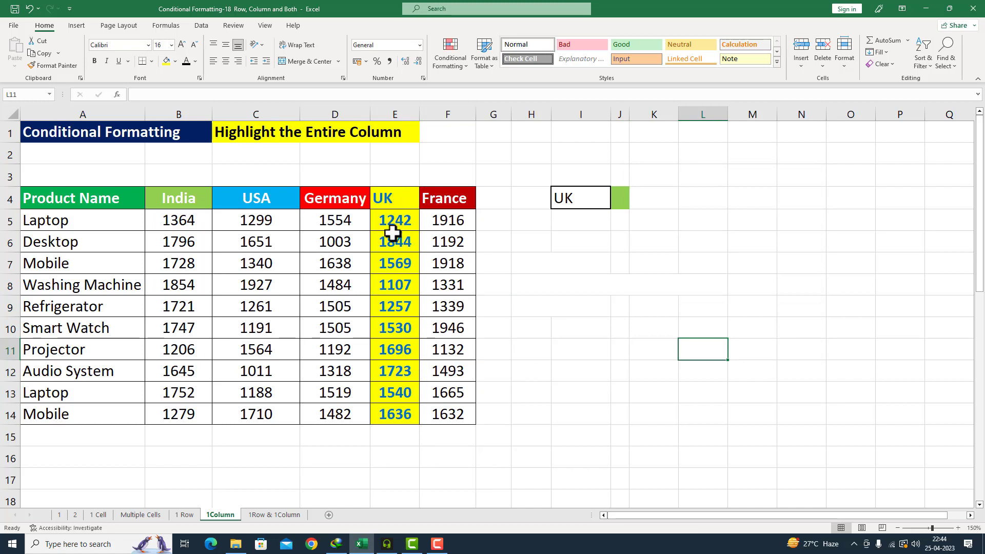
Step: Test the entire-column highlighting by choosing India in I4's drop-down, and finish with France selected
click(590, 198)
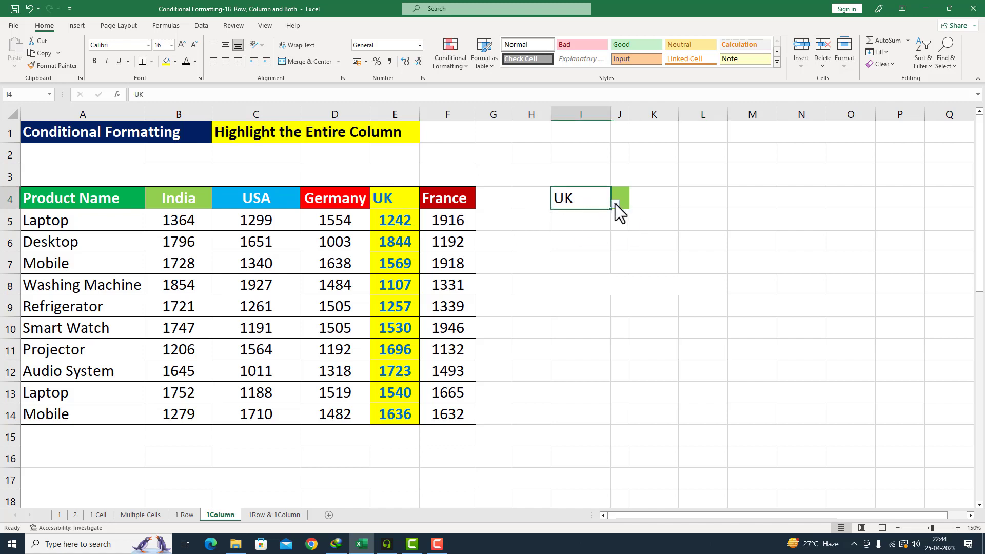
click(615, 204)
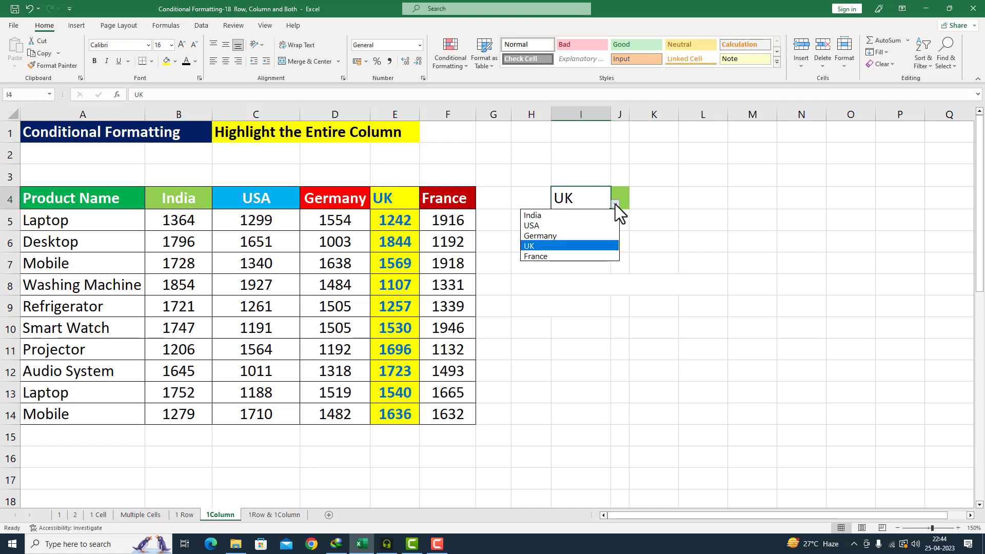
click(550, 218)
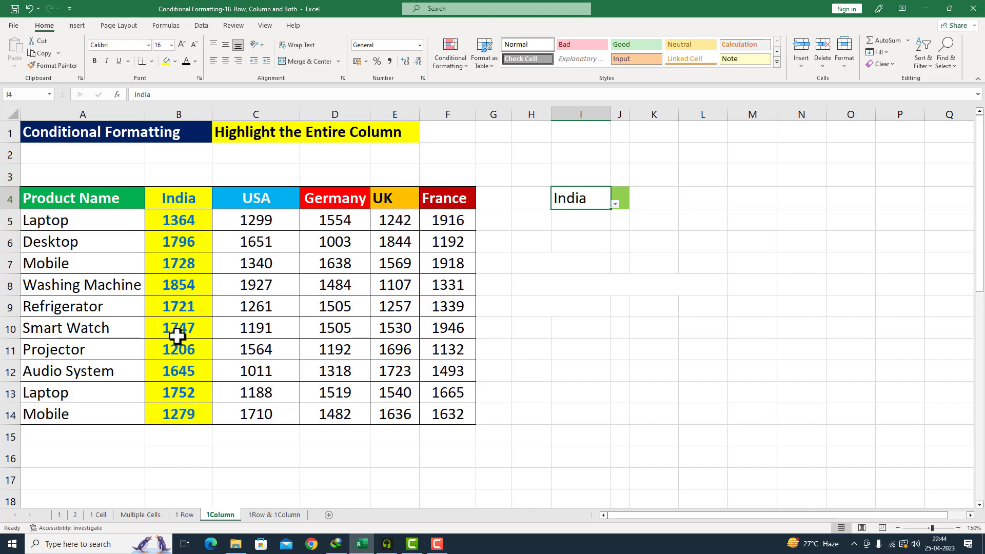
click(615, 205)
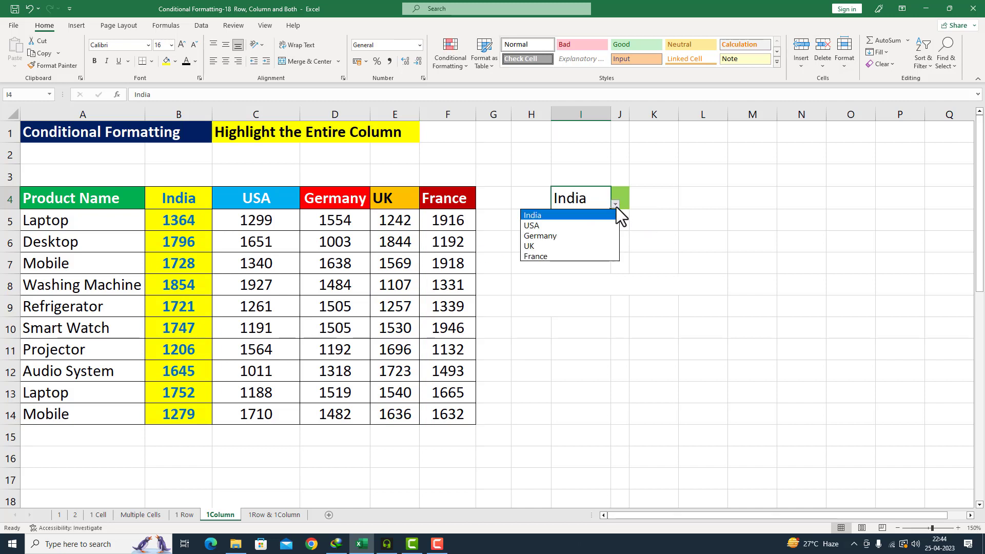
click(560, 256)
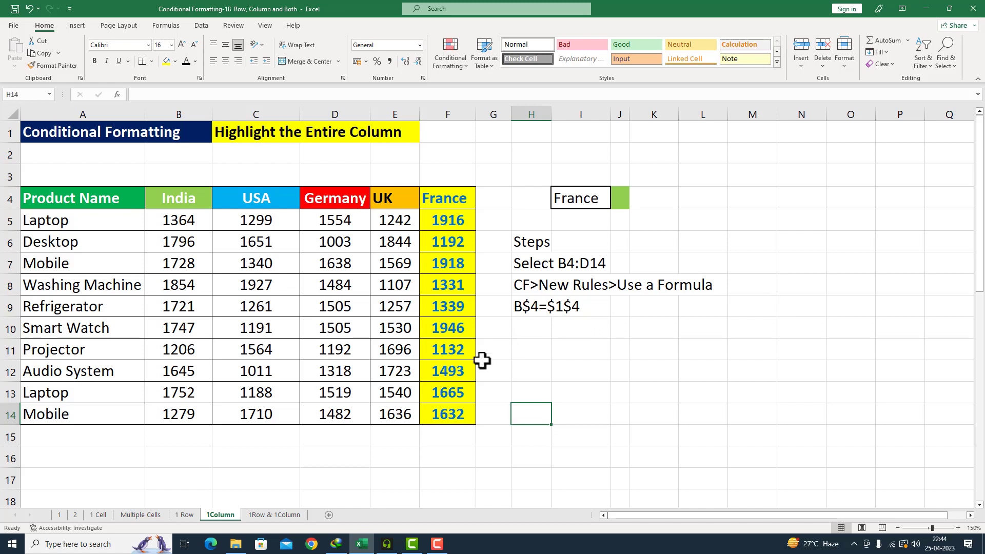
Step: On the 1Row & 1Column sheet, enter the labels Country in I3 and Product Name in K3
click(265, 516)
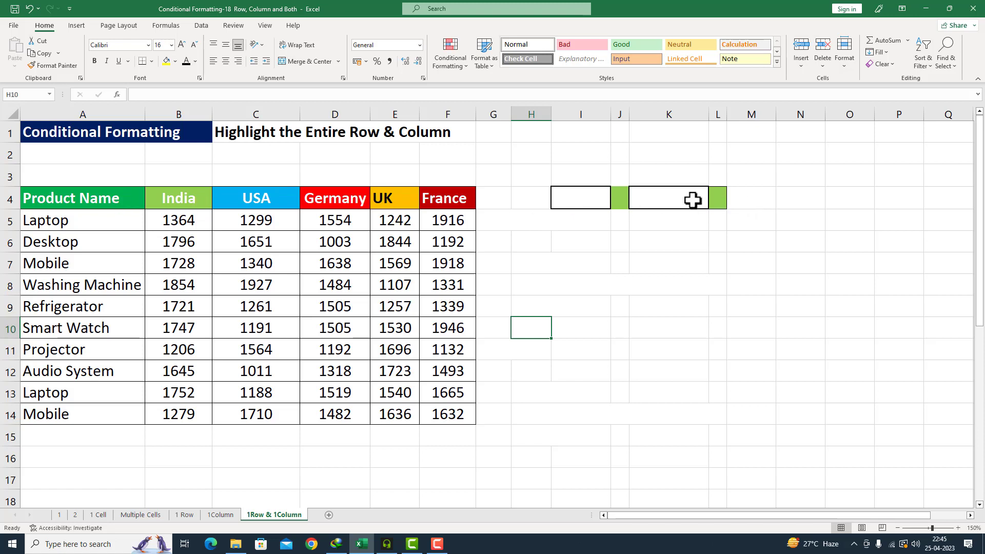
click(567, 198)
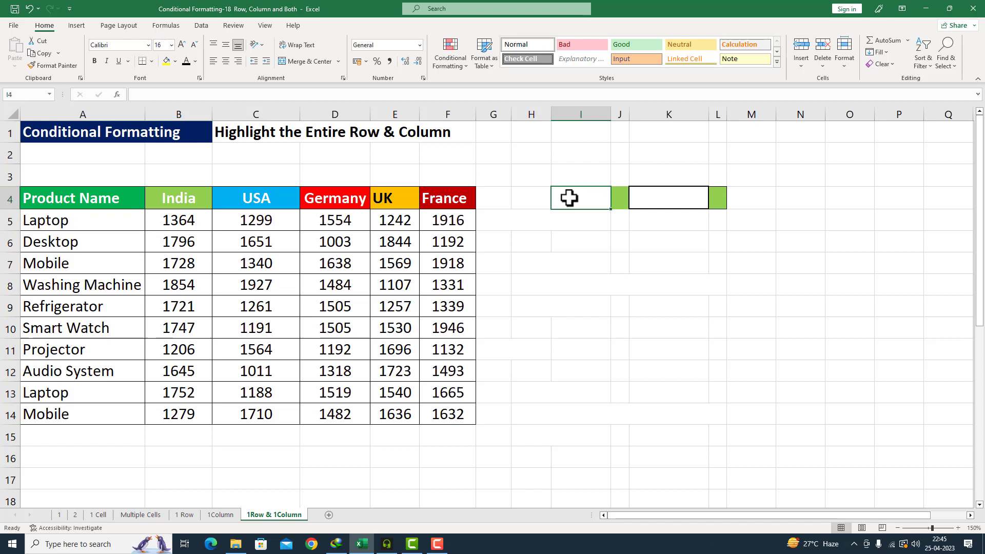
click(574, 173)
text(Cou)
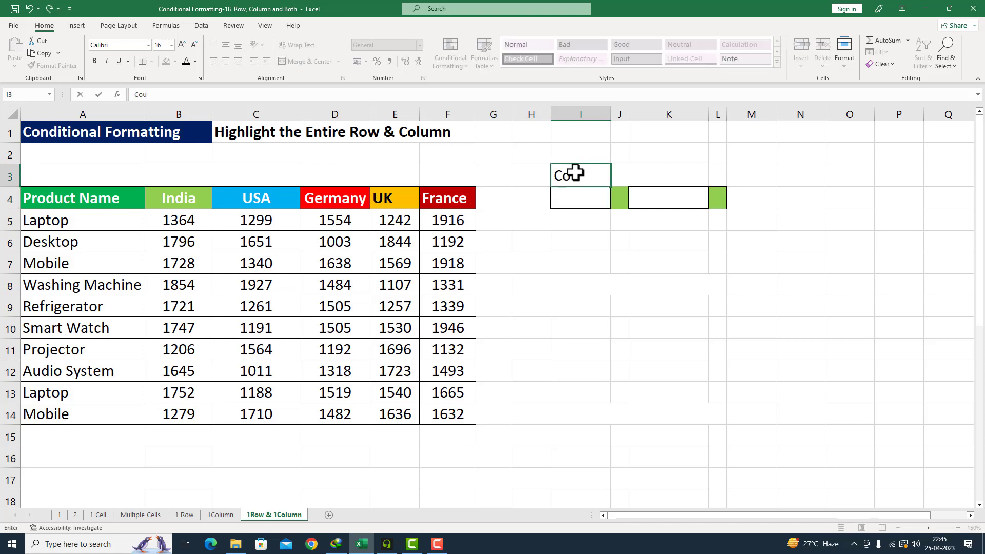
text(ntry)
click(645, 172)
text(P)
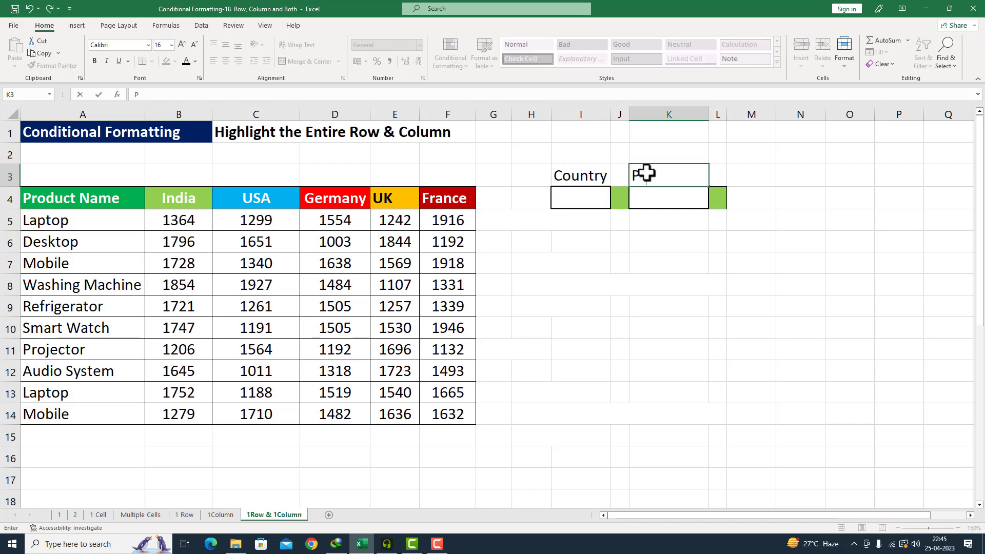
text(roduct Name)
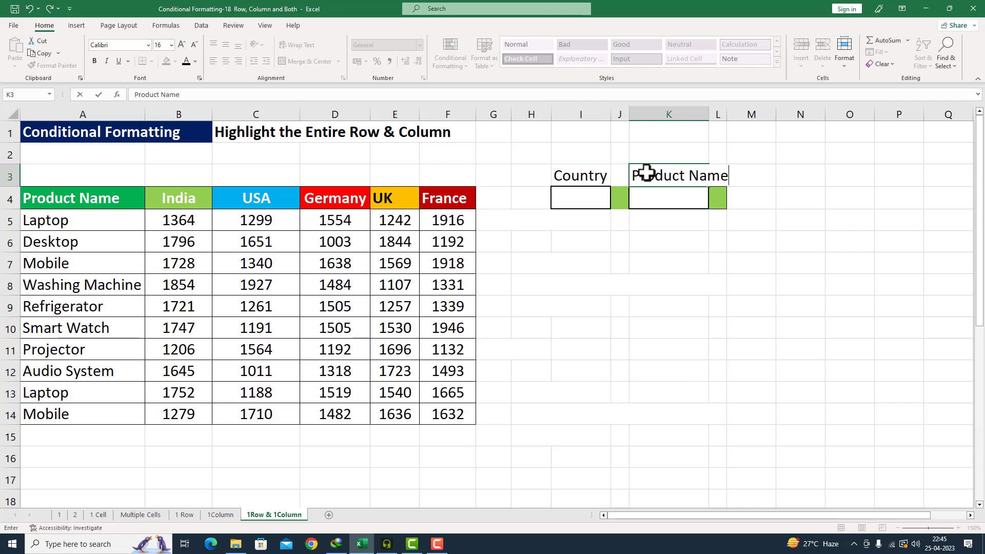
key(Return)
key(Return)
key(Return)
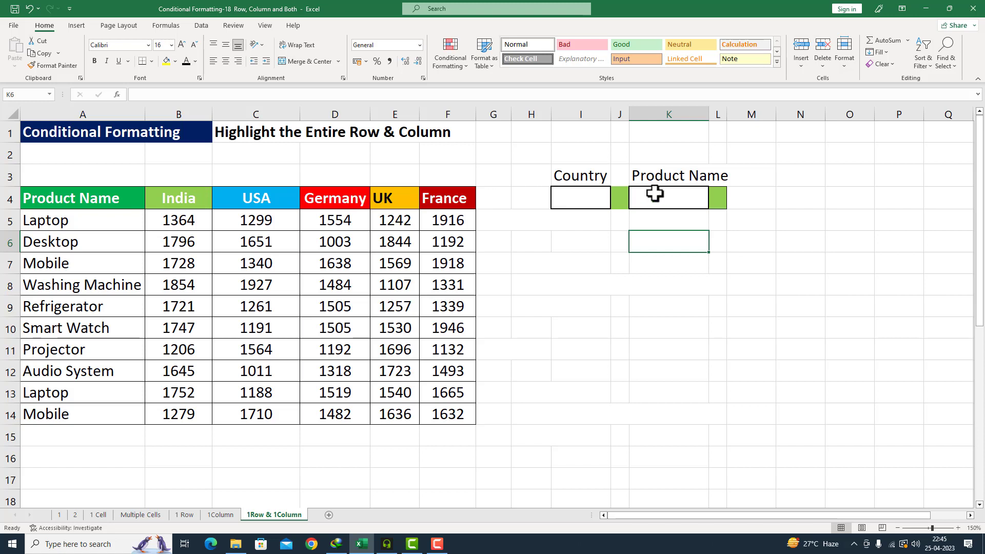
Step: Add a list data validation to cell I4 using the country headers B4:F4 as its source
click(575, 199)
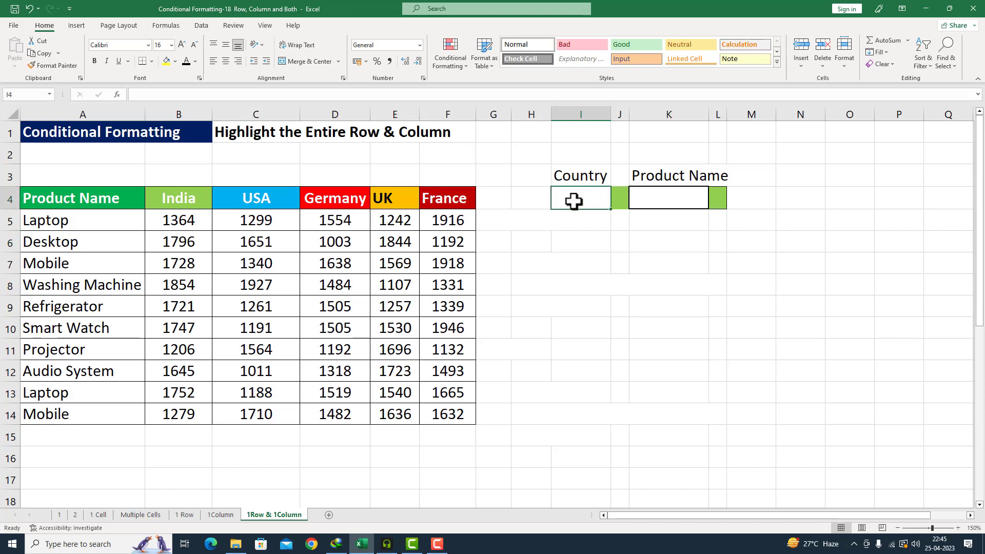
click(200, 26)
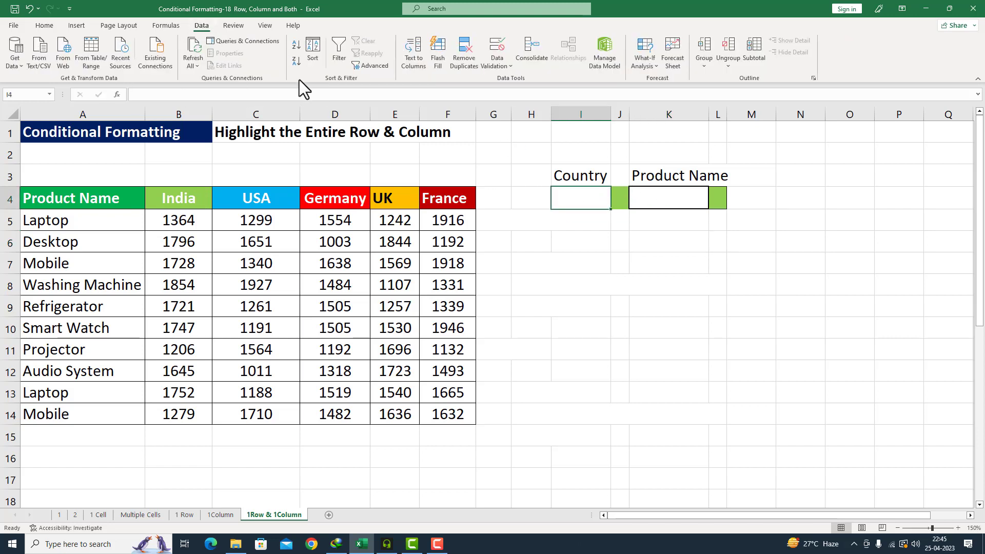
click(509, 64)
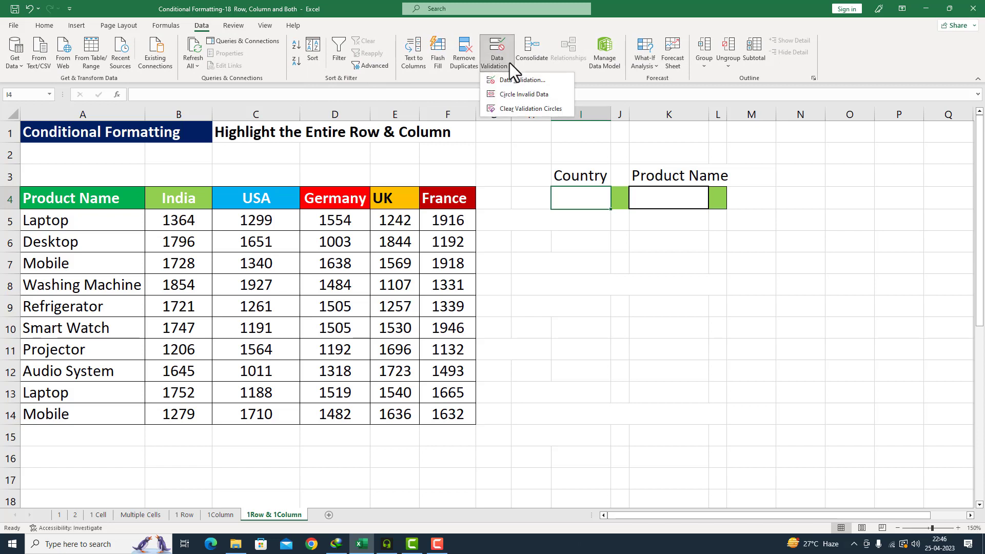
click(510, 81)
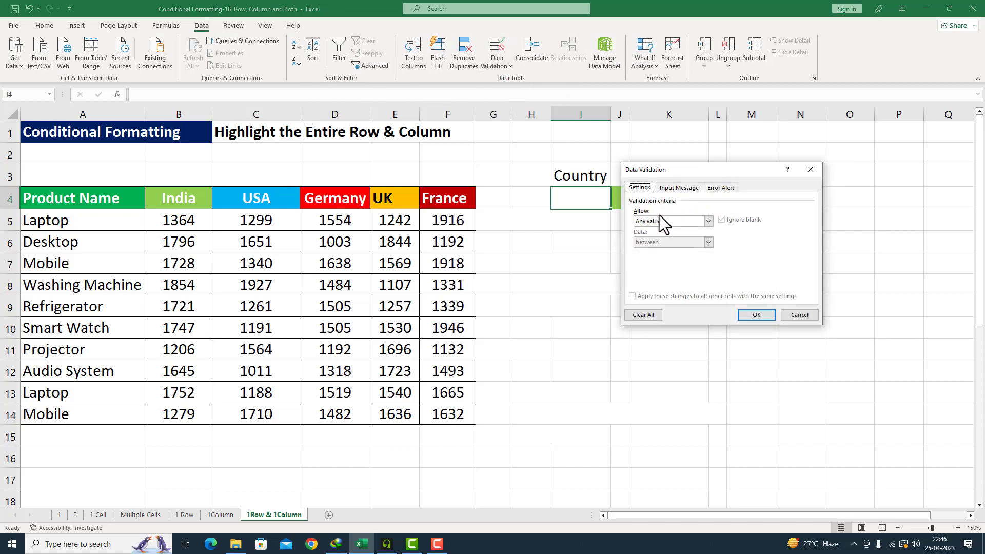
click(709, 223)
click(663, 250)
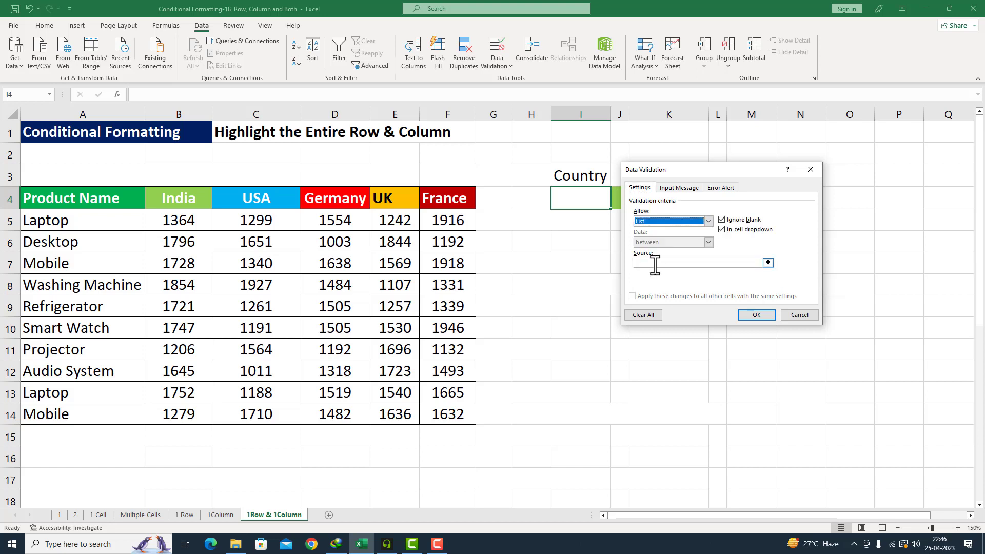
click(653, 263)
drag(169, 198, 428, 205)
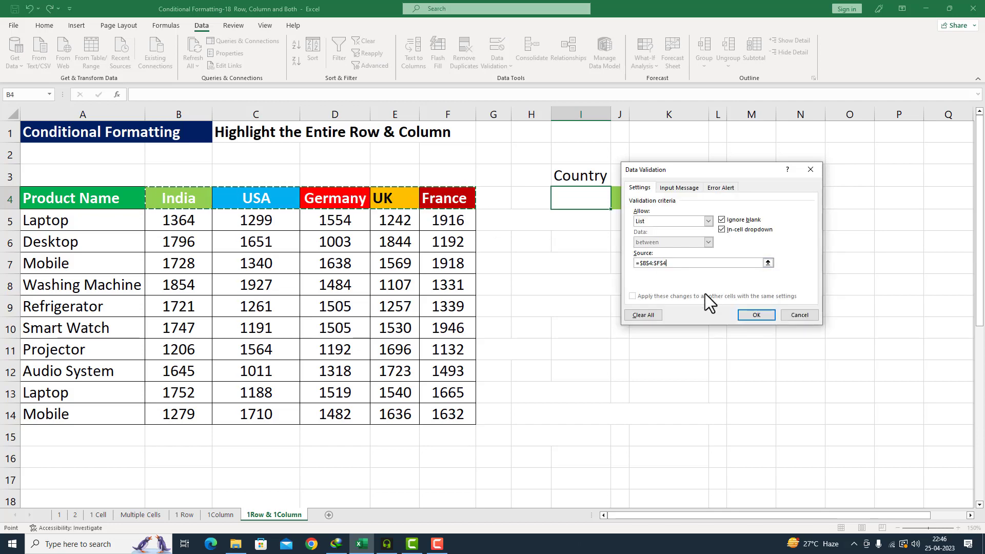
click(752, 319)
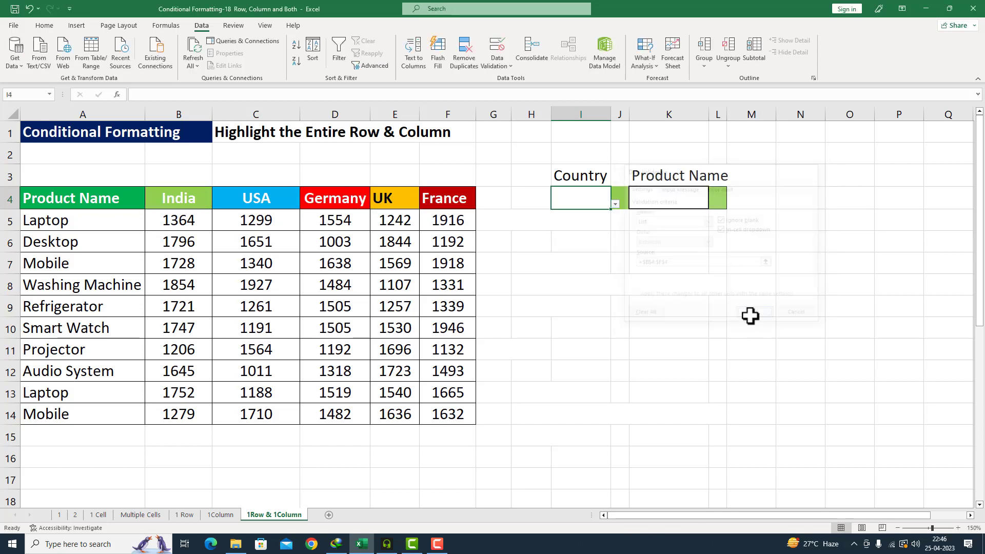
Step: Test the country drop-down in I4 by choosing USA, and finish with France selected
click(616, 205)
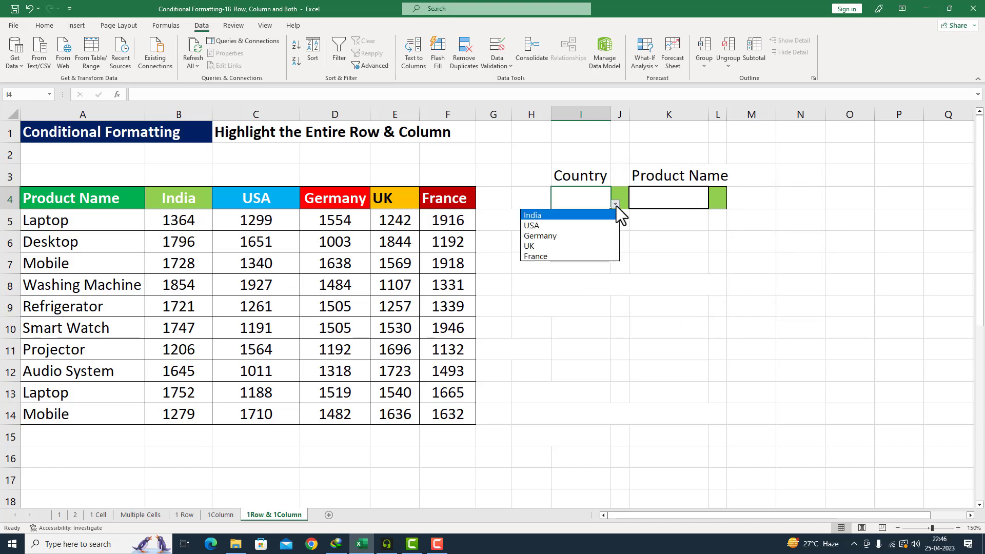
click(536, 225)
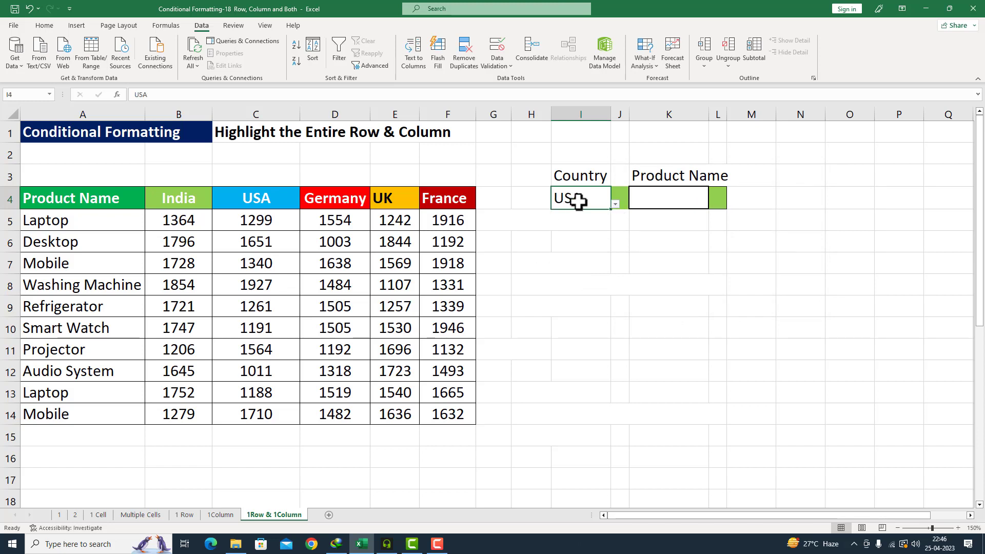
click(616, 204)
click(560, 256)
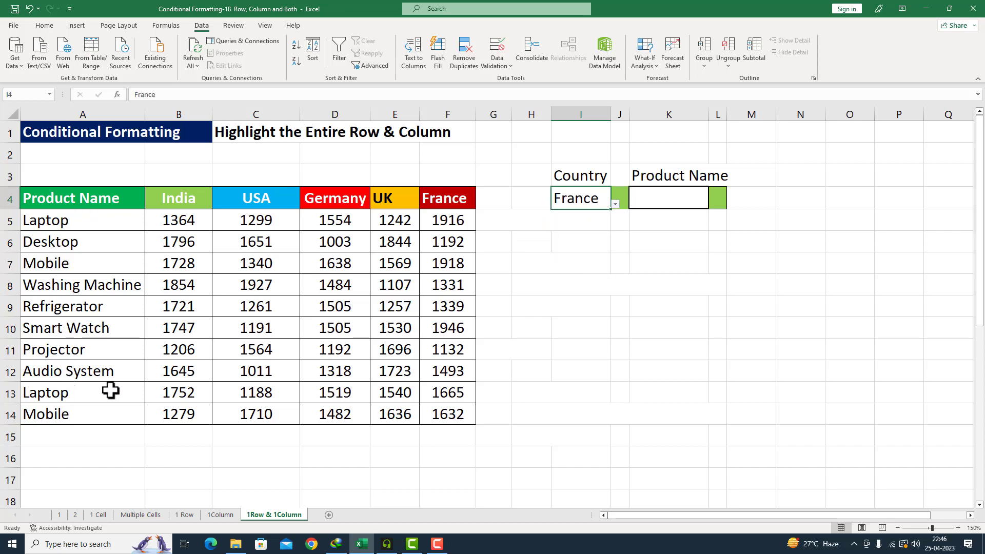
Step: Add a list data validation to K4 with the product names A5:A12 as its source, and choose Mobile from the drop-down
click(665, 198)
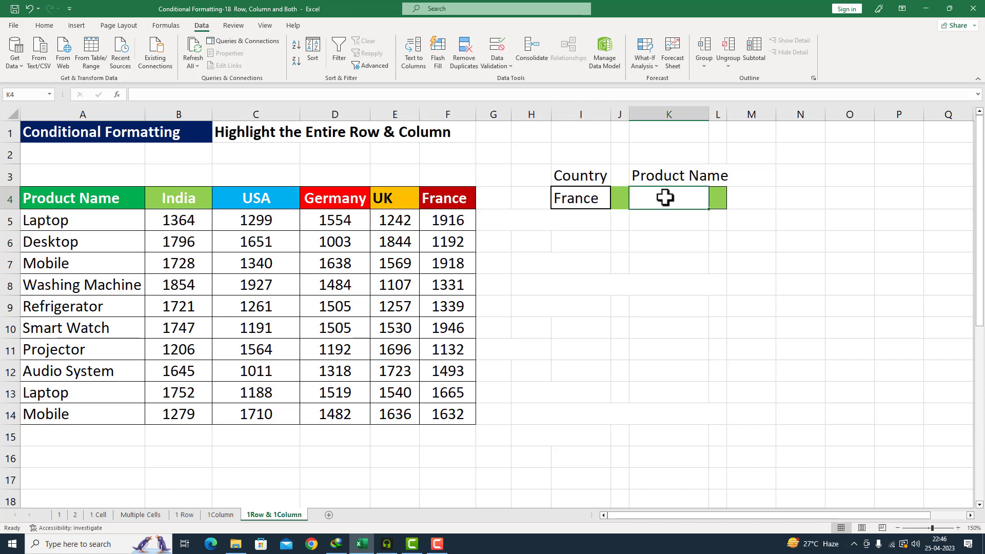
click(509, 66)
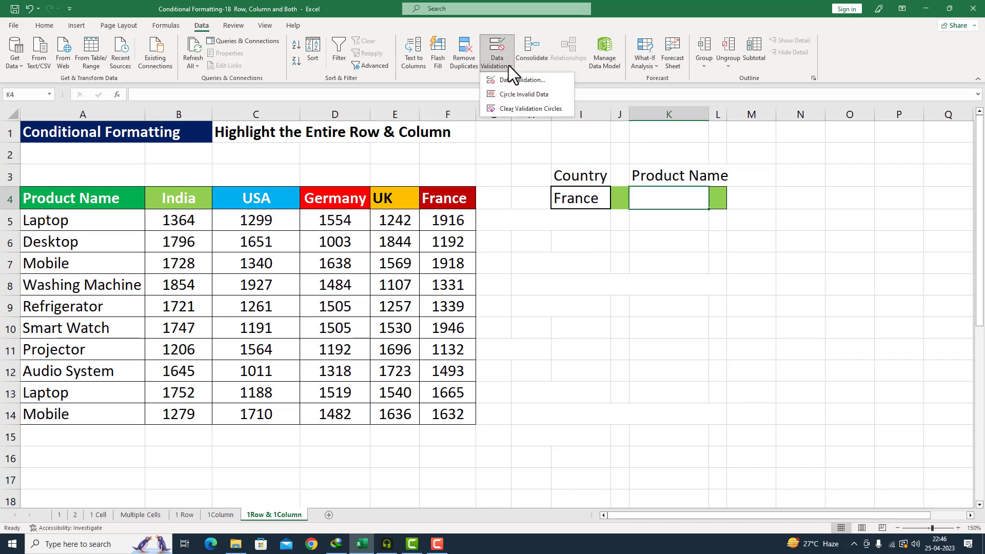
click(511, 80)
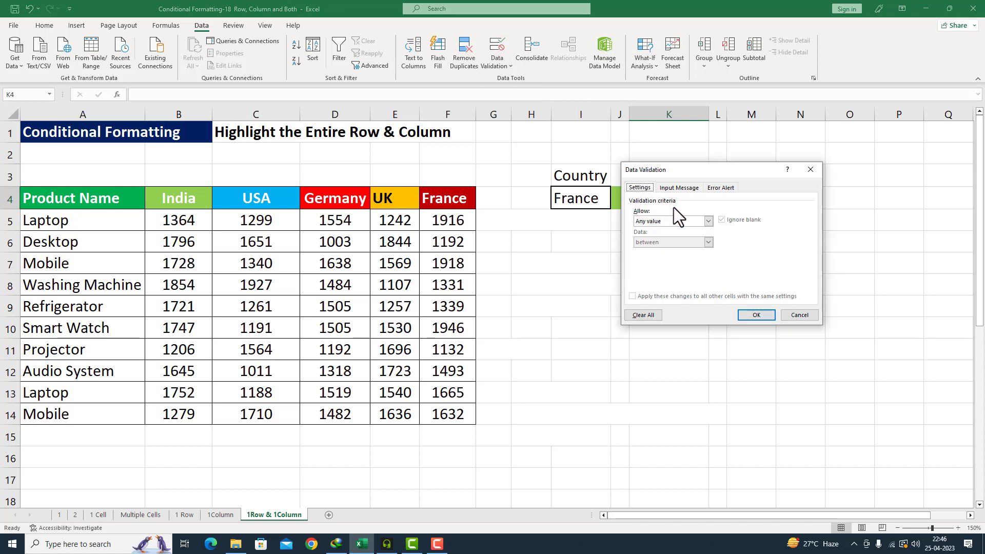
click(707, 223)
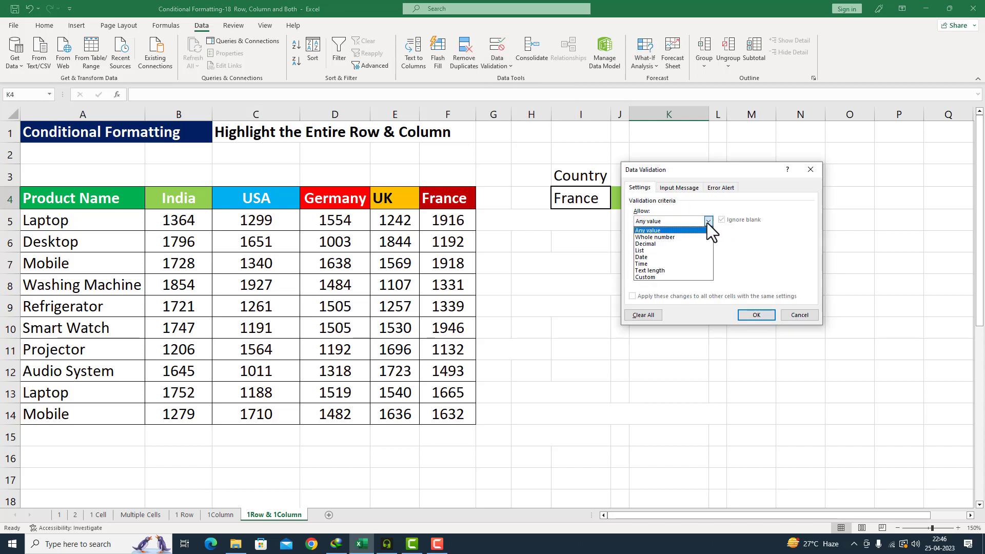
click(655, 250)
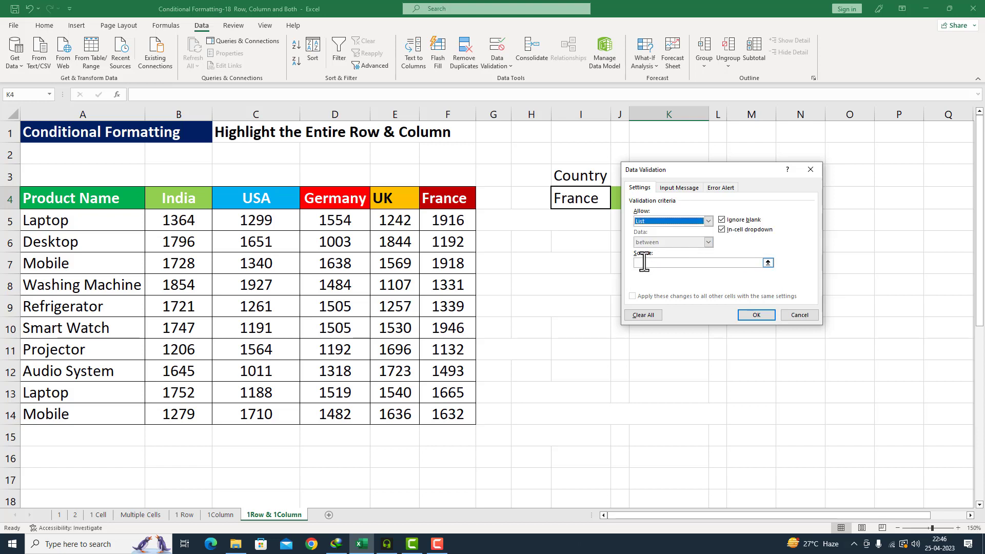
click(648, 263)
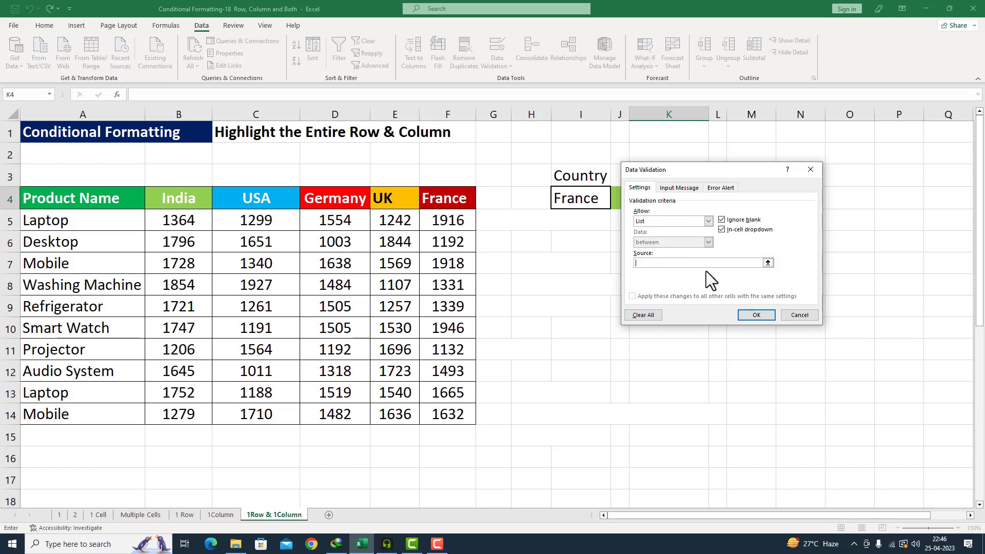
drag(76, 220, 72, 369)
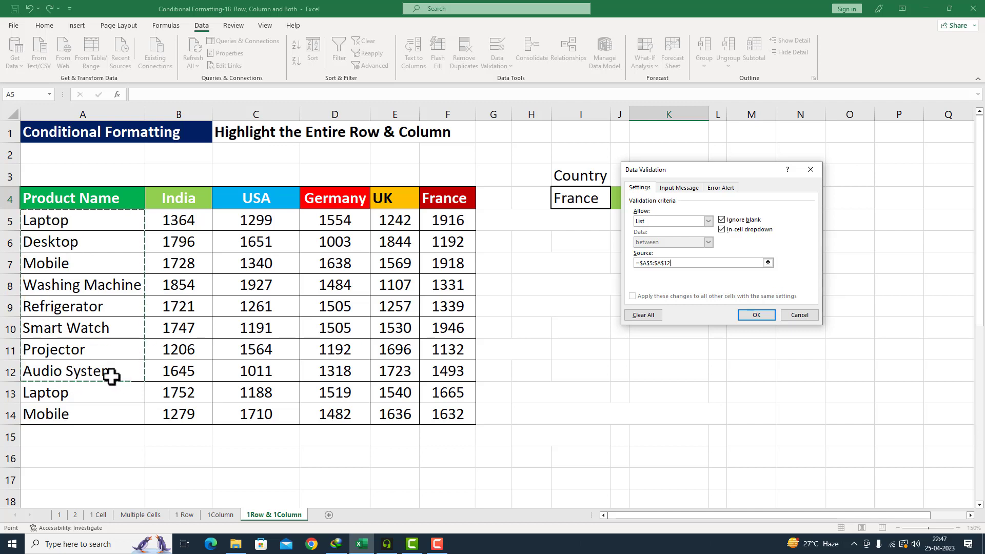
click(752, 315)
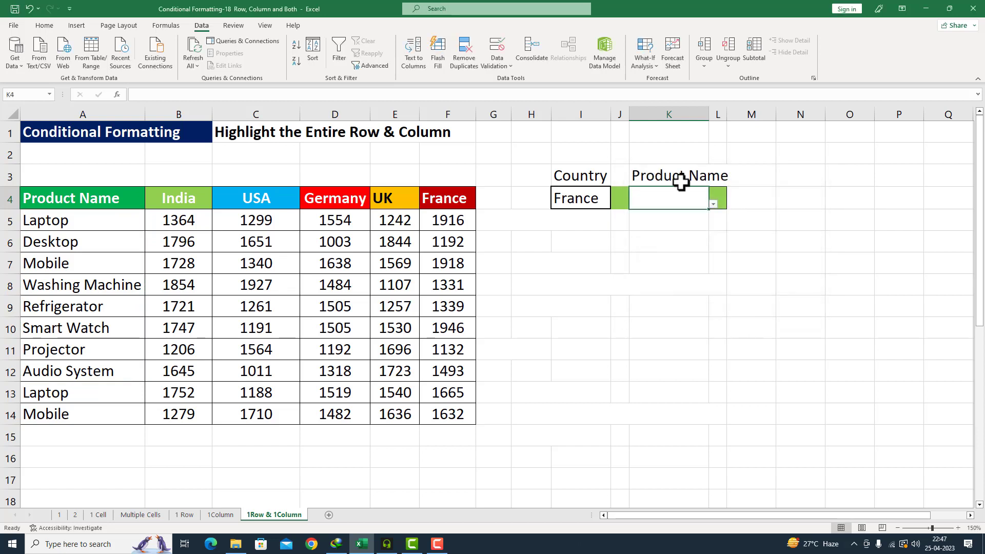
click(713, 204)
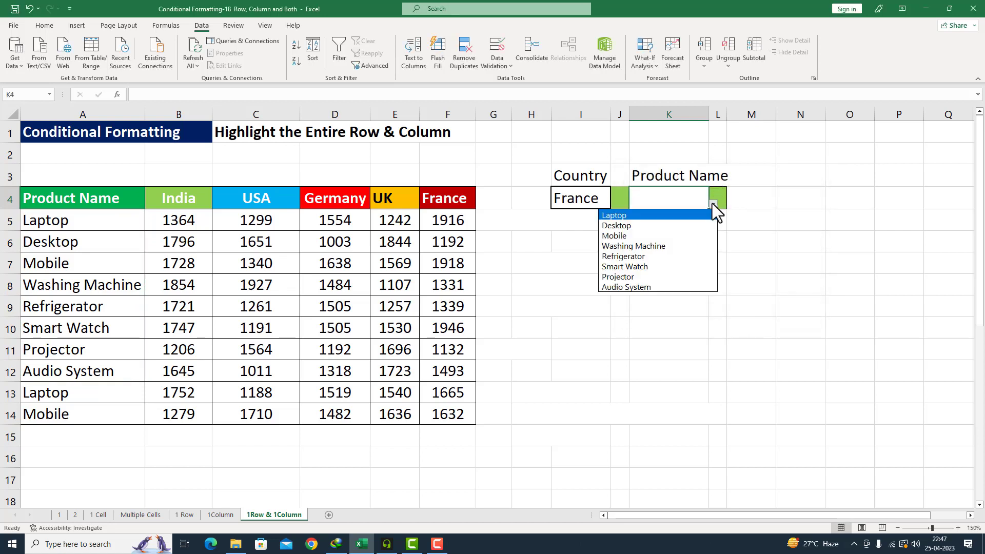
click(629, 236)
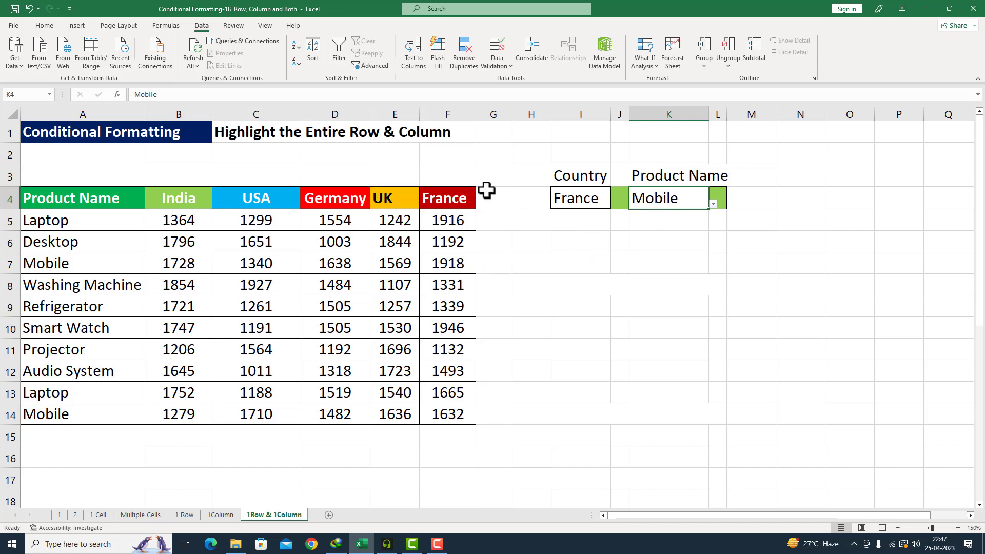
Step: Start a new conditional formatting rule for B4:F14 on this sheet that uses a formula to determine which cells to format
click(44, 26)
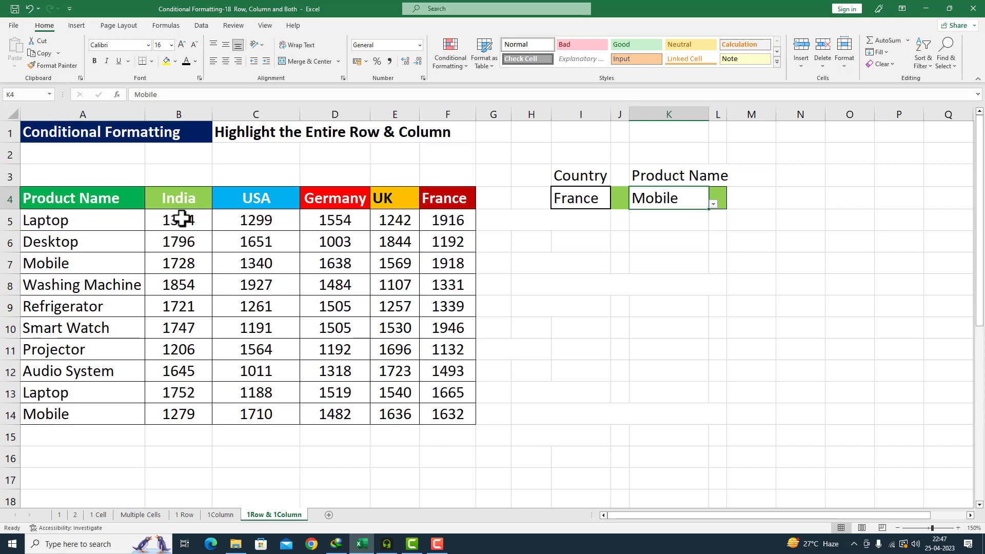
drag(181, 218, 440, 412)
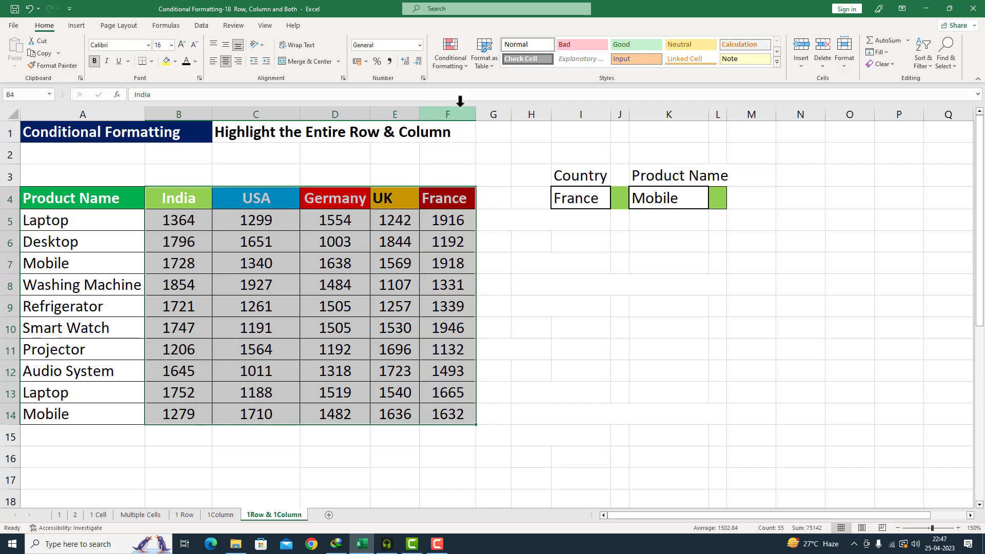
click(464, 63)
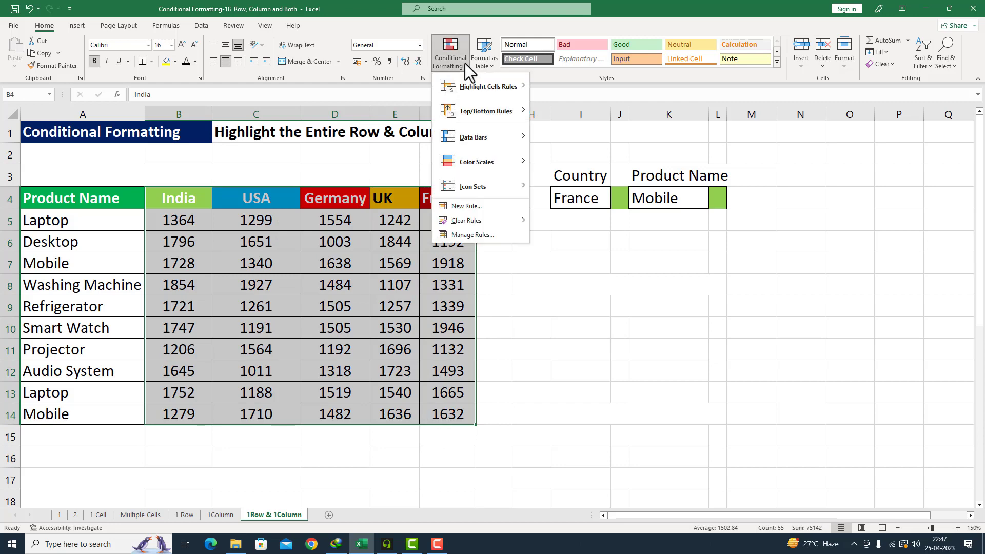
click(468, 207)
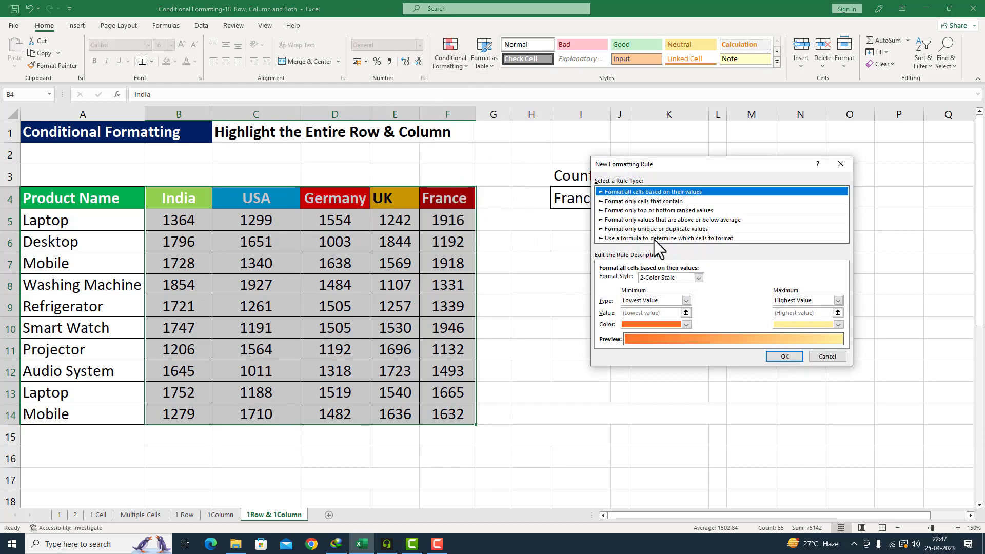
click(636, 238)
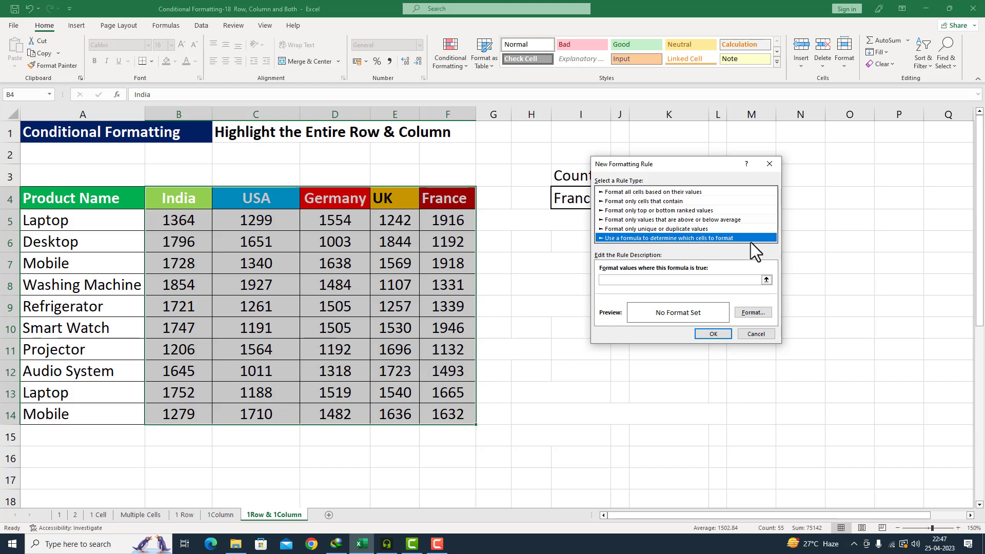
Step: Enter the rule formula =B$4=$I$4 to match the column headers against the selected country
click(615, 280)
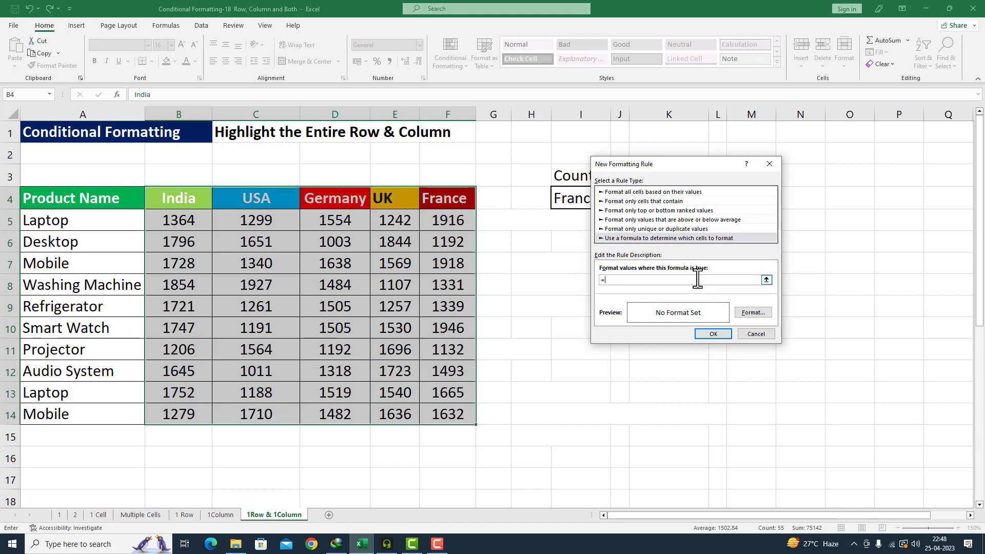
click(181, 199)
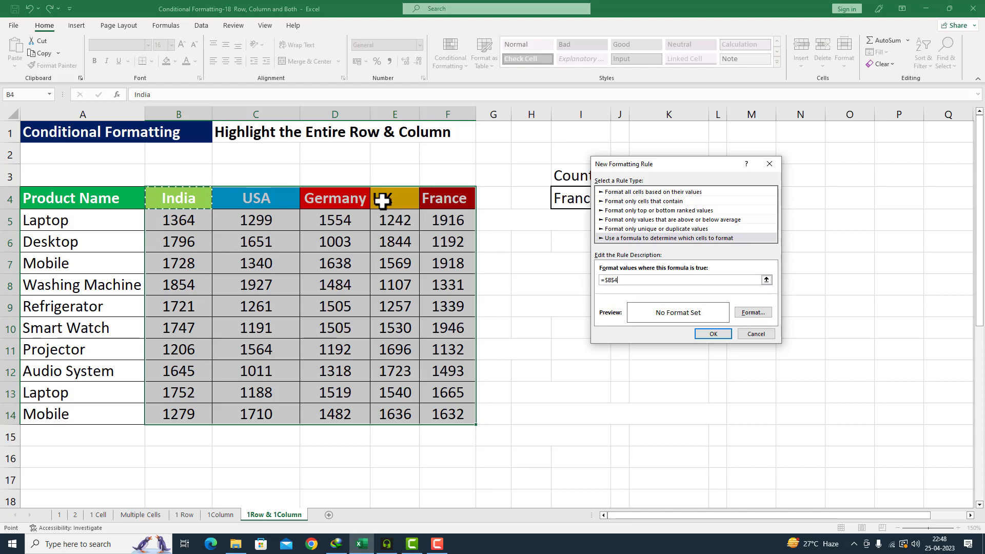
key(F4)
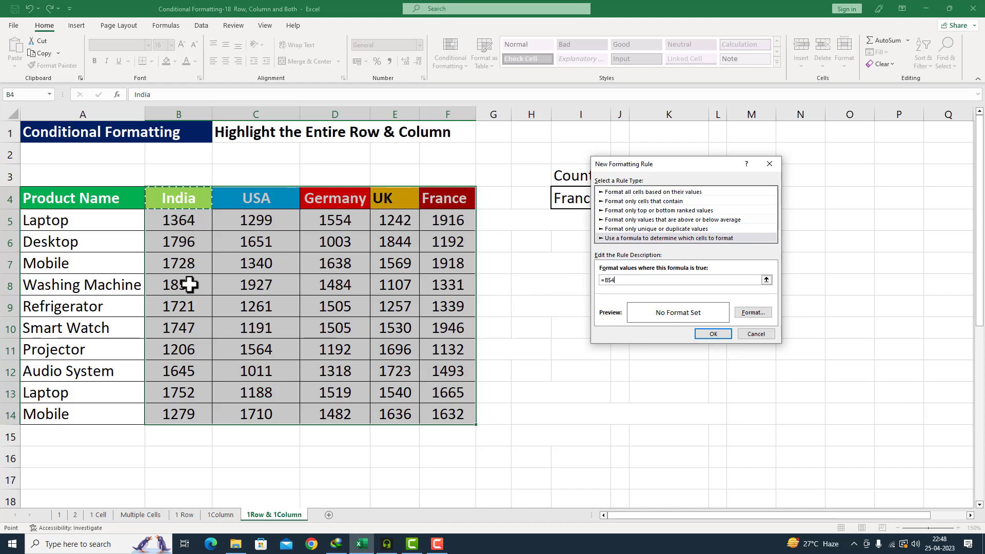
text(=)
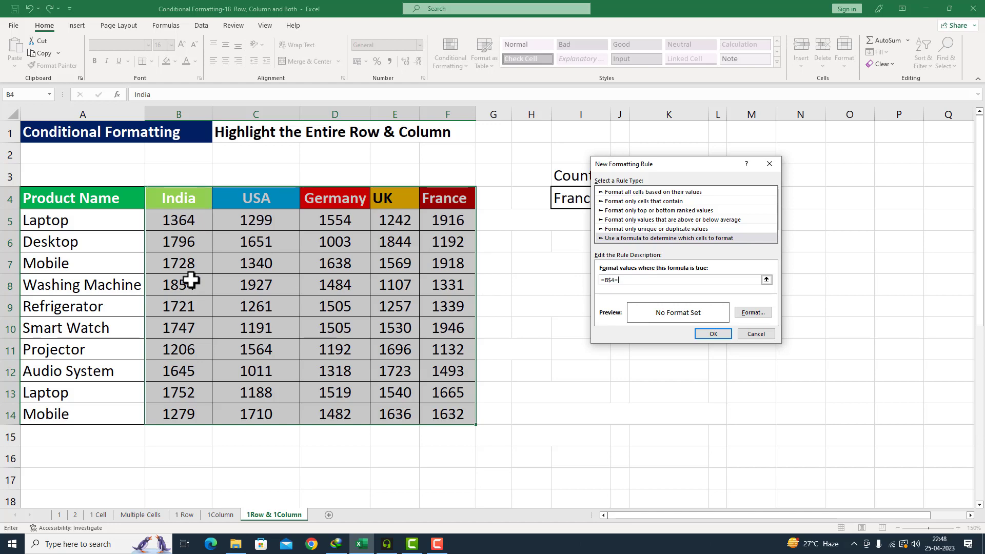
drag(676, 167, 669, 248)
click(577, 198)
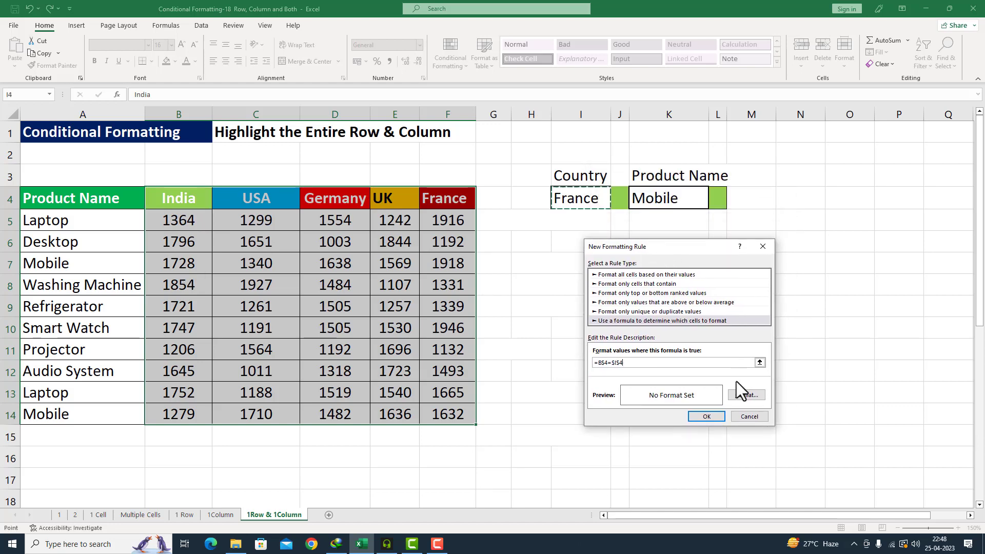
Step: Give the country rule a yellow fill with a blue font, and apply it to the table
click(744, 394)
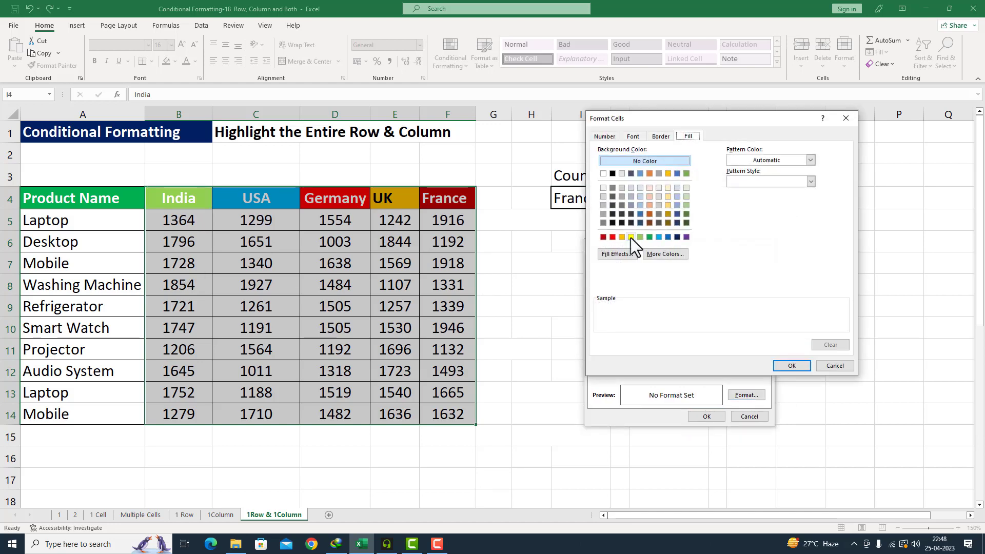
click(631, 237)
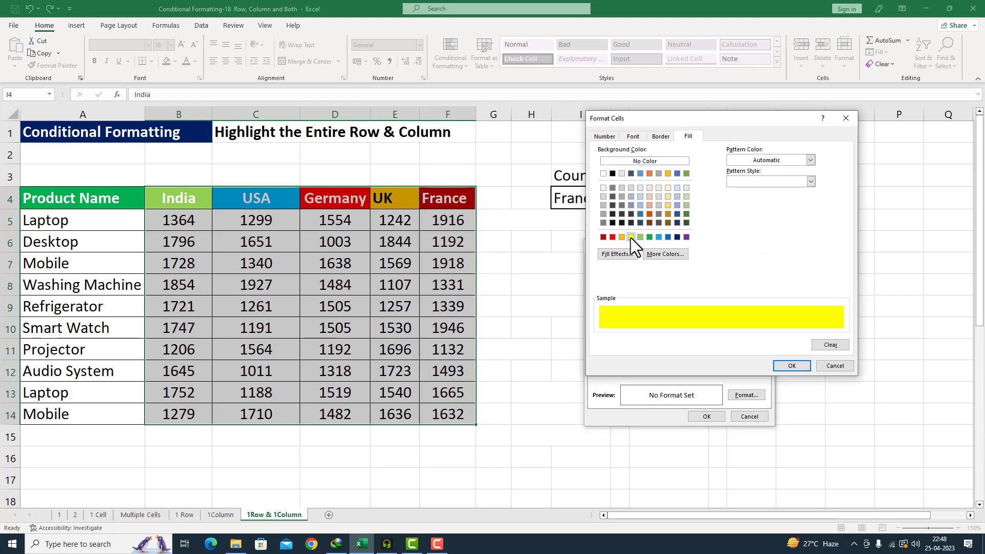
click(638, 136)
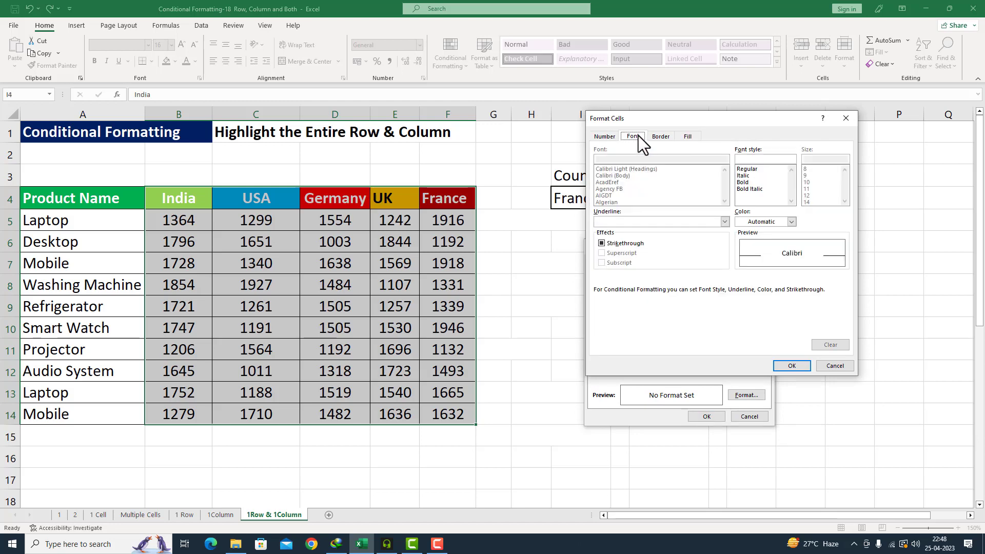
click(792, 223)
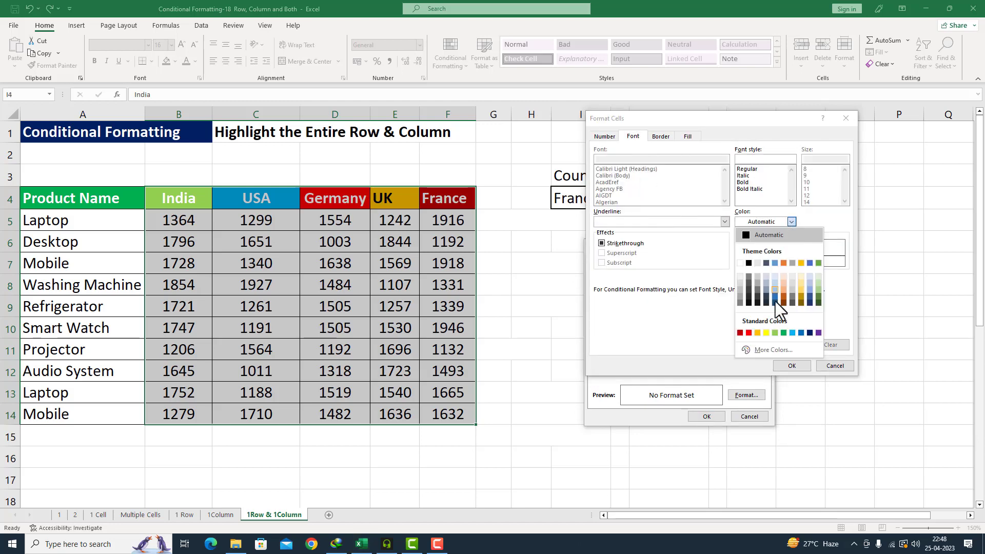
click(801, 333)
click(793, 365)
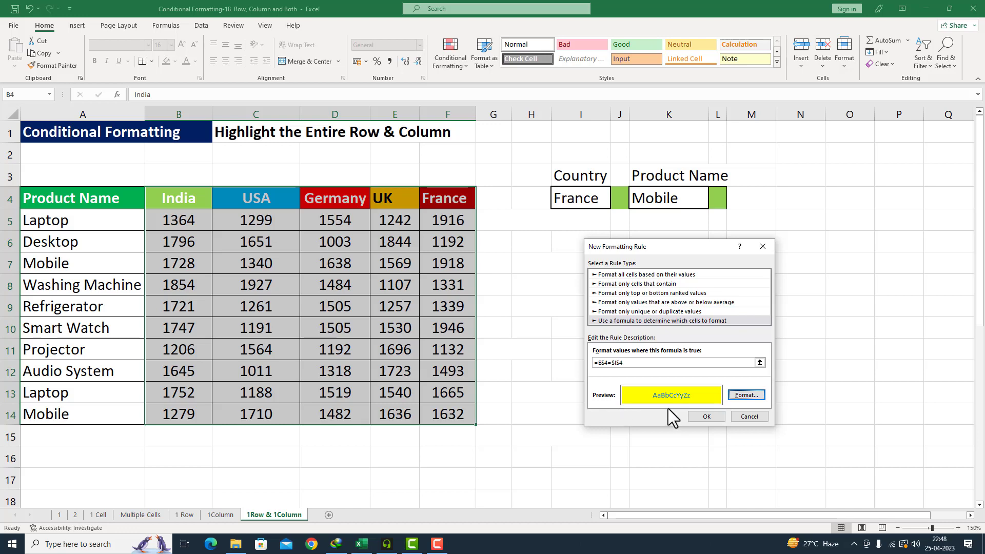
click(715, 417)
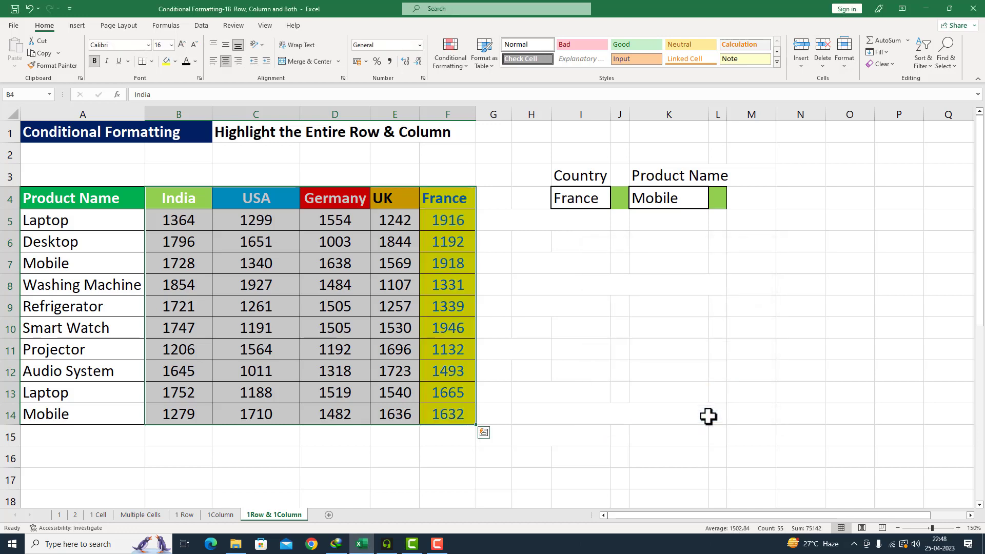
click(642, 345)
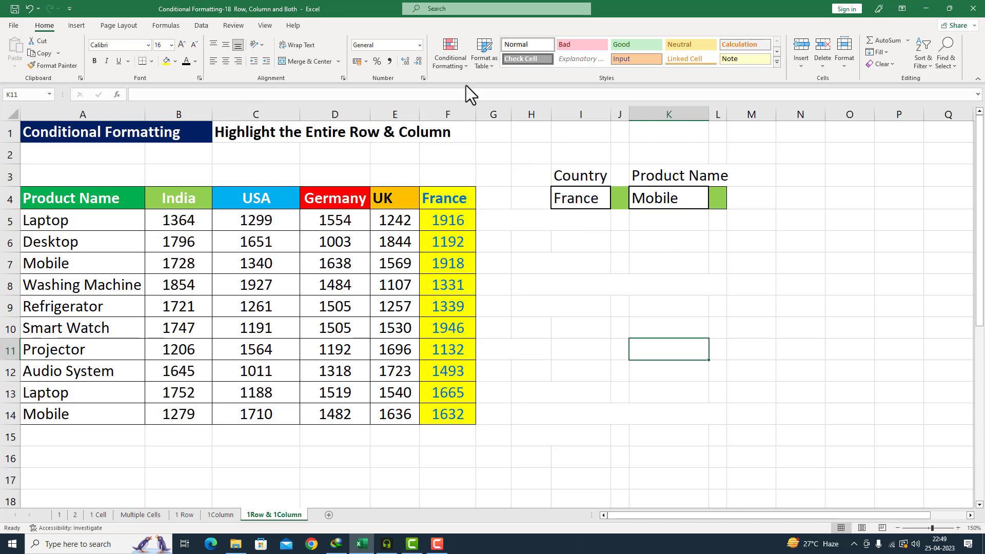
Step: Start a new conditional formatting rule for A5:F14 that uses a formula to determine which cells to format
drag(35, 218, 429, 408)
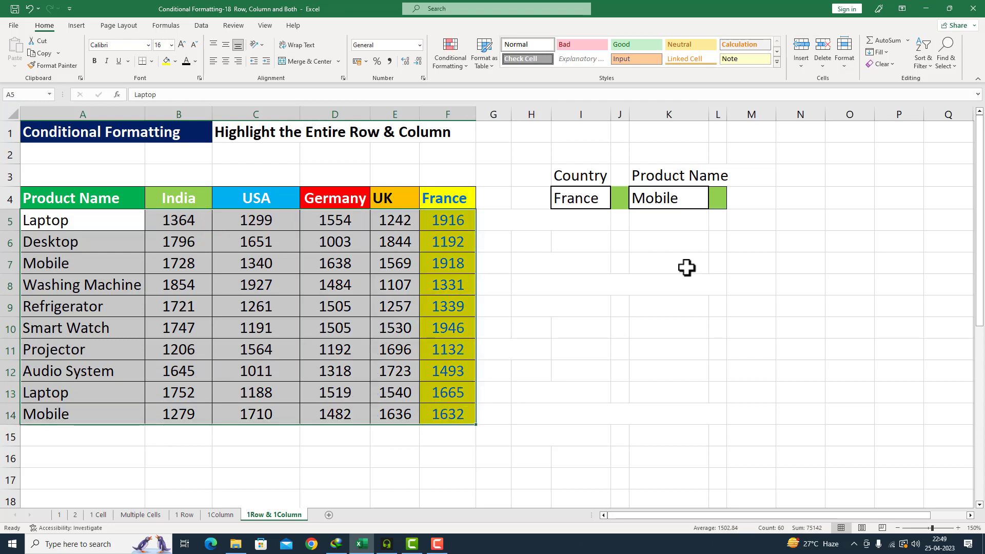
click(464, 66)
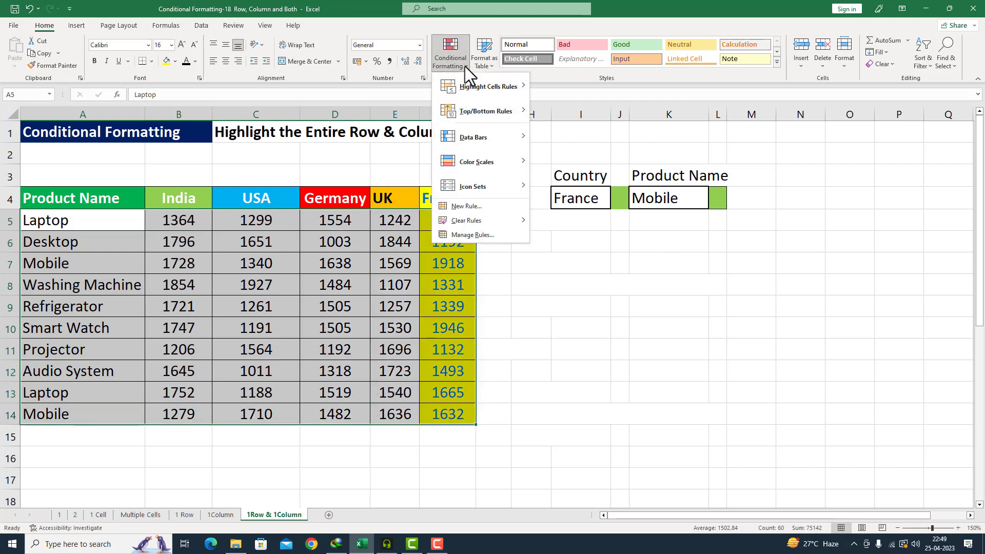
click(474, 207)
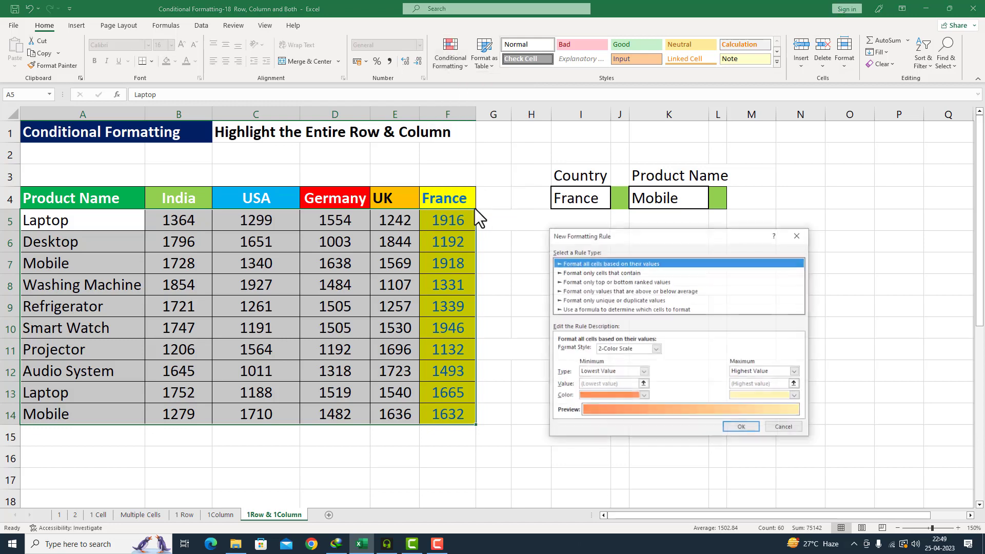
click(602, 311)
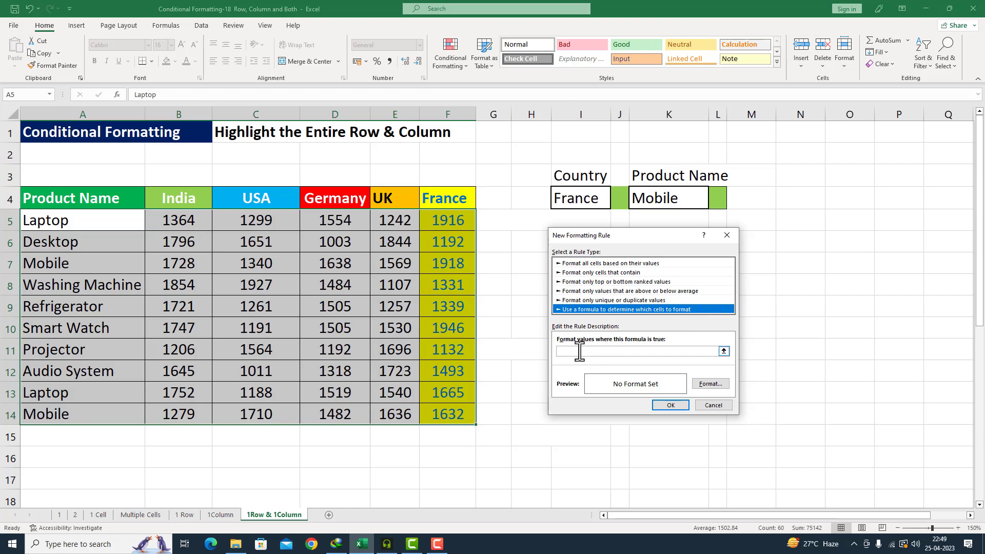
Step: Enter the rule formula =$A5=$K$4 to match the product names against the selected product
click(626, 350)
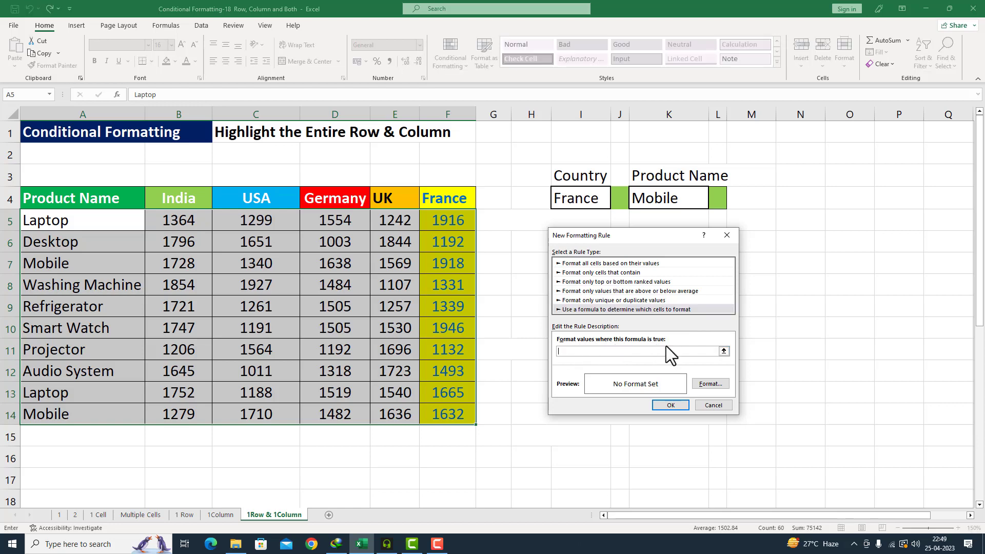
text(=)
click(91, 221)
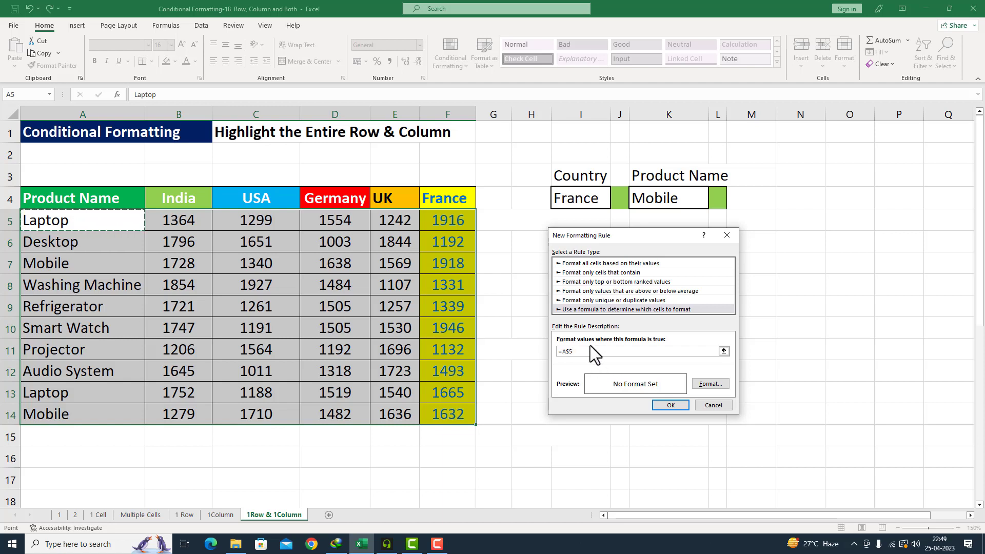
key(F4)
text(=)
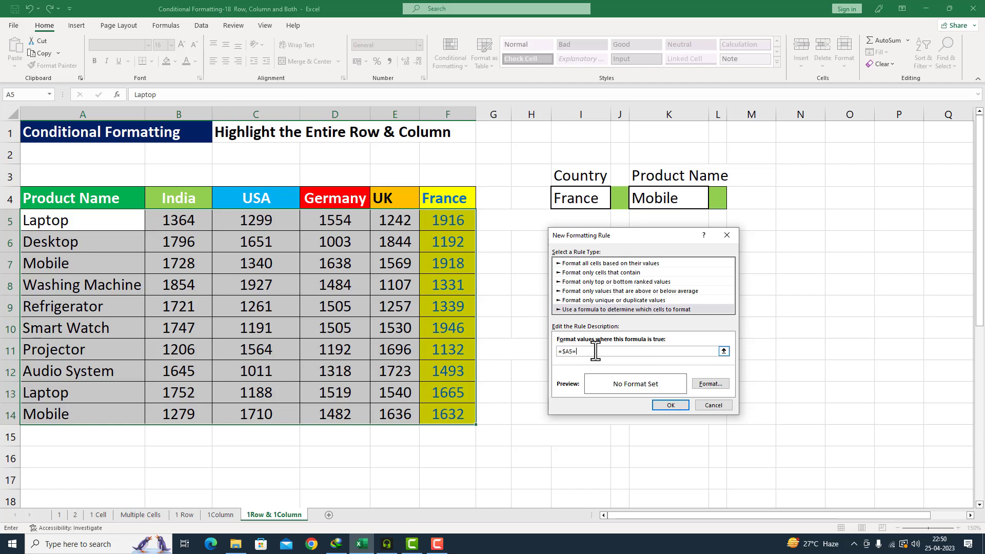
click(672, 187)
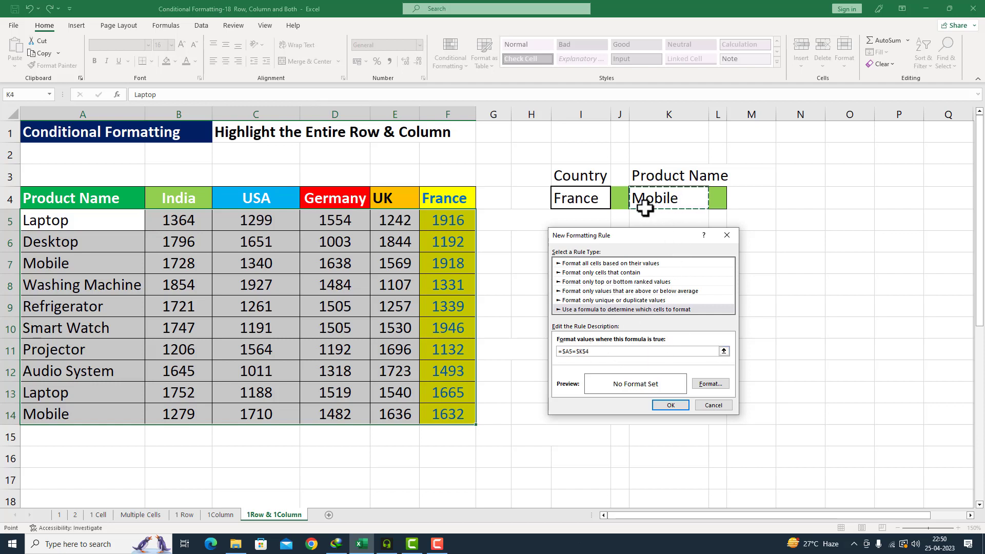
Step: Give the product rule a purple fill with a yellow font, and apply it to the table
click(709, 385)
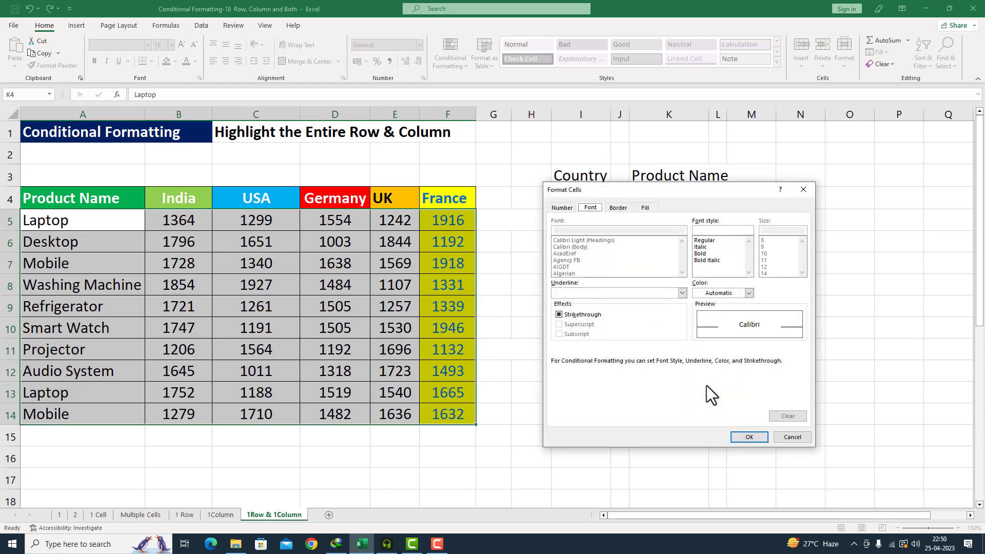
click(646, 208)
click(634, 308)
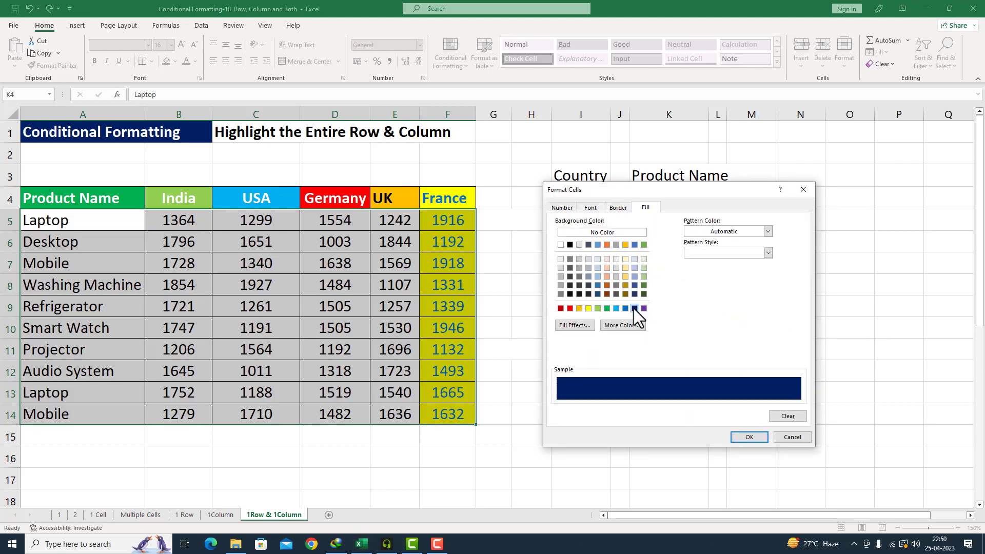
click(644, 308)
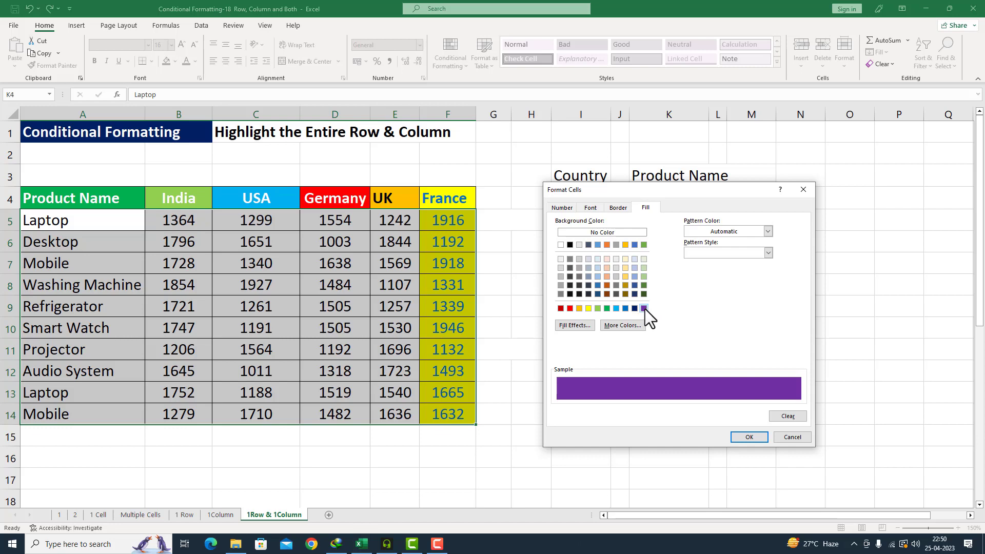
click(587, 208)
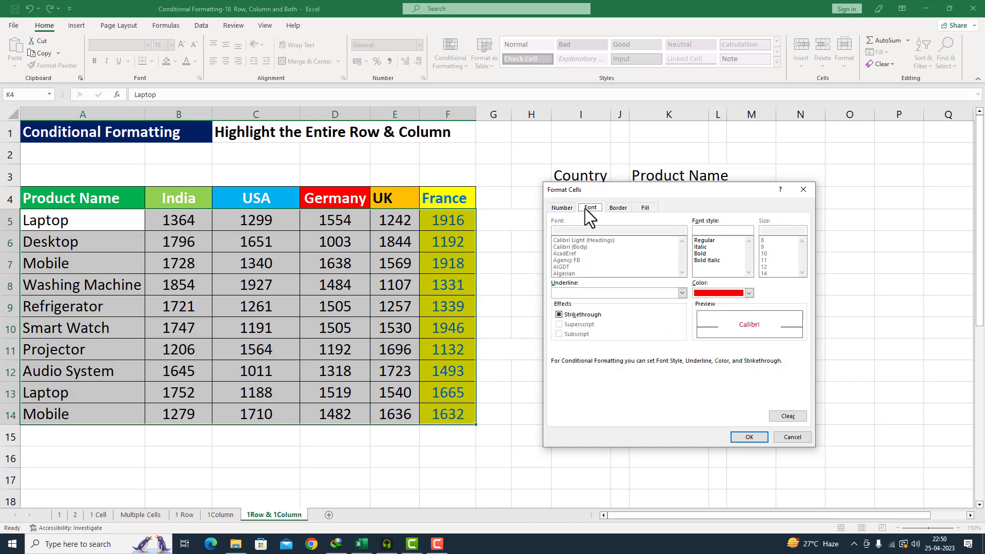
click(749, 294)
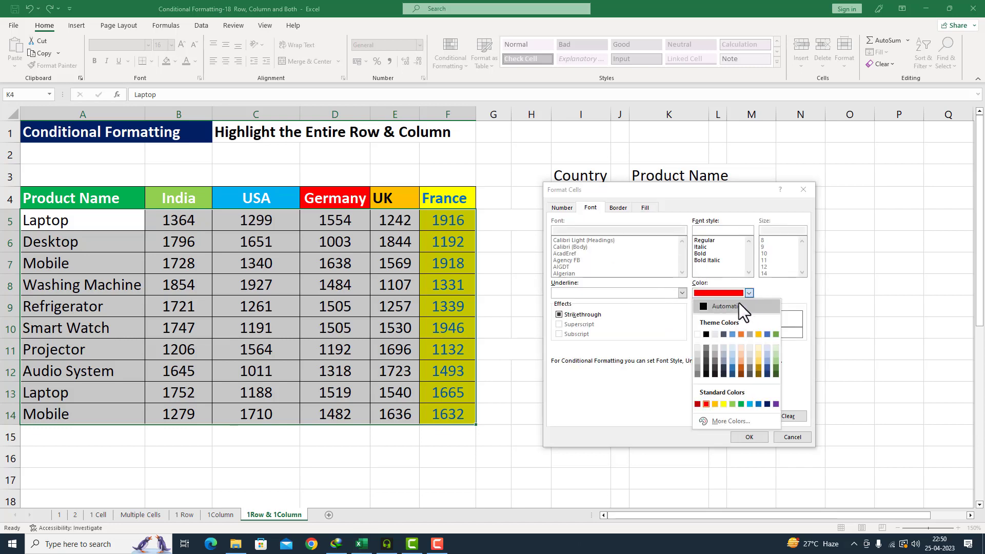
click(724, 404)
click(749, 438)
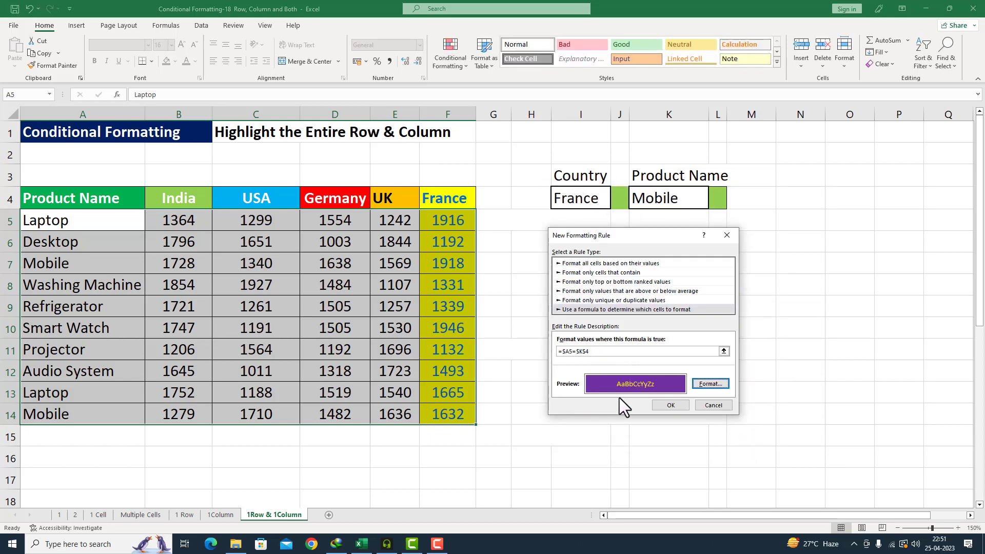
click(669, 406)
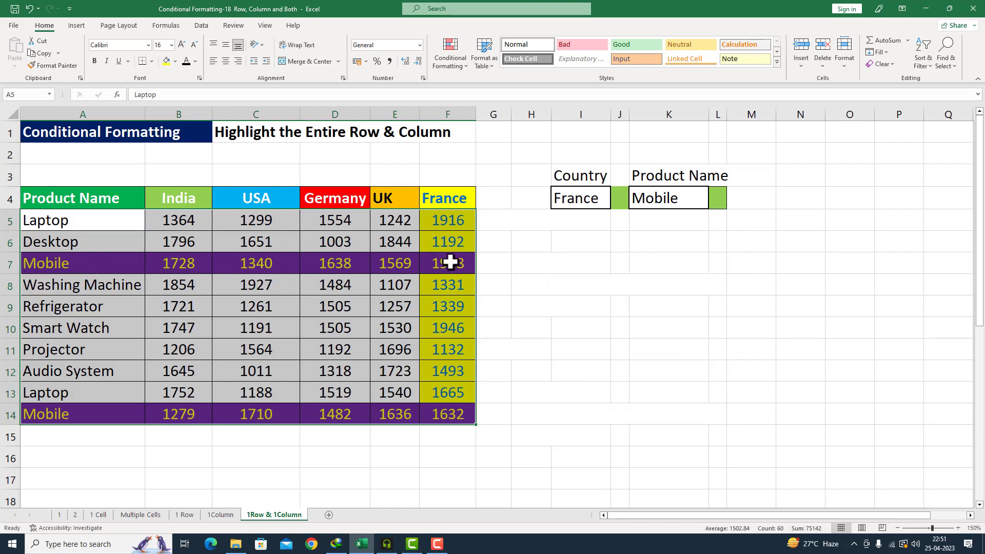
Step: Test both highlights by choosing Germany as the country in I4 and Desktop as the product in K4
click(599, 203)
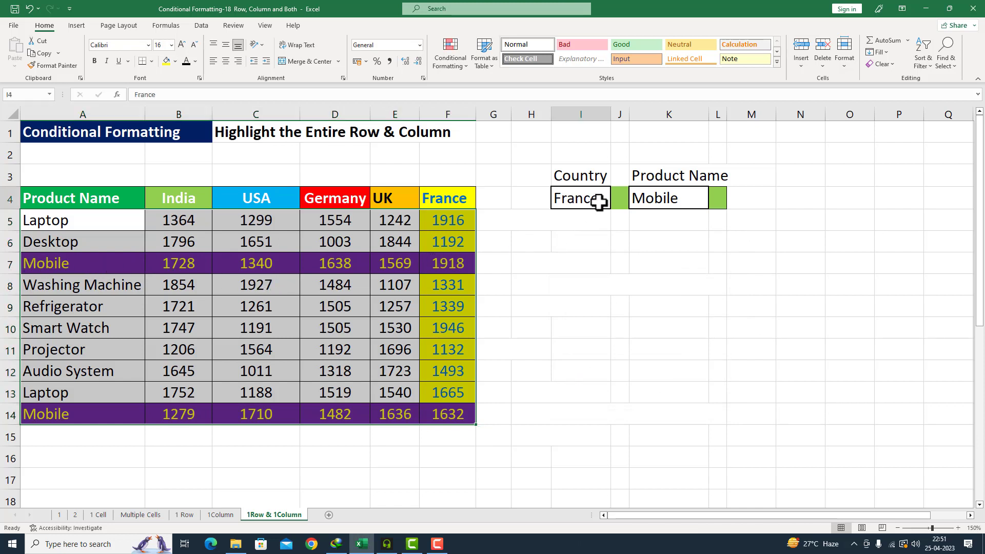
click(615, 203)
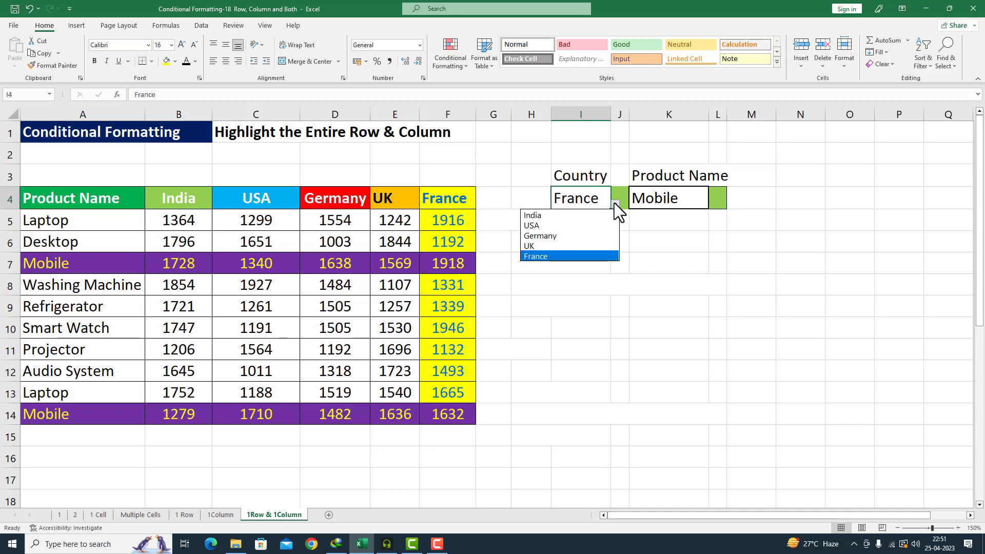
click(555, 237)
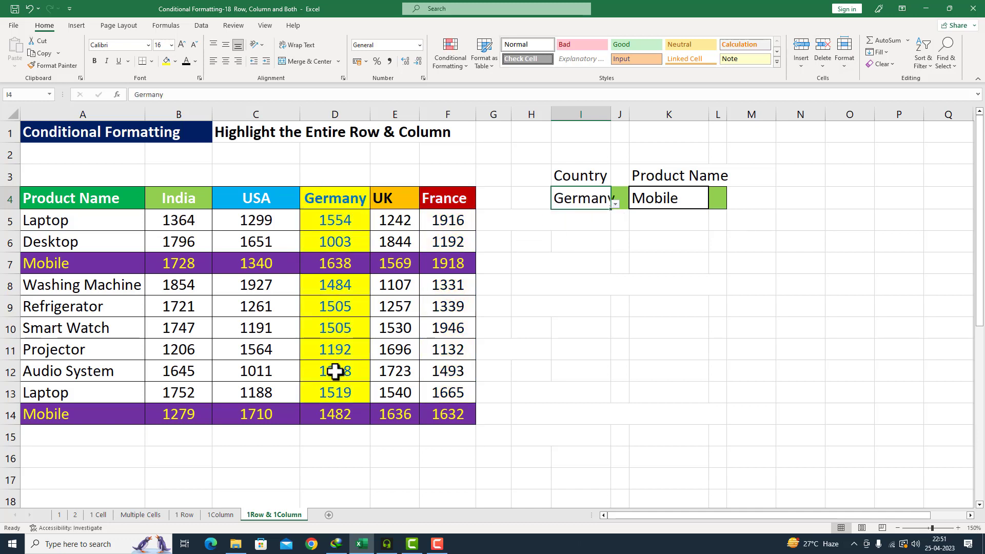
click(688, 198)
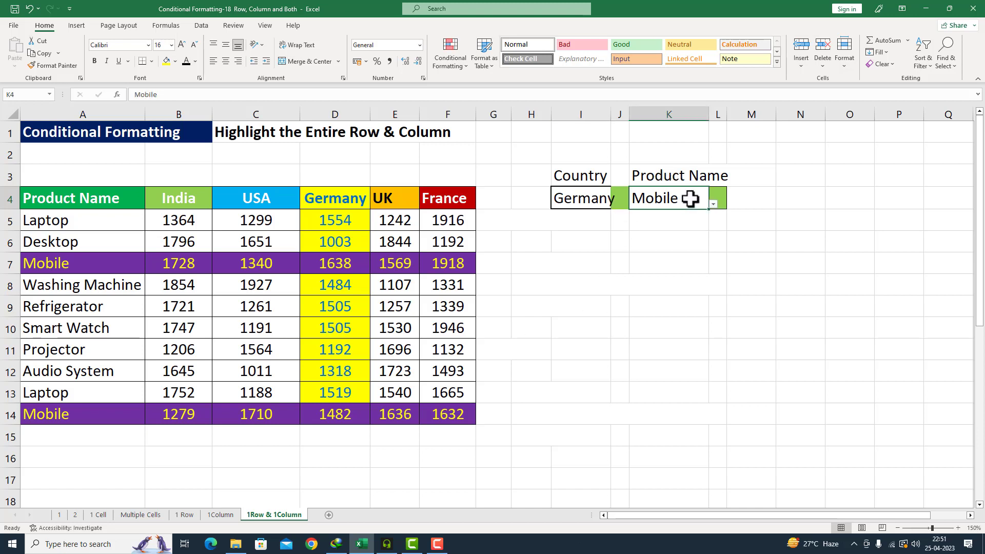
click(715, 205)
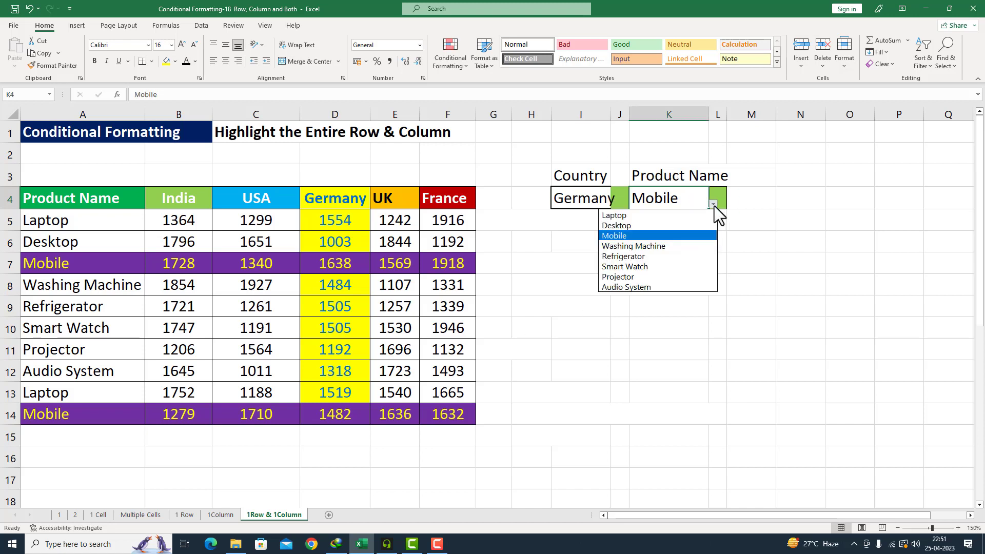
click(622, 225)
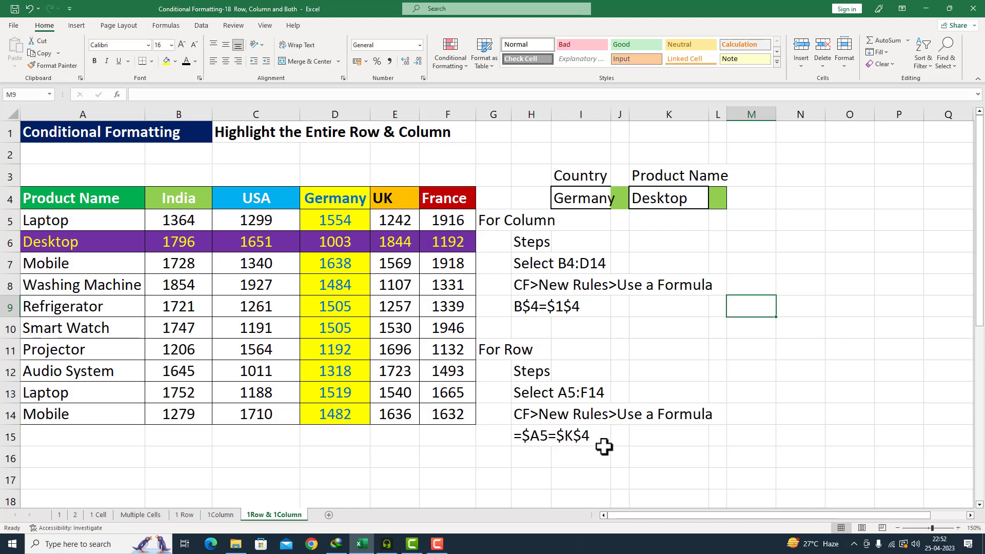
Step: Review the 1 Cell, Multiple Cells, 1 Row and 1Column sheets in turn, and return to the 1Row & 1Column sheet
click(102, 518)
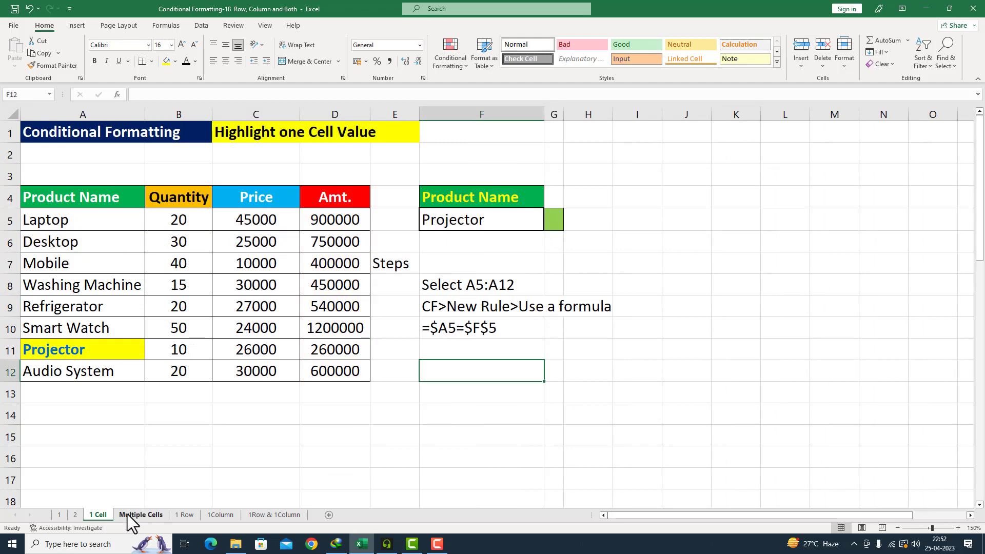
click(127, 514)
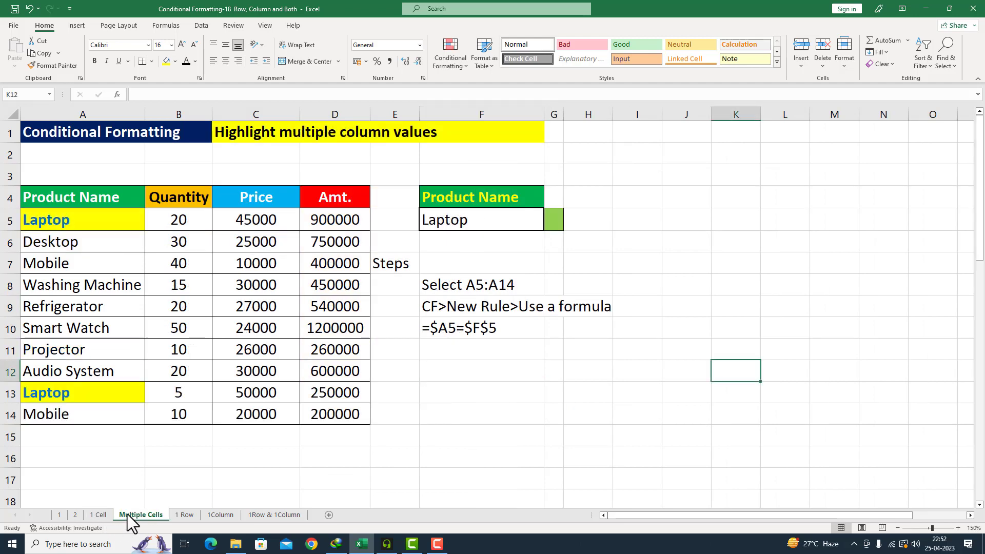
click(185, 515)
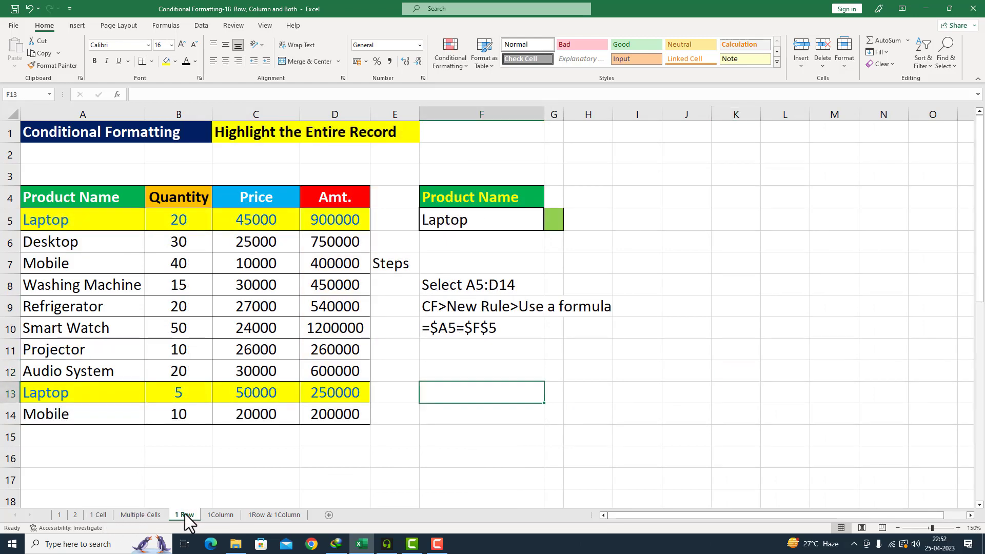
click(229, 514)
click(286, 515)
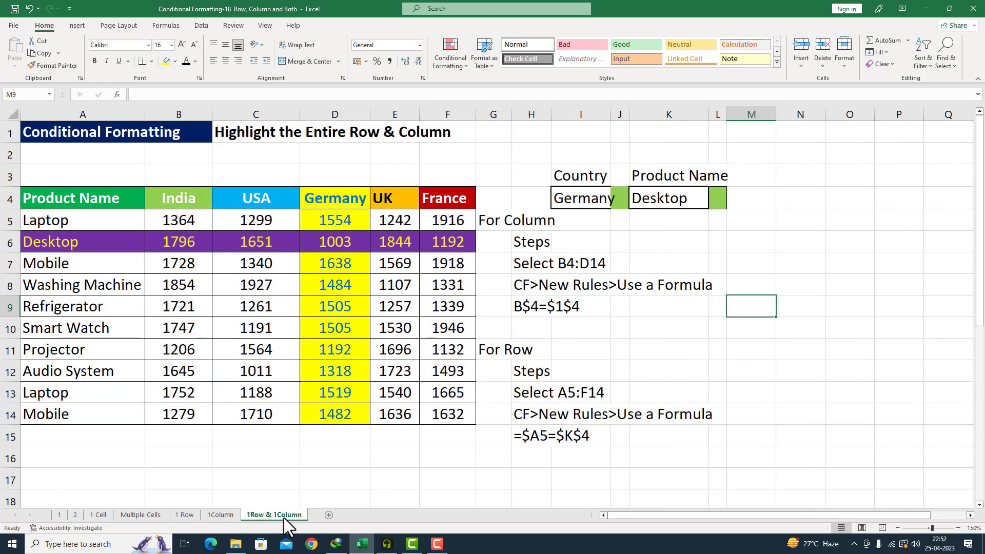